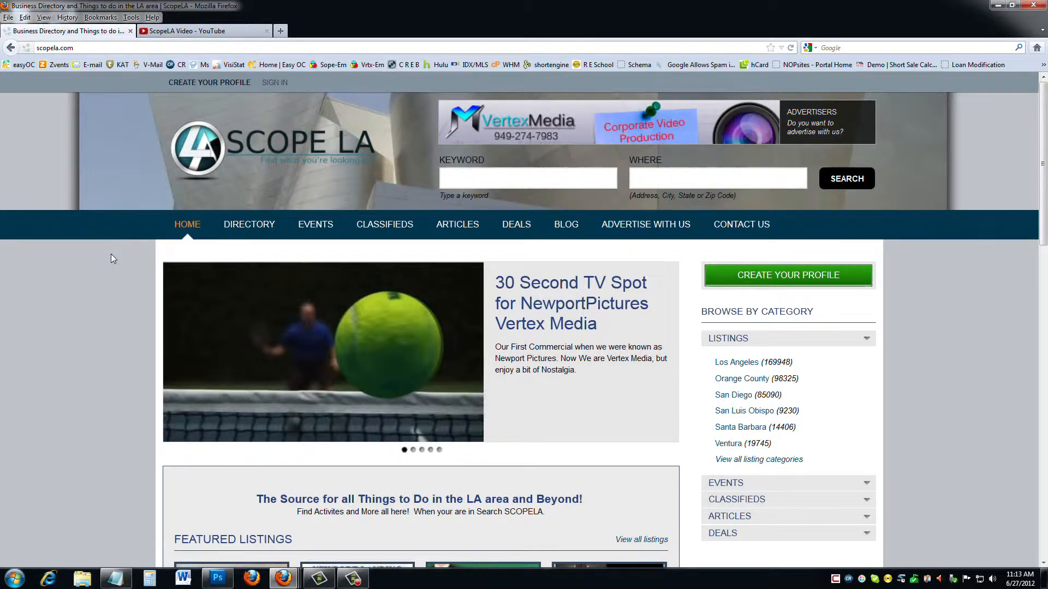
Open the sign-in dialog from the SIGN IN link on the ScopeLA home page.
click(271, 85)
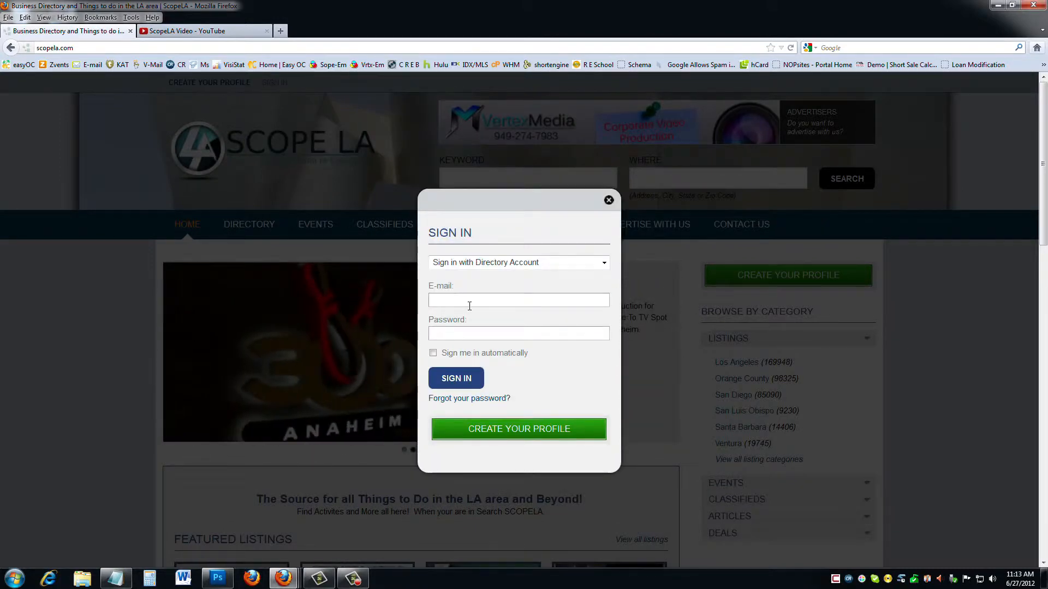
Sign in with the saved account e-mail and password, declining Firefox's save-password offer.
click(469, 301)
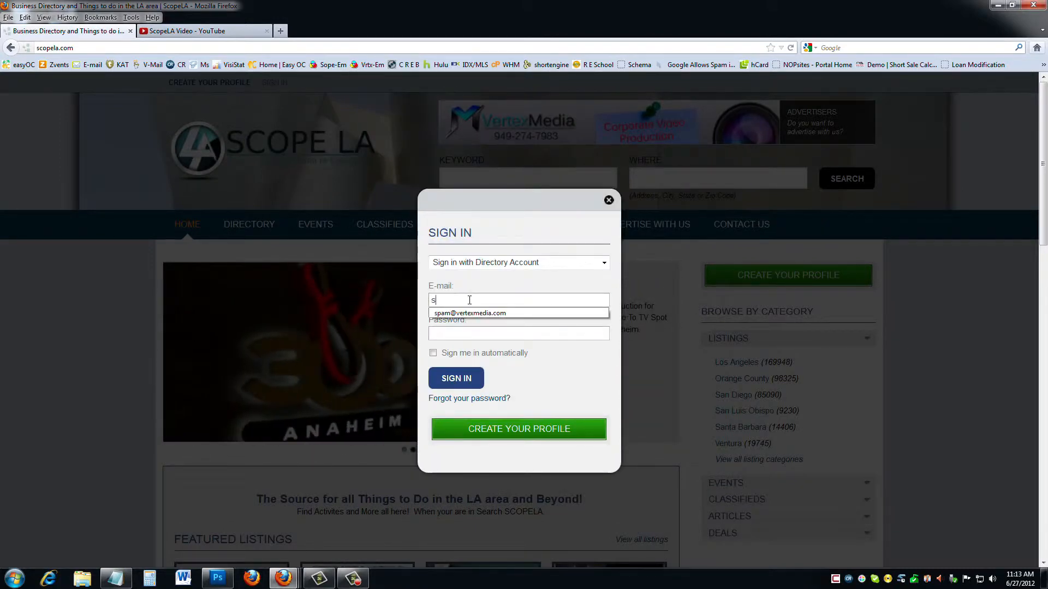
click(463, 313)
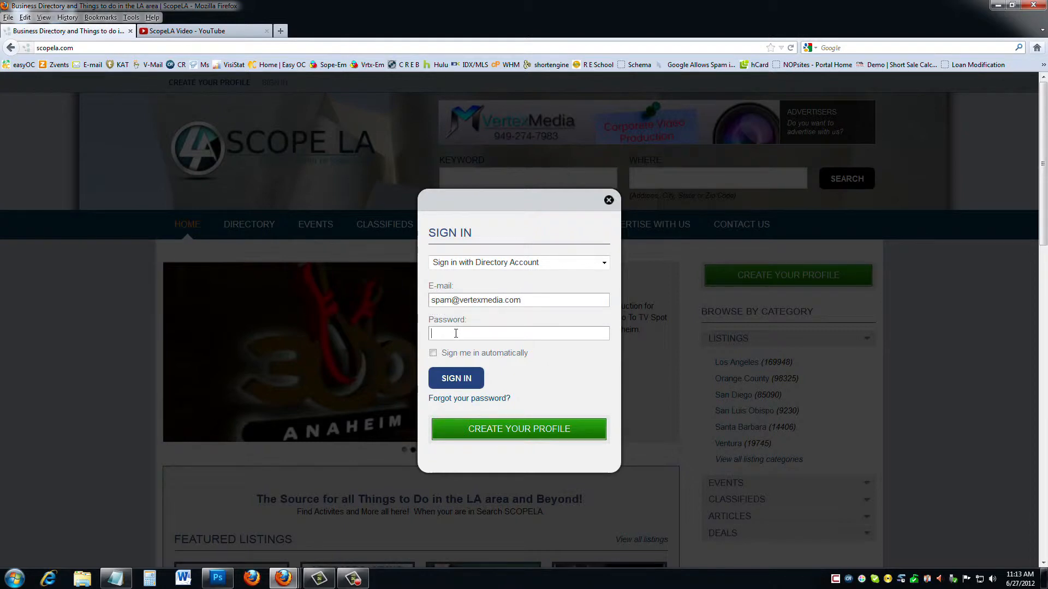
click(456, 334)
text(•••••)
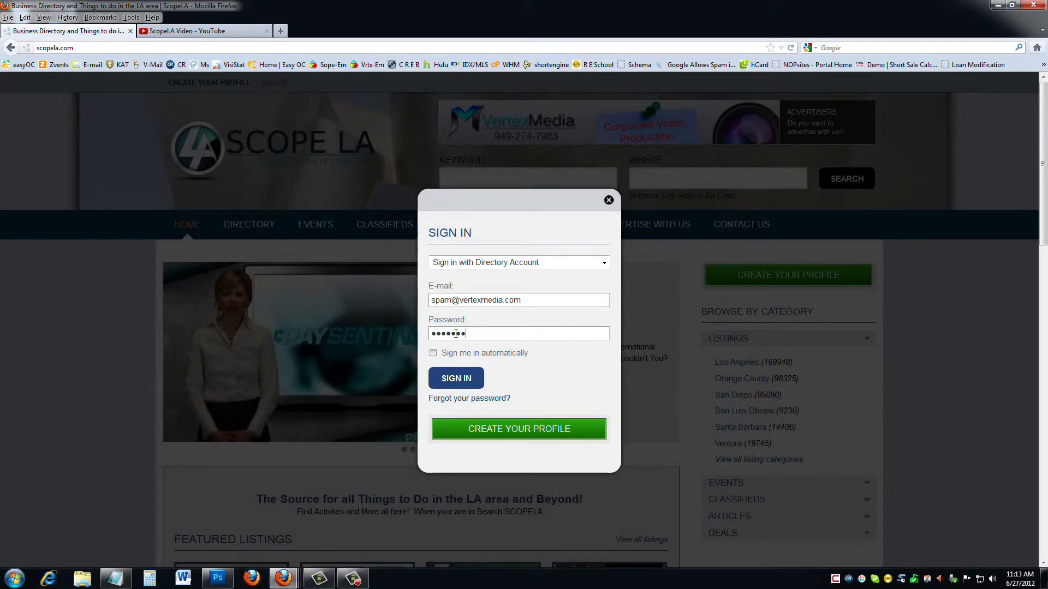
click(458, 378)
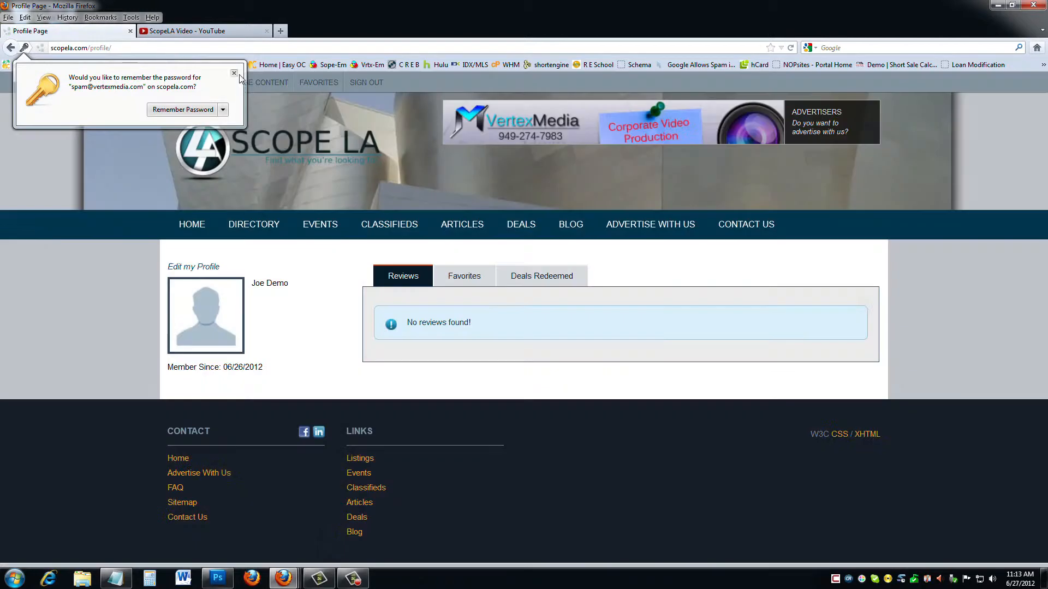
click(234, 73)
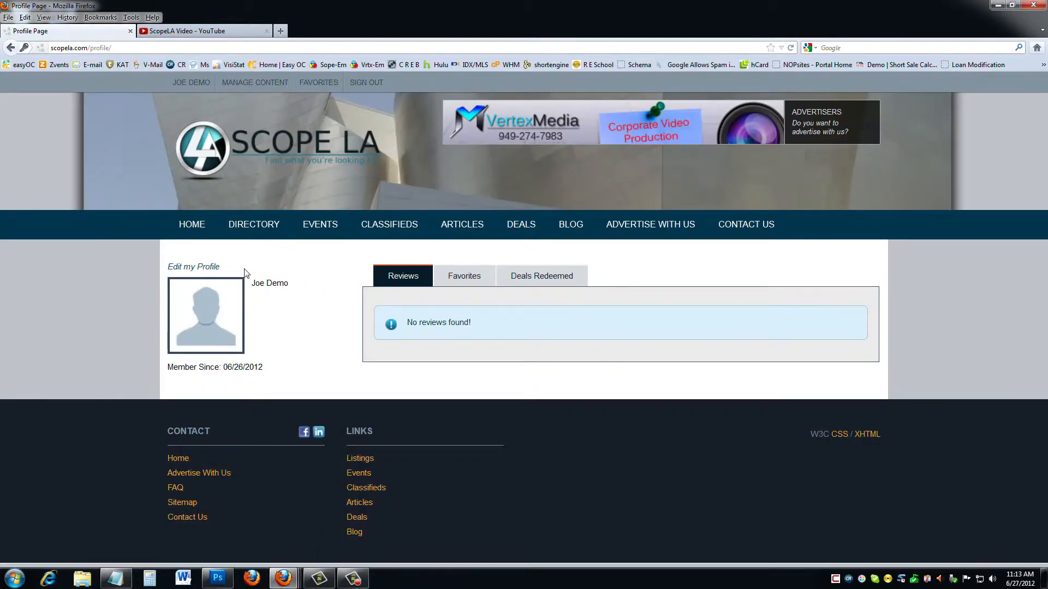
Open Account Settings from Edit my Profile and look over the password fields.
click(211, 269)
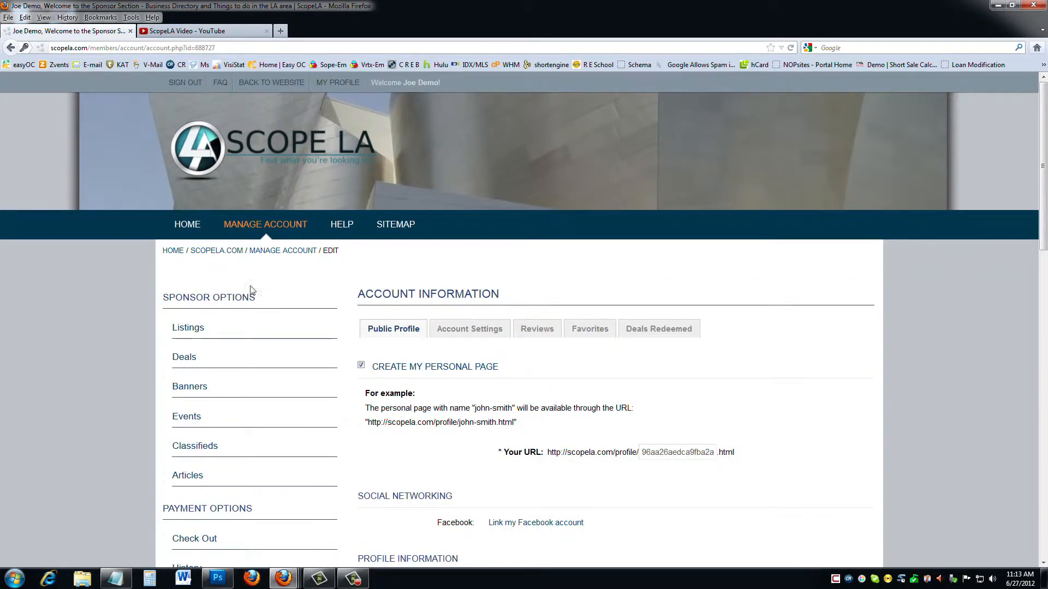
click(480, 338)
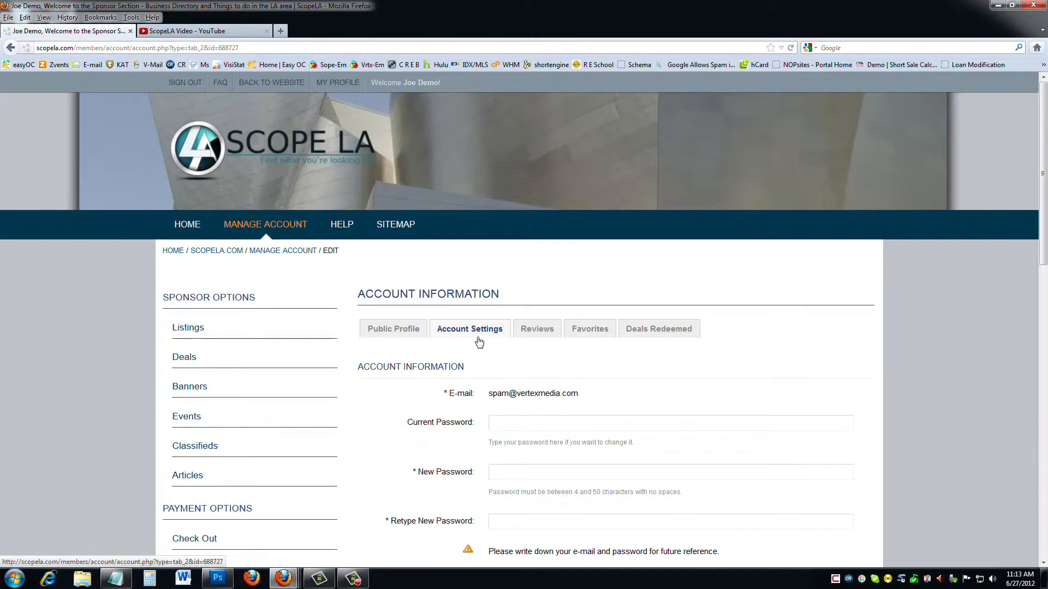
scroll(479, 344, down, 2)
scroll(478, 346, down, 1)
click(501, 339)
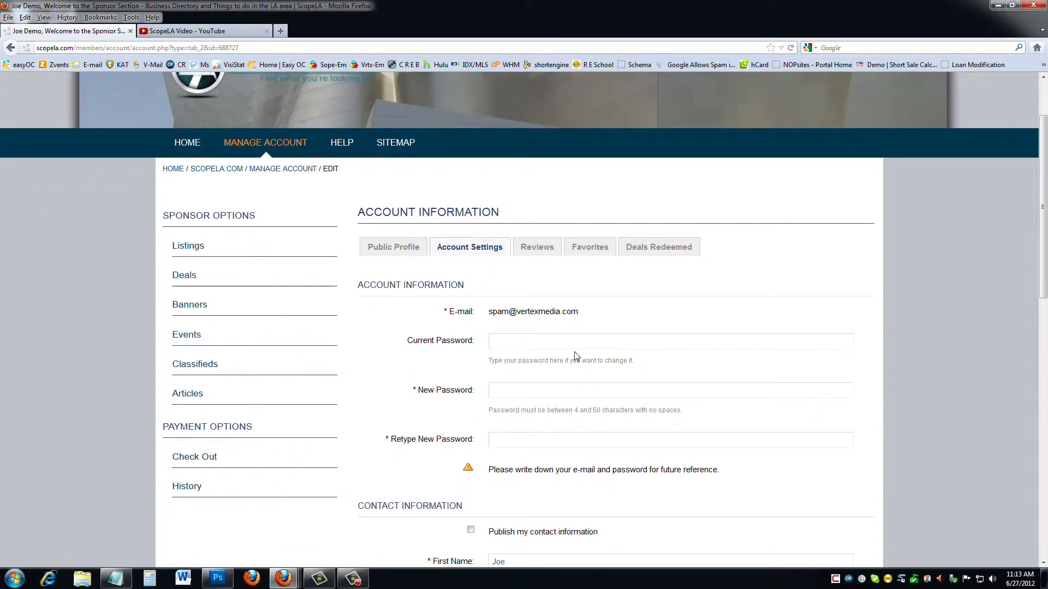
scroll(543, 345, down, 3)
click(502, 310)
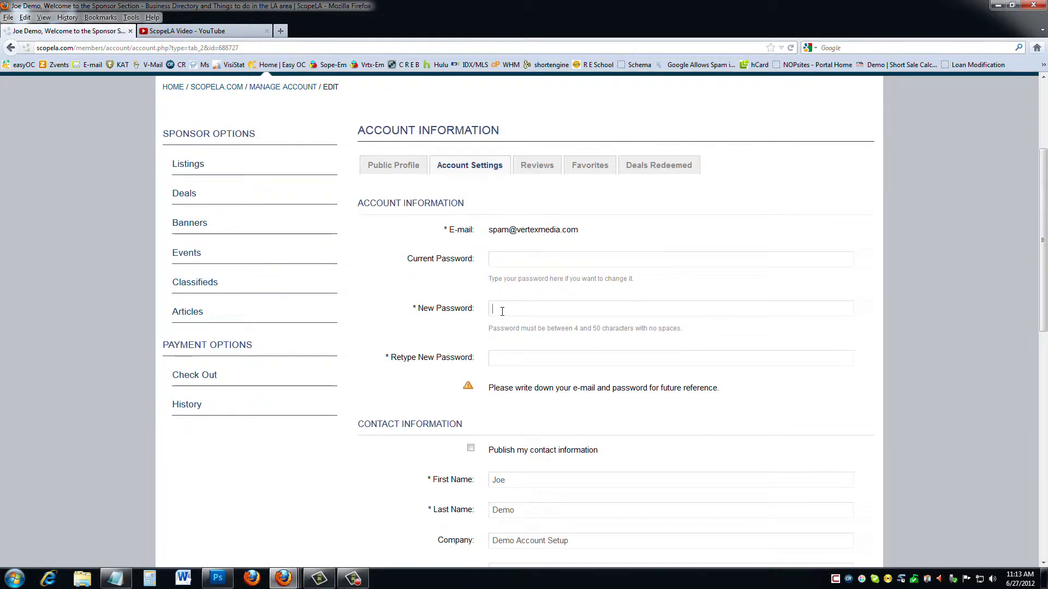
click(505, 360)
scroll(473, 357, down, 2)
scroll(473, 357, down, 7)
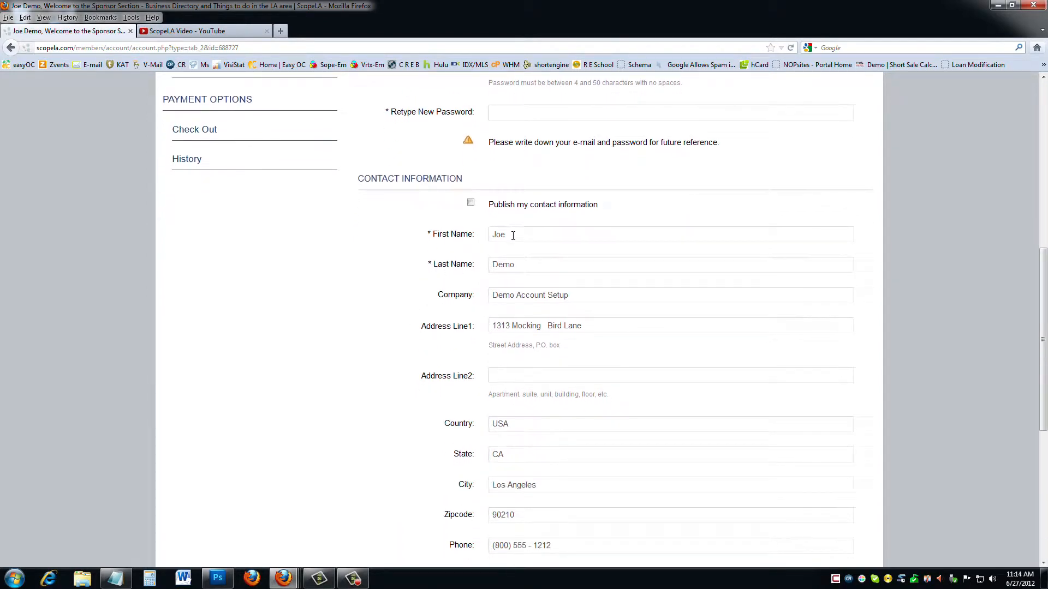
Replace the contact first name, keeping contact info unpublished, and submit the settings.
drag(513, 236, 469, 235)
click(471, 202)
click(471, 203)
drag(520, 234, 467, 235)
text(Betty)
scroll(440, 295, down, 10)
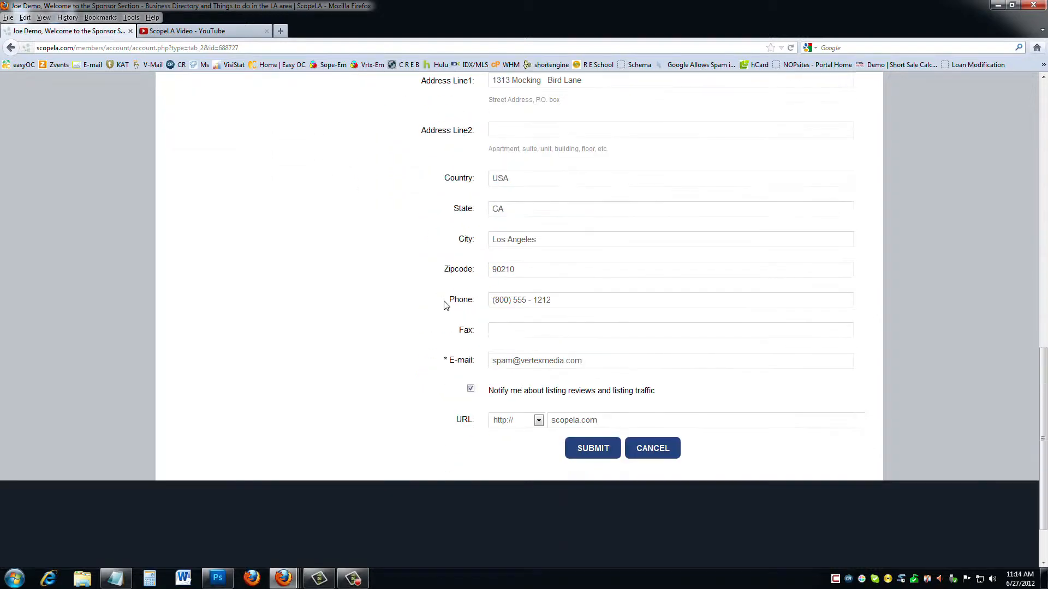
click(590, 382)
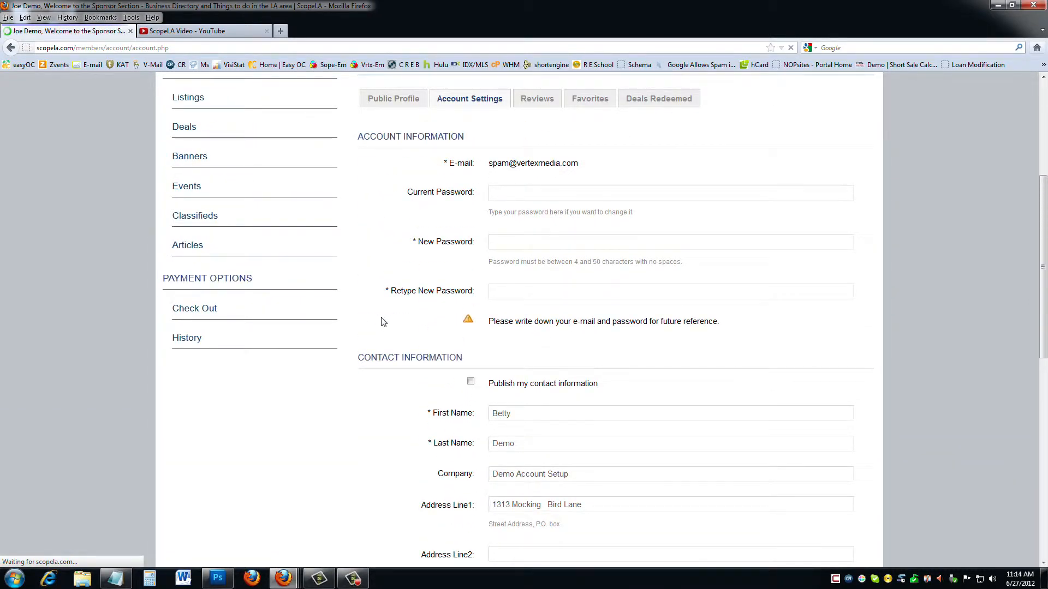
Check the updated first name, then go to the Public Profile tab.
scroll(387, 345, down, 3)
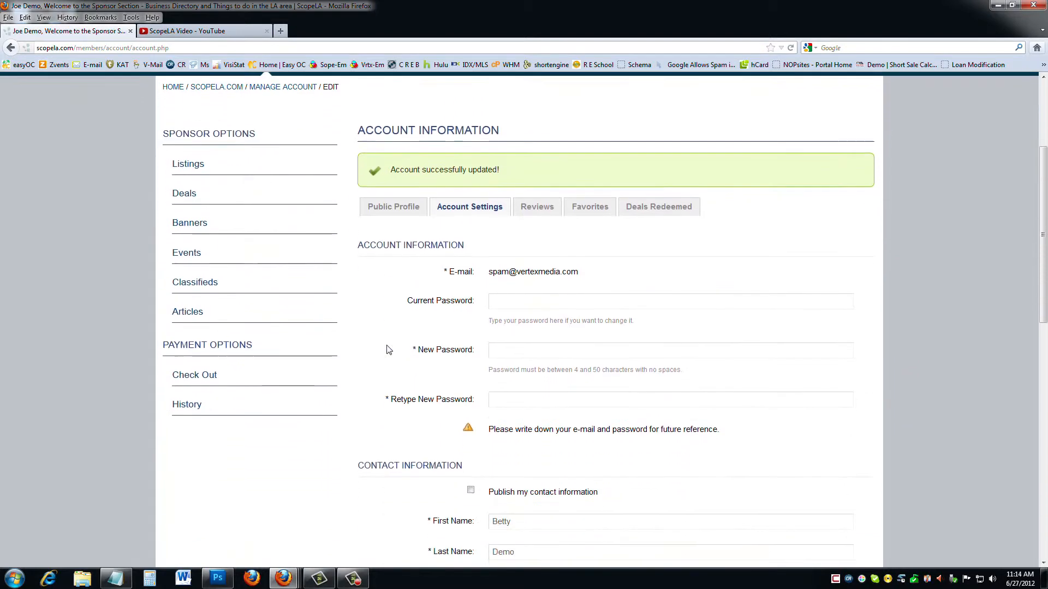
drag(518, 523, 490, 522)
scroll(420, 420, up, 2)
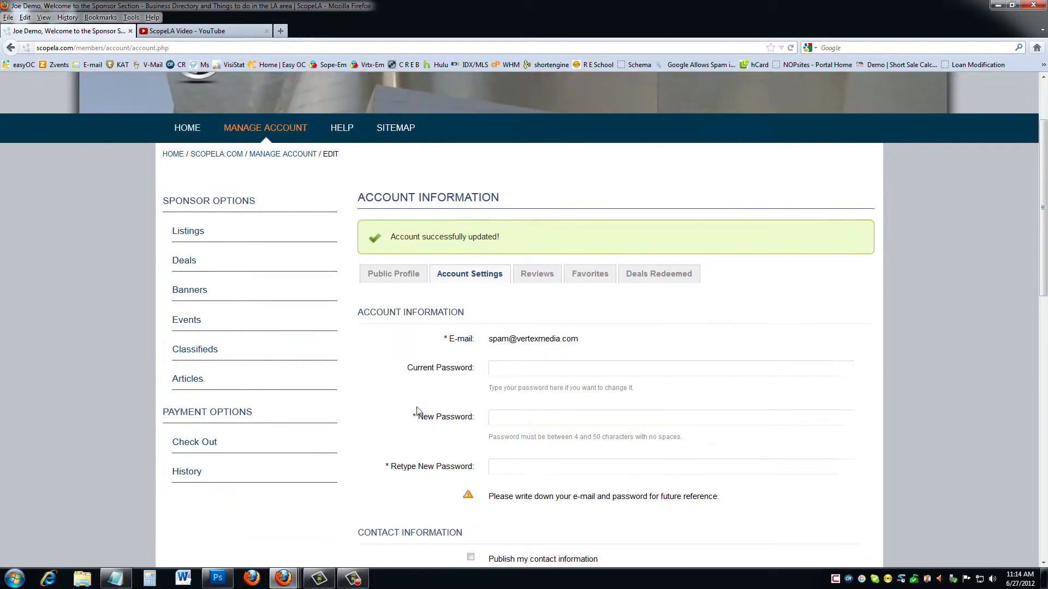
click(402, 297)
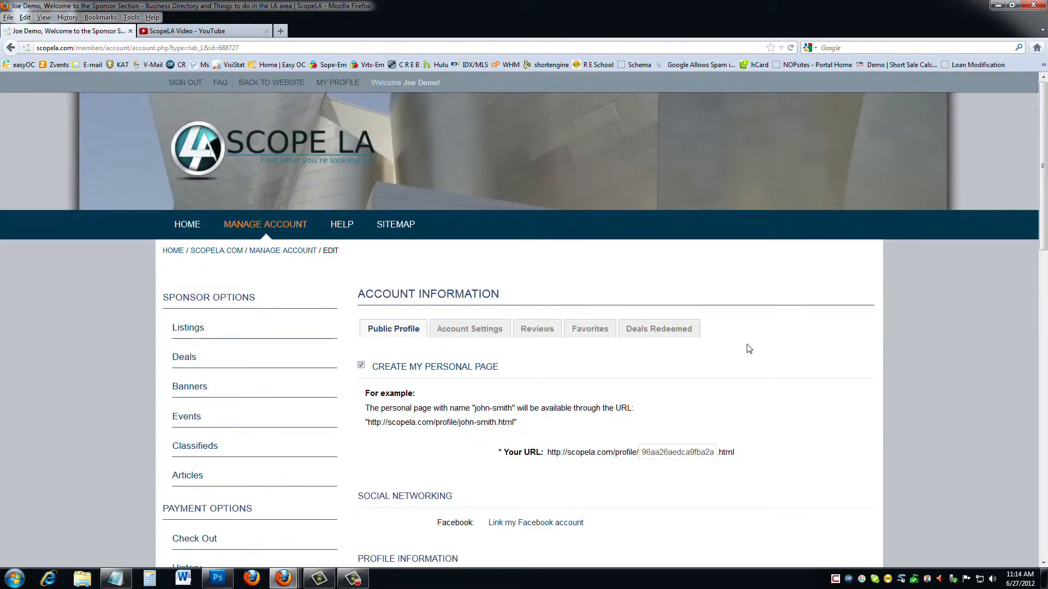
Upload Unknown Comic.jpg as the profile picture, cropped to frame the figure.
scroll(749, 349, down, 5)
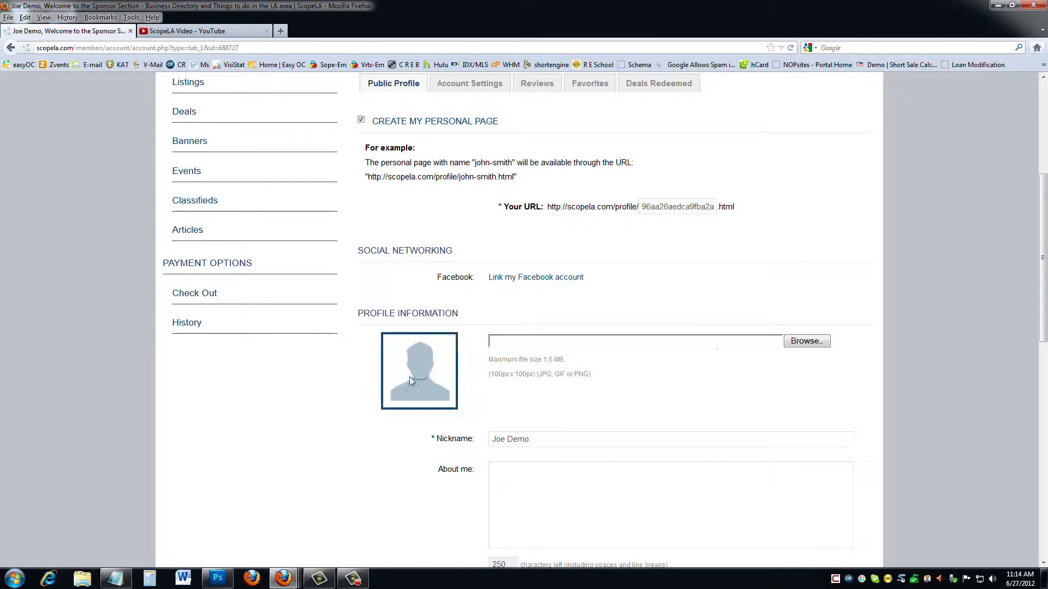
click(798, 340)
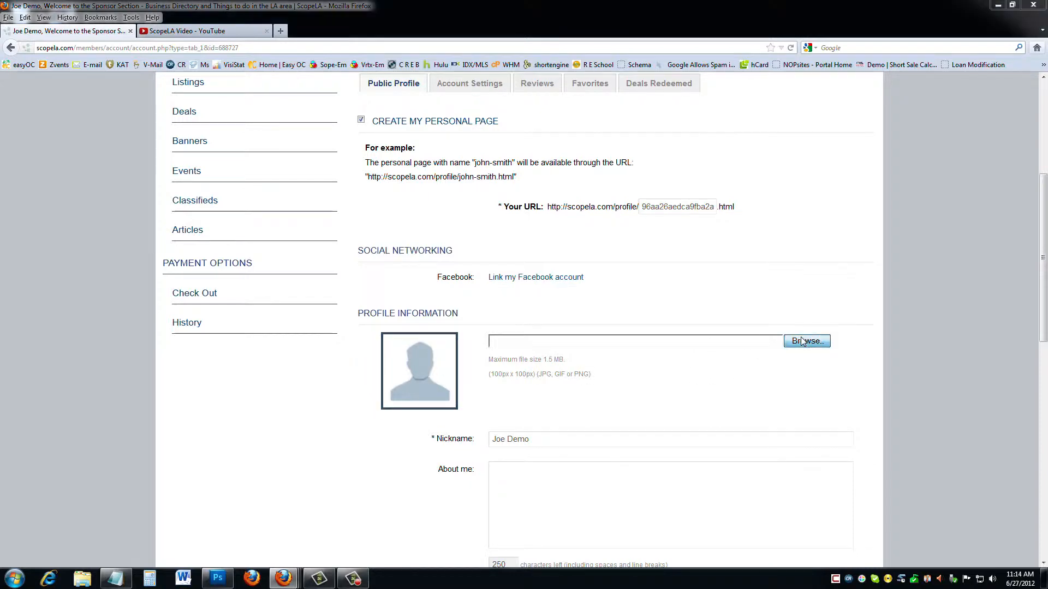
double_click(444, 186)
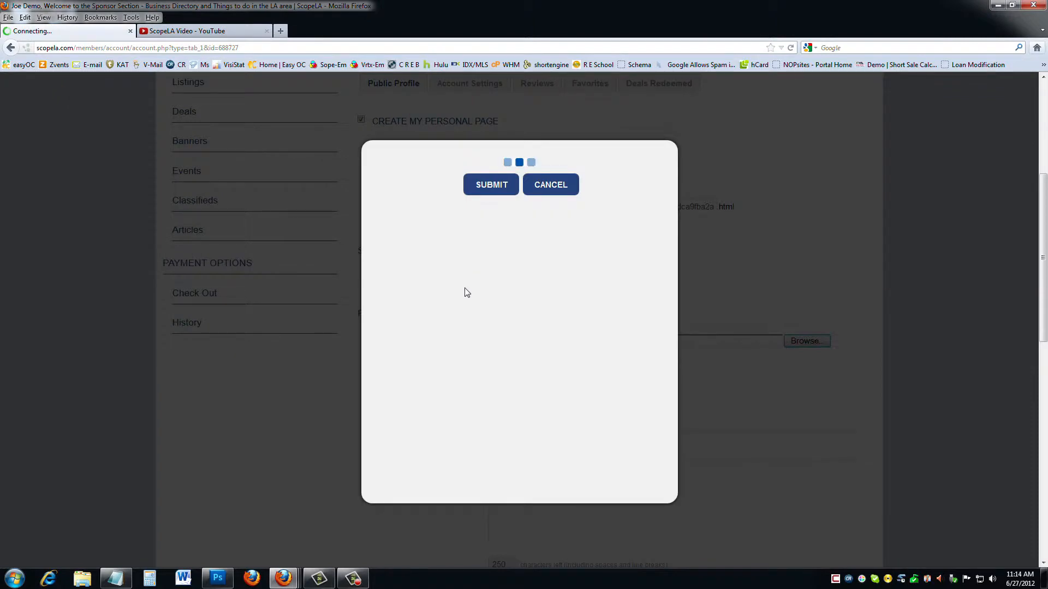
drag(521, 285, 462, 234)
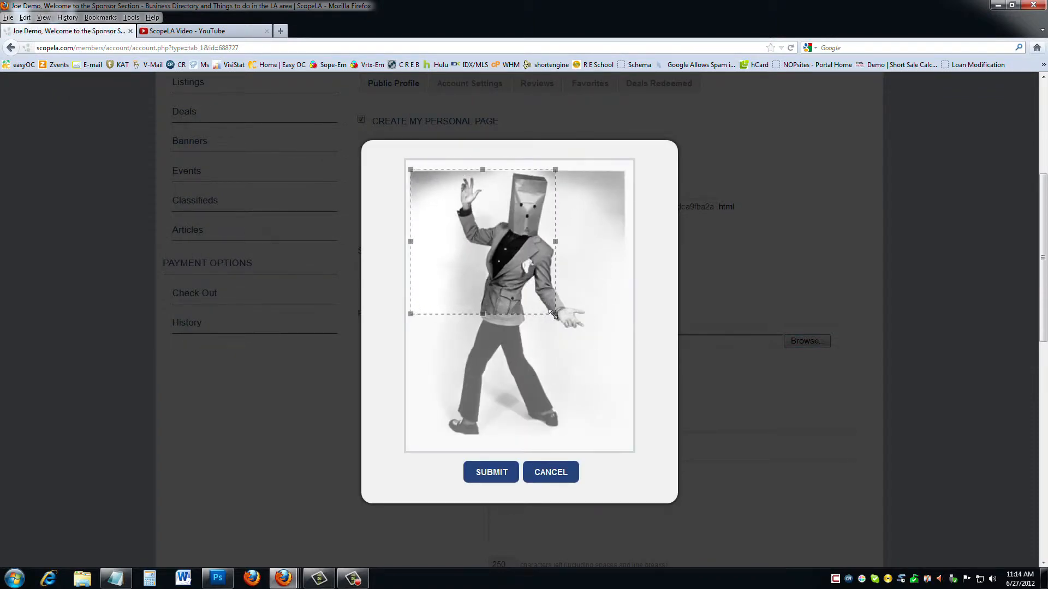
drag(556, 313, 627, 386)
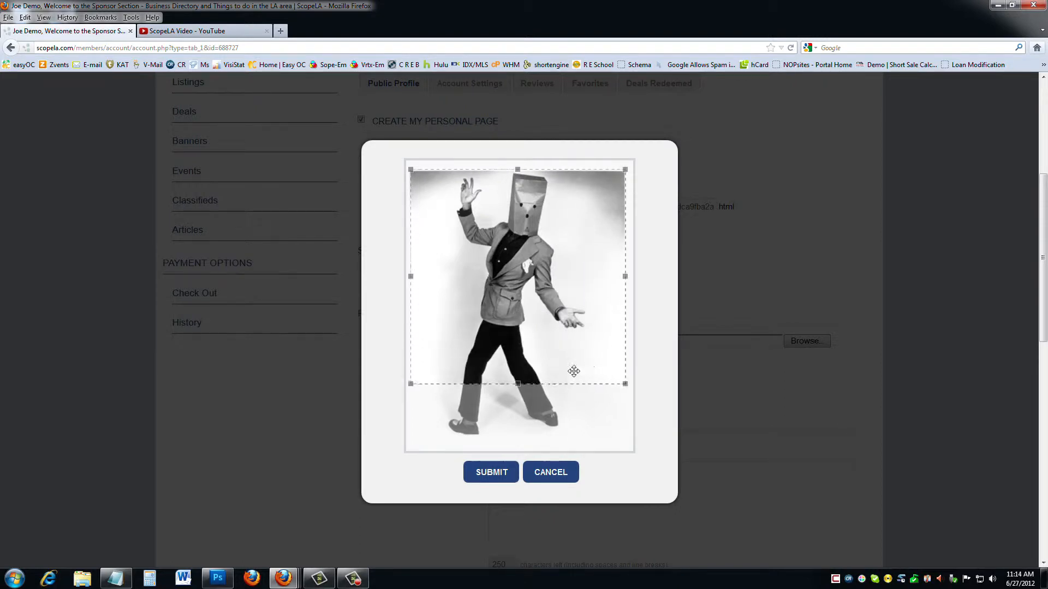
drag(532, 358, 519, 328)
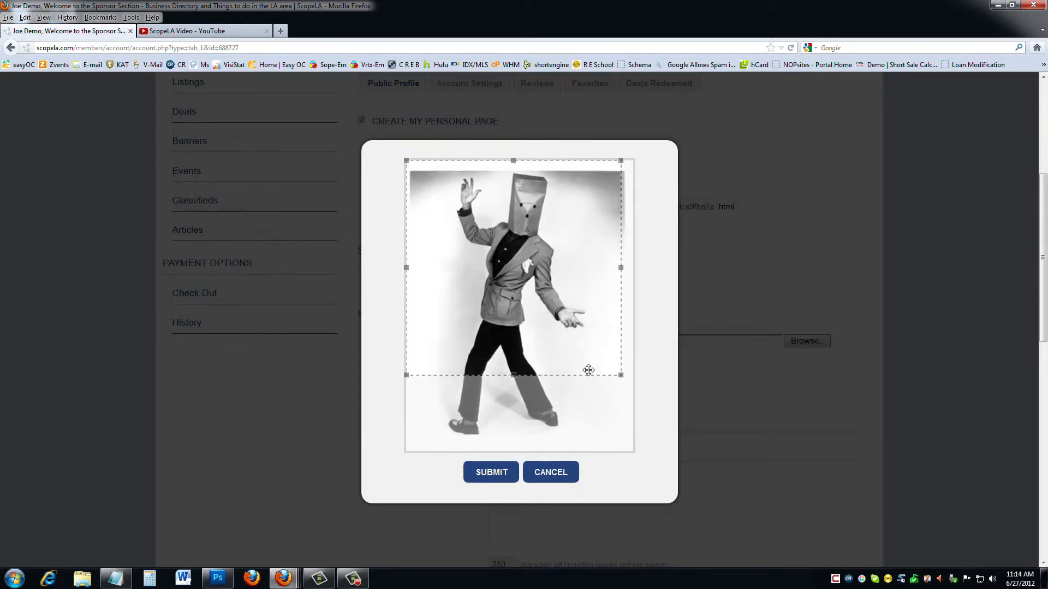
drag(518, 376, 503, 442)
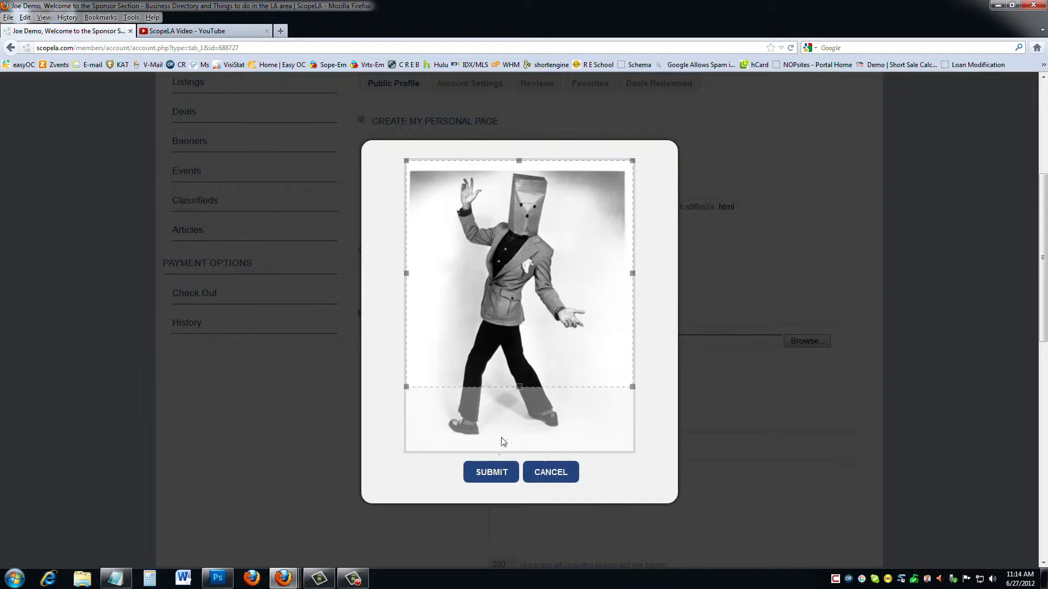
click(490, 476)
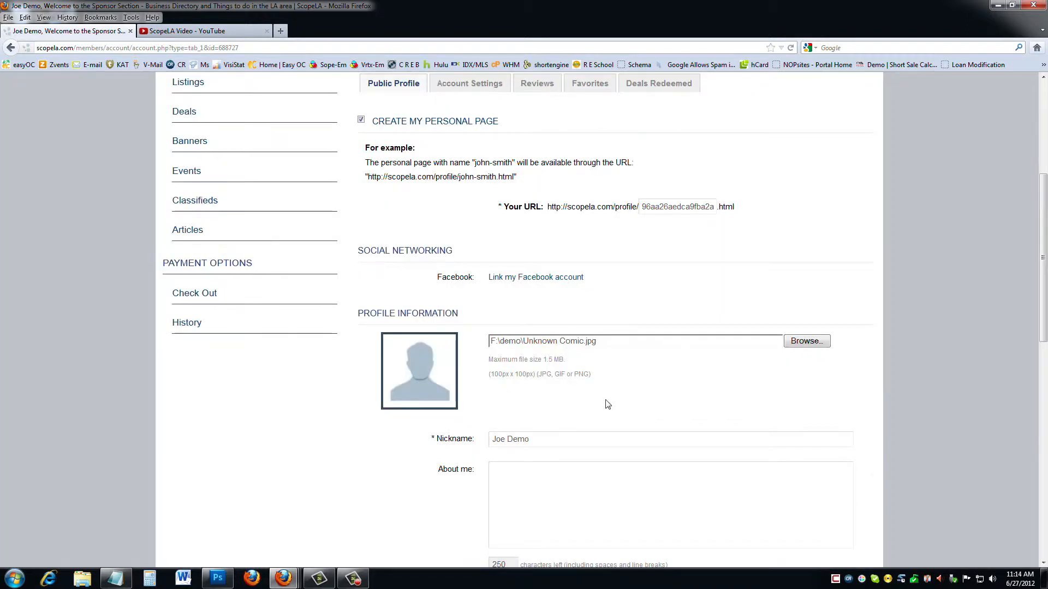
Submit the public profile form to save the new picture.
scroll(595, 398, down, 10)
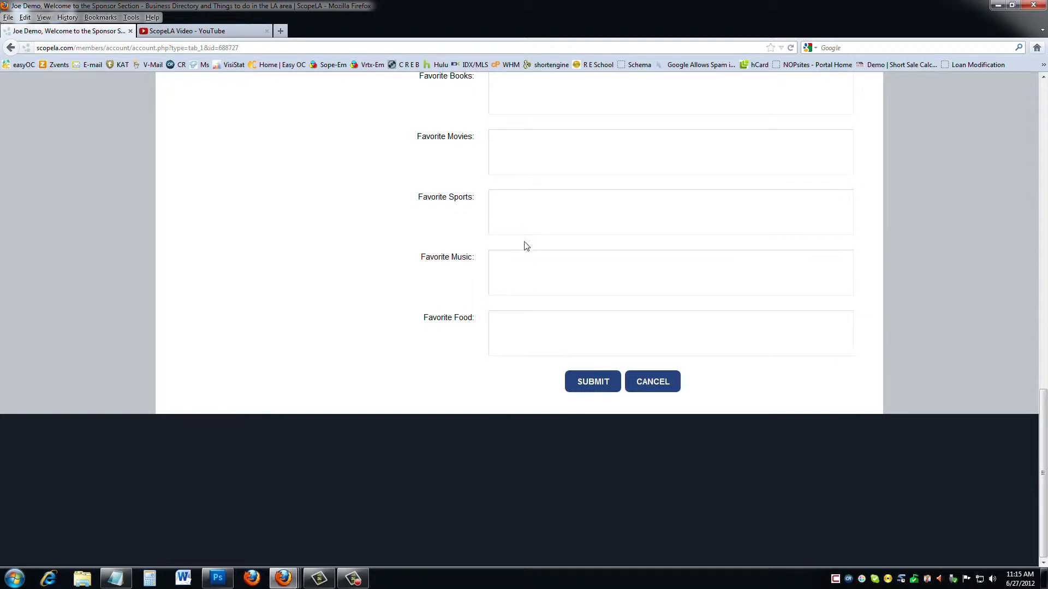
click(586, 382)
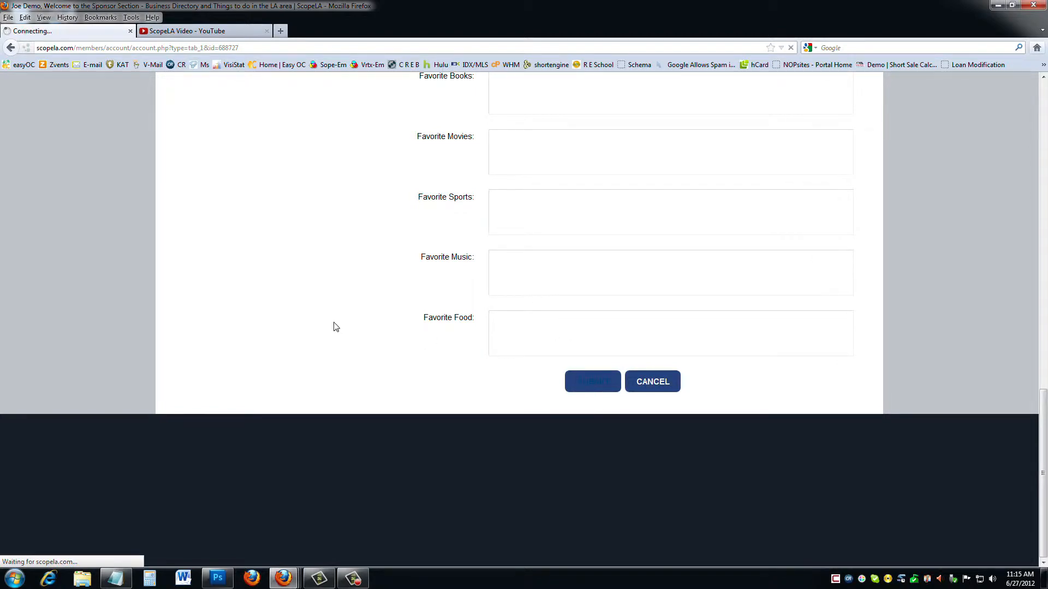
scroll(392, 354, down, 1)
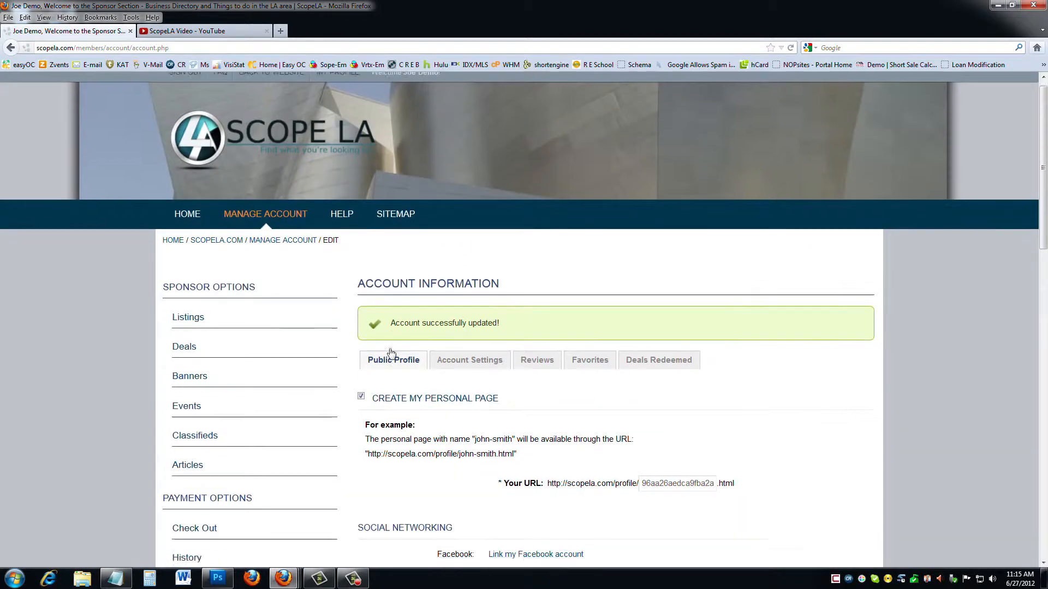
scroll(392, 353, down, 3)
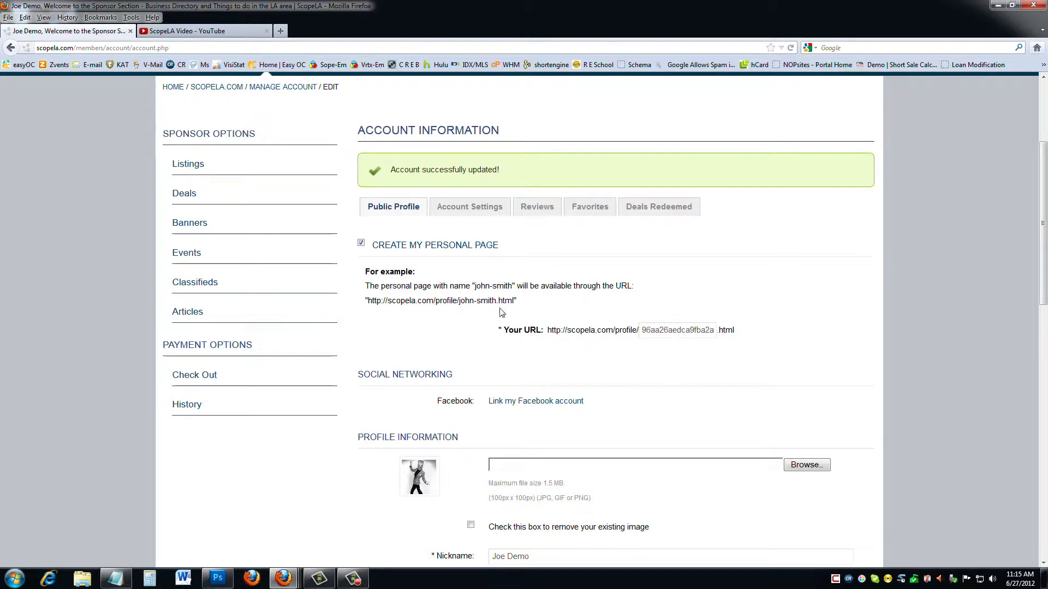
Through Listings > Manage, open the Demo Accounts listing and choose Edit Information.
click(197, 167)
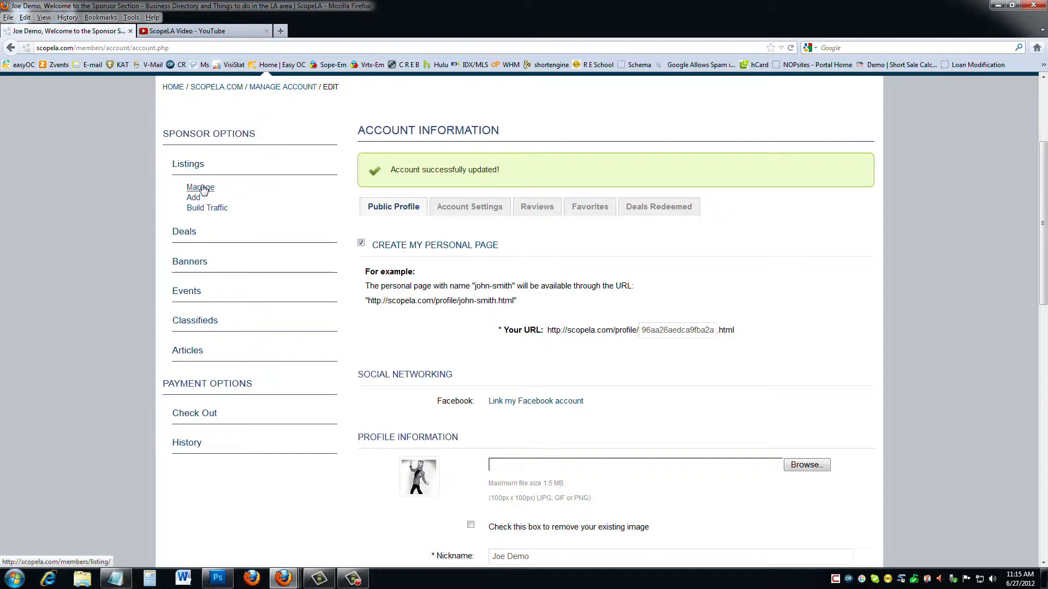
click(202, 188)
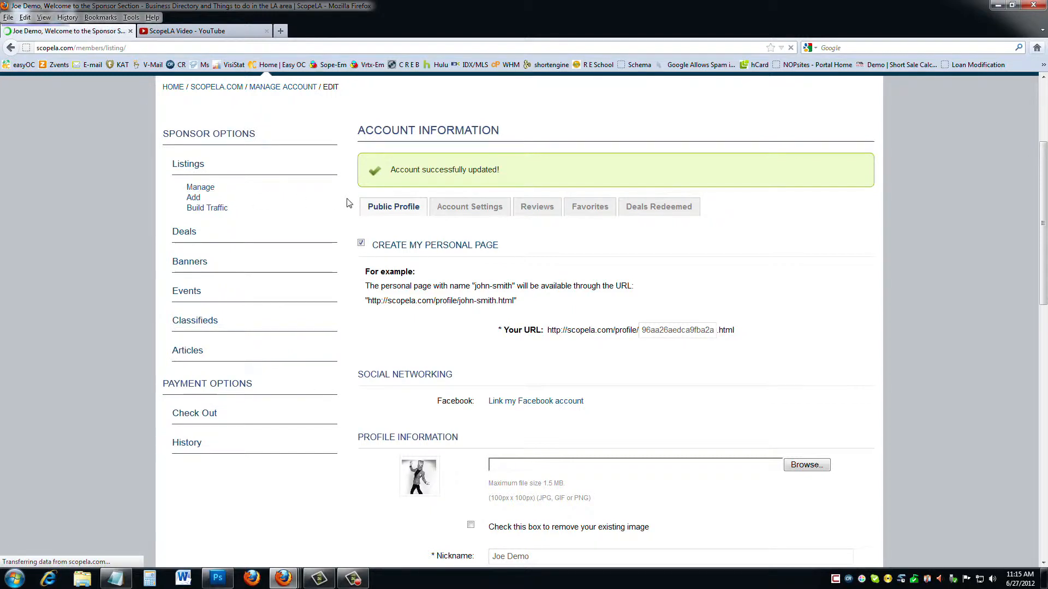
scroll(385, 299, down, 3)
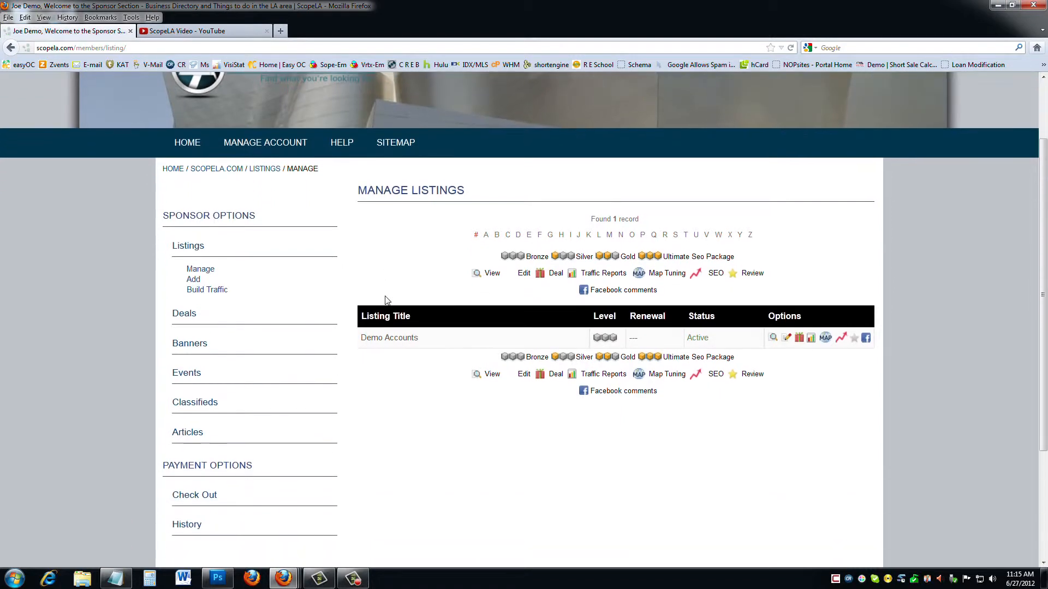
click(405, 339)
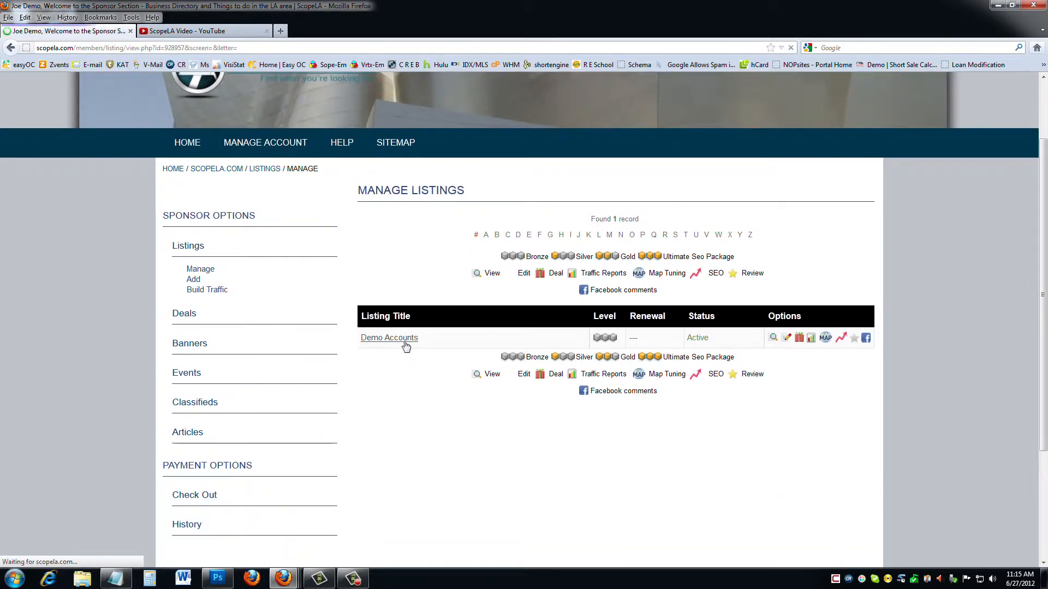
scroll(456, 344, down, 5)
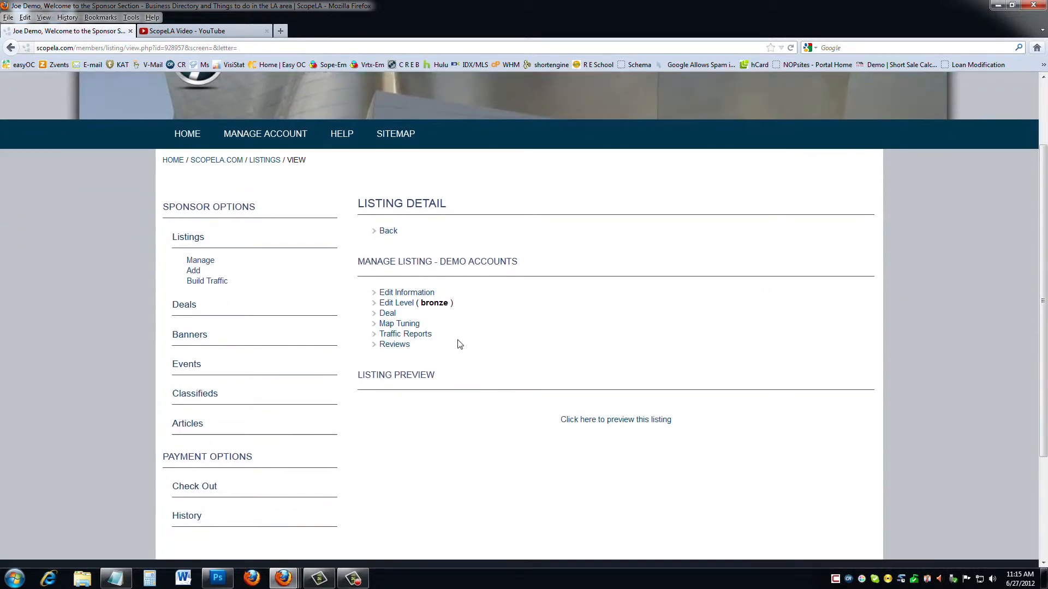
click(418, 221)
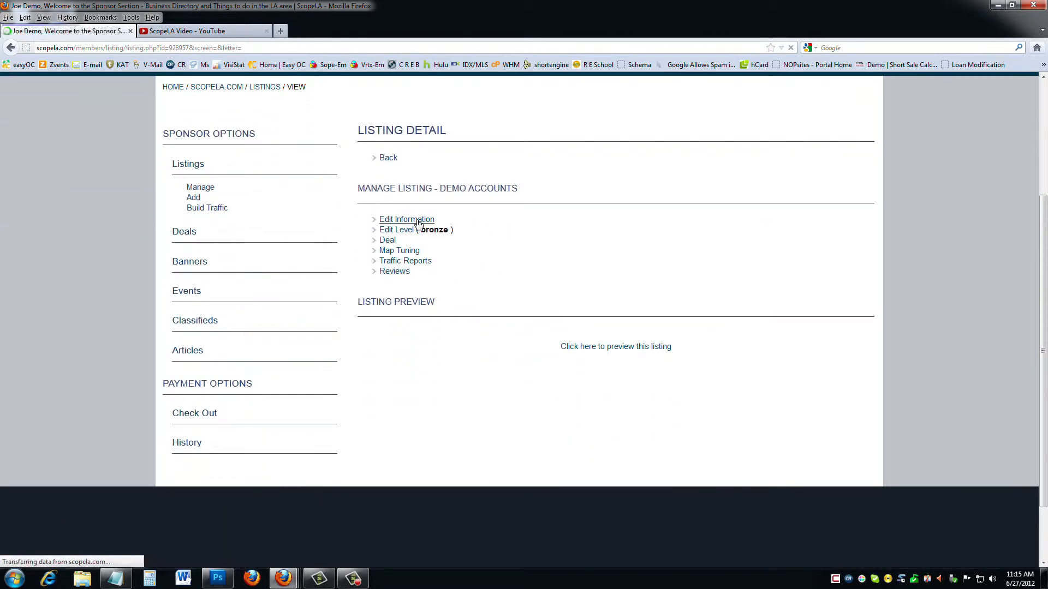
Retitle the listing 'Demo Account' and set its URL to scopela.com/landing-page.
scroll(575, 273, down, 5)
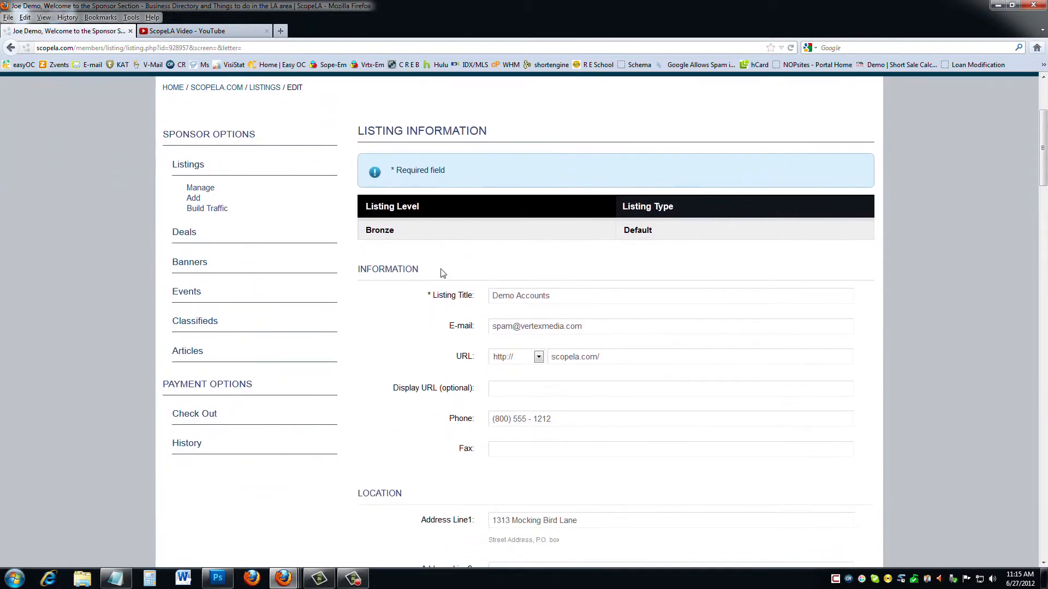
click(558, 297)
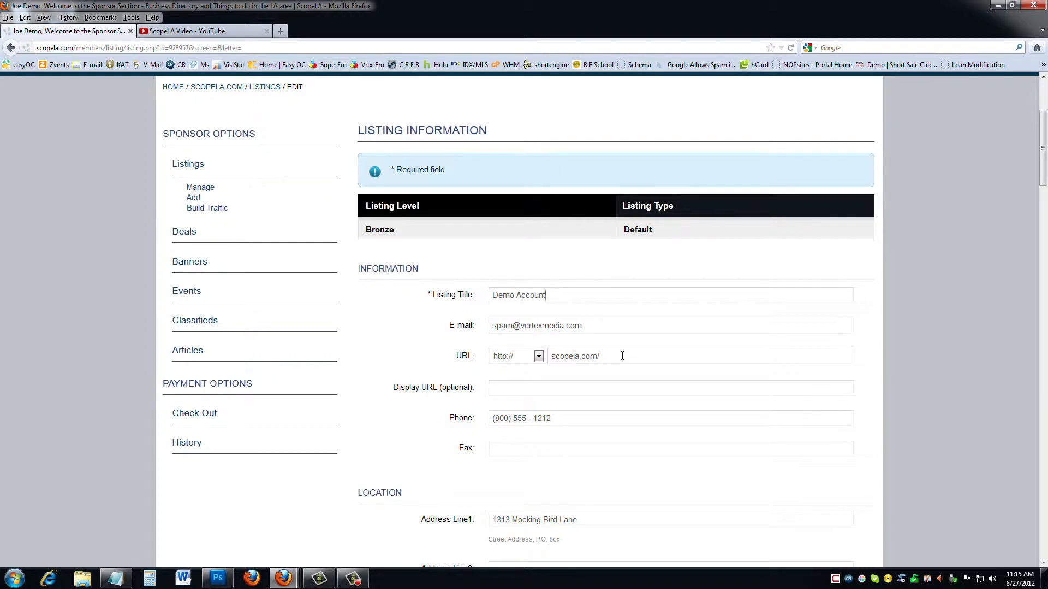
scroll(622, 356, down, 3)
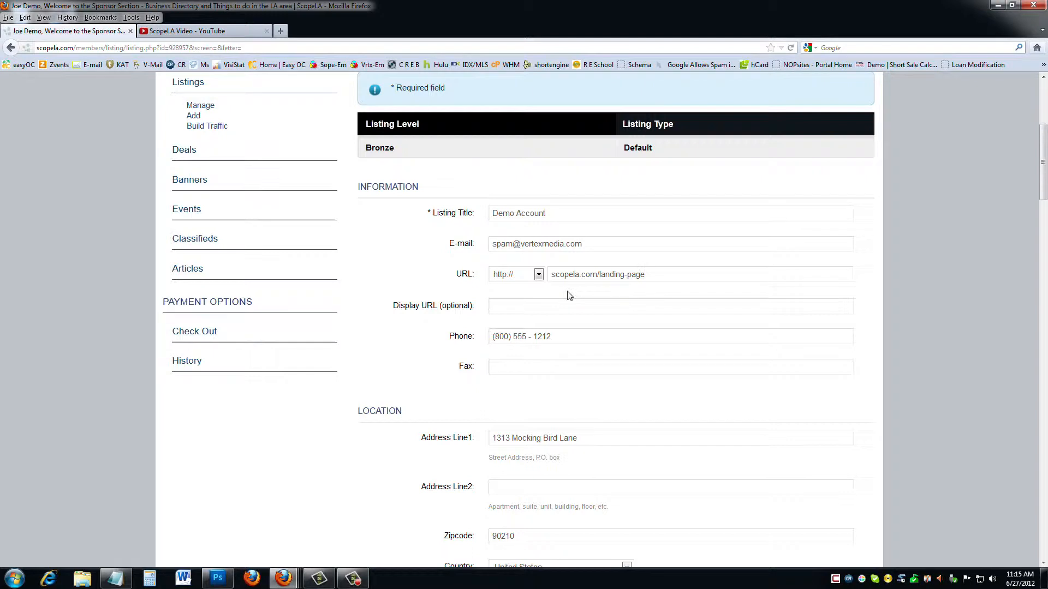
scroll(568, 295, down, 3)
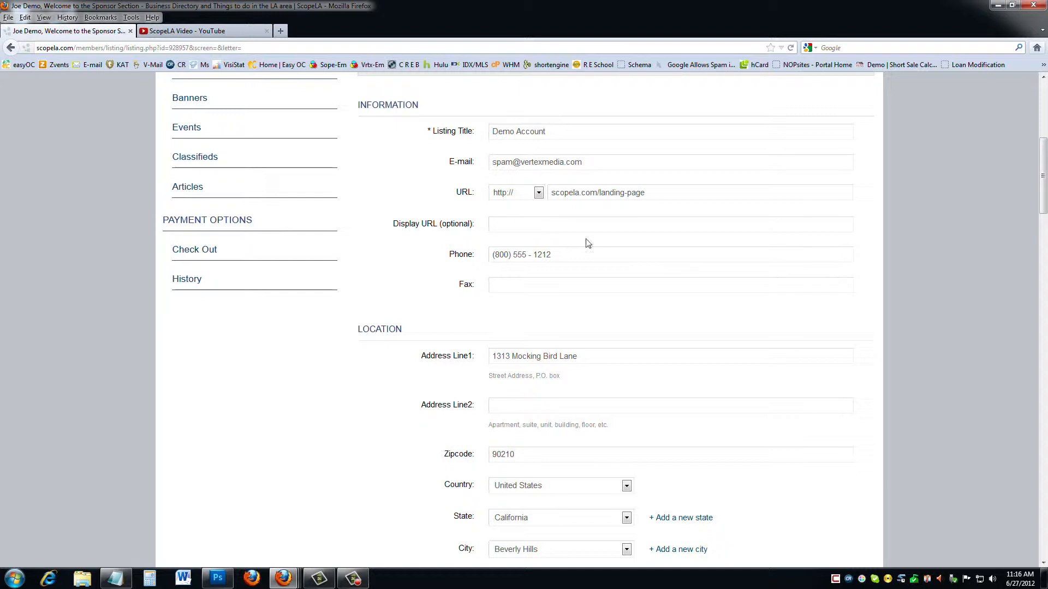
scroll(605, 278, down, 5)
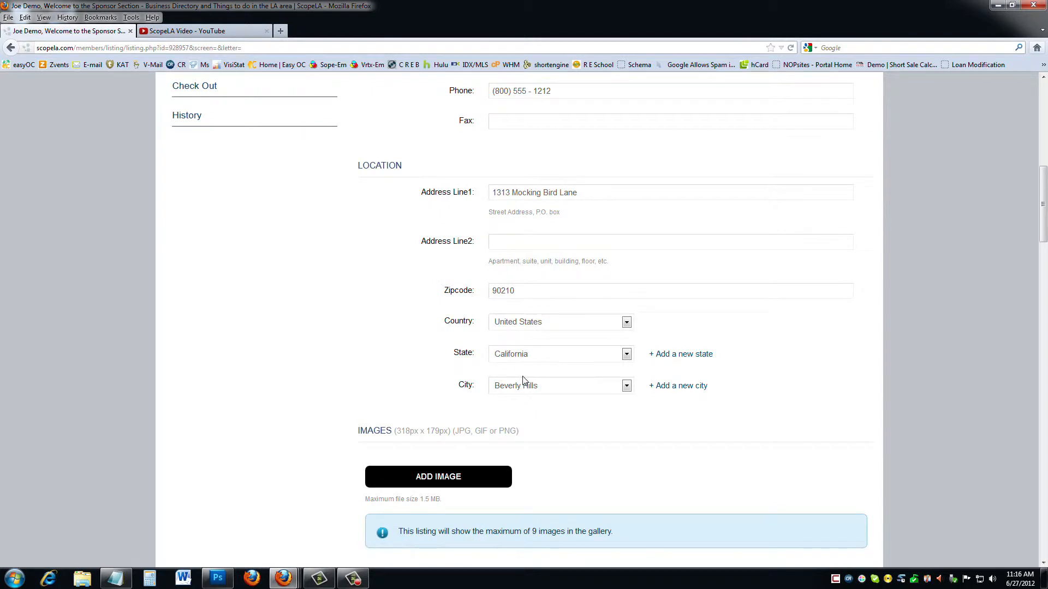
Pick Bradbury in the listing's City dropdown.
click(626, 388)
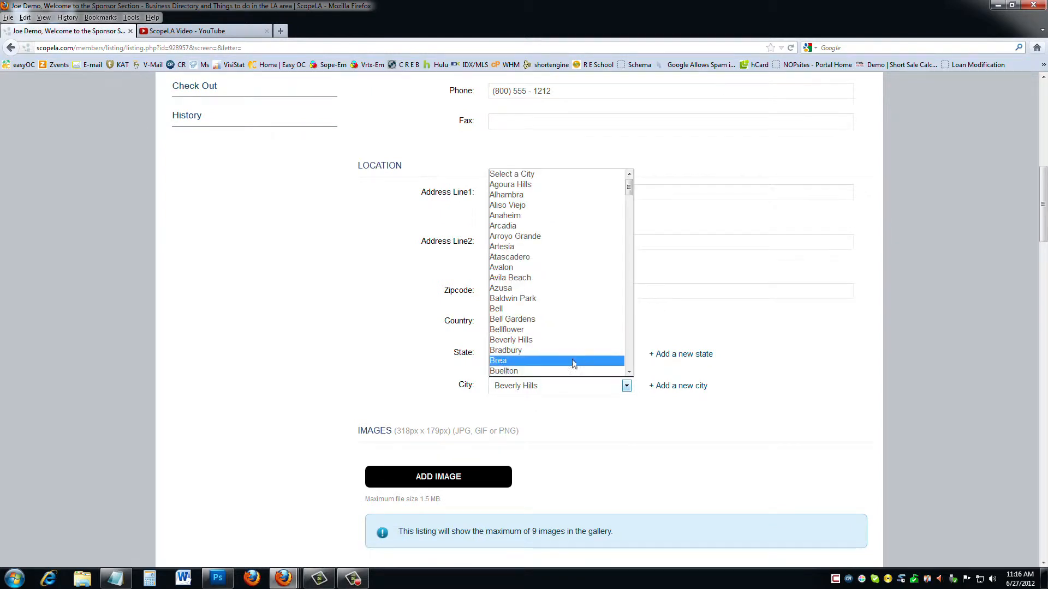
click(535, 351)
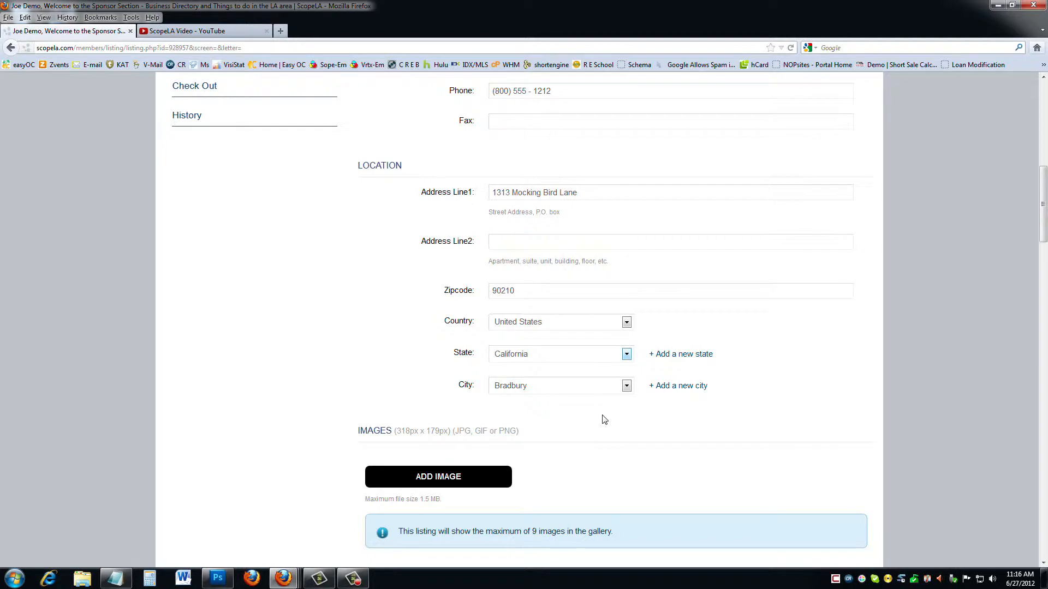
scroll(604, 419, down, 3)
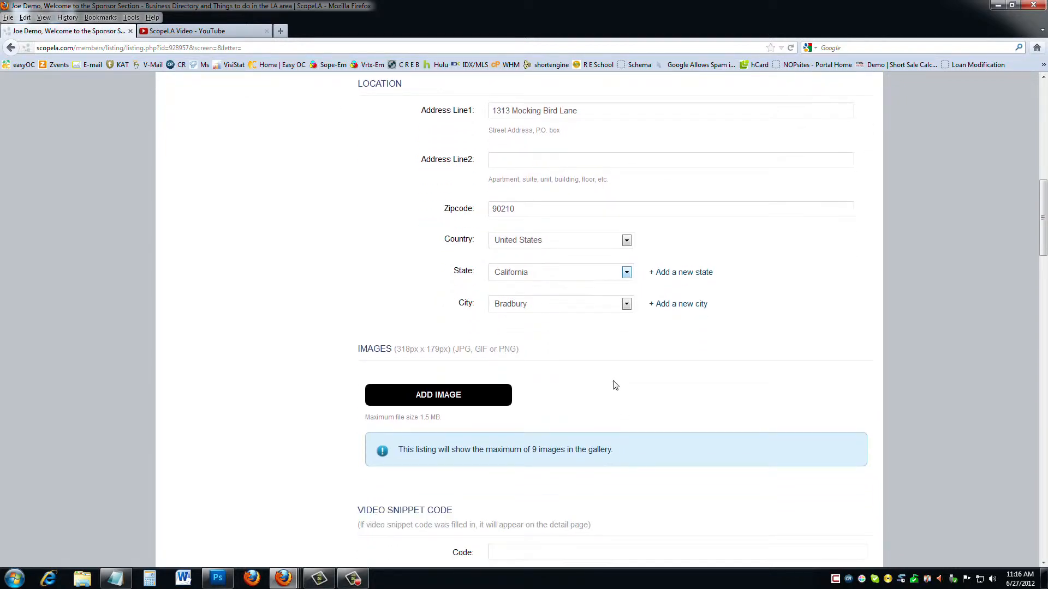
scroll(615, 385, down, 6)
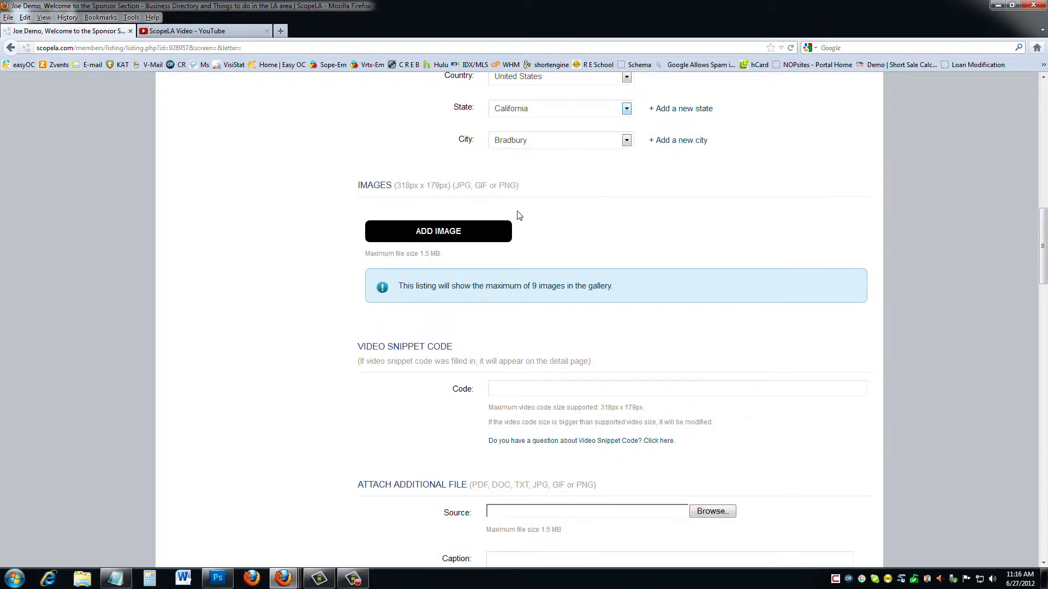
Upload the white 3D family figures image to the listing, cropped to its full width.
click(450, 232)
click(540, 245)
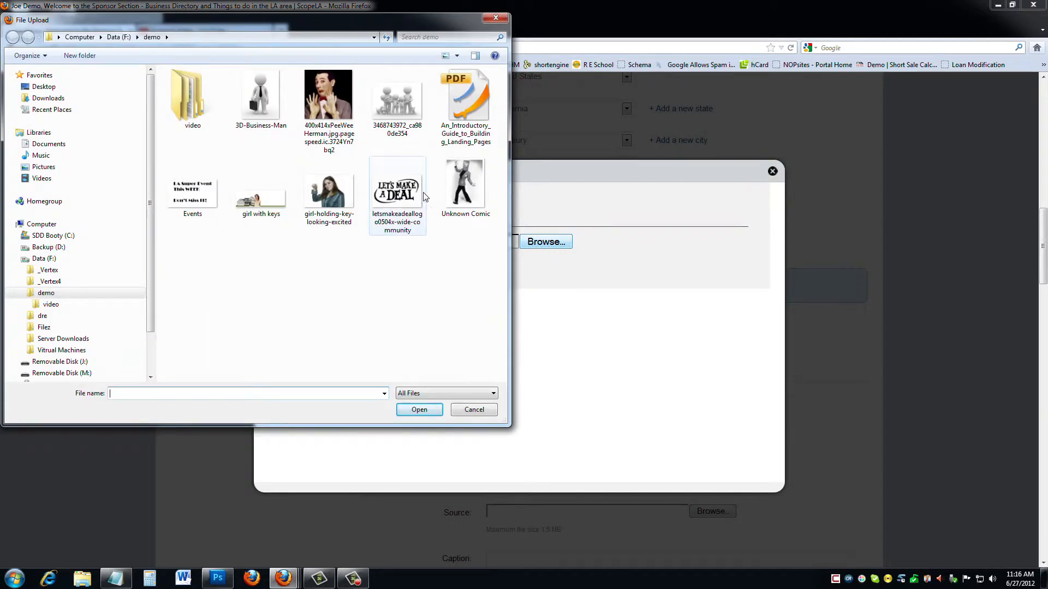
click(399, 96)
double_click(398, 93)
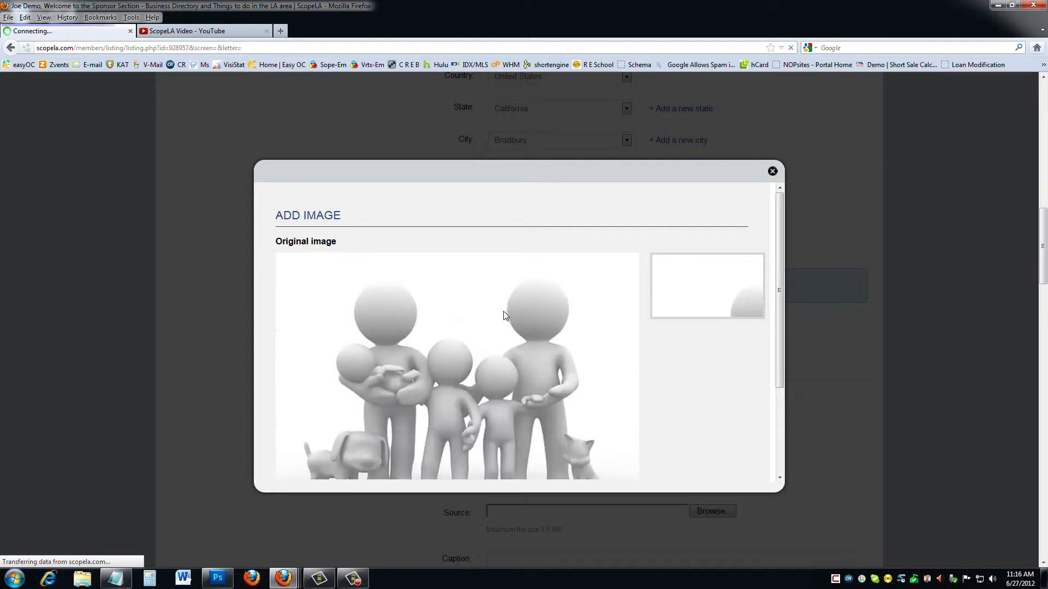
drag(470, 363, 466, 397)
scroll(628, 414, down, 3)
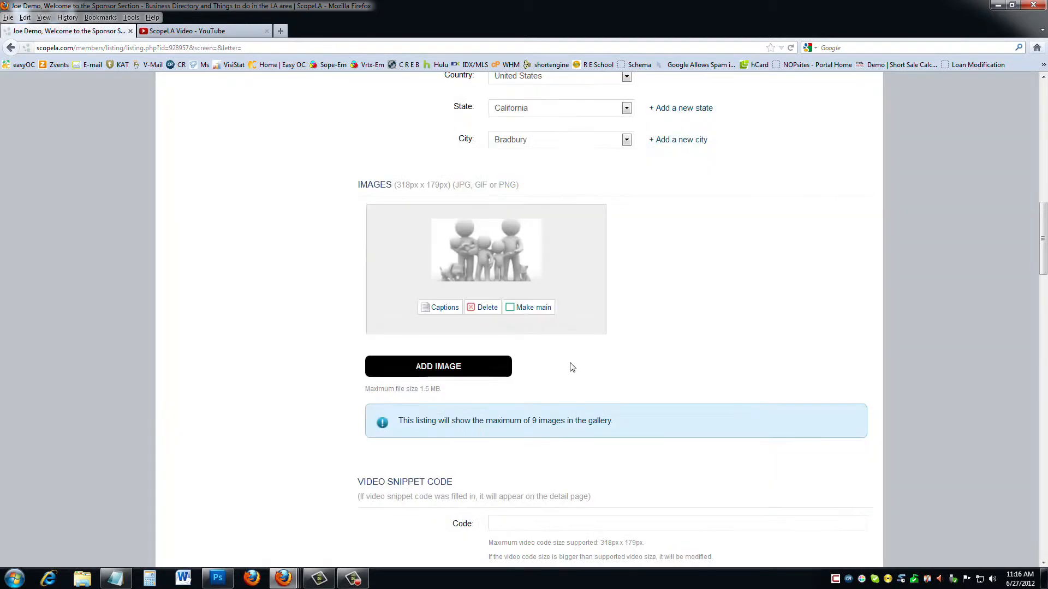
Upload 'girl with keys' as a second listing image, cropped to the house and woman.
click(460, 364)
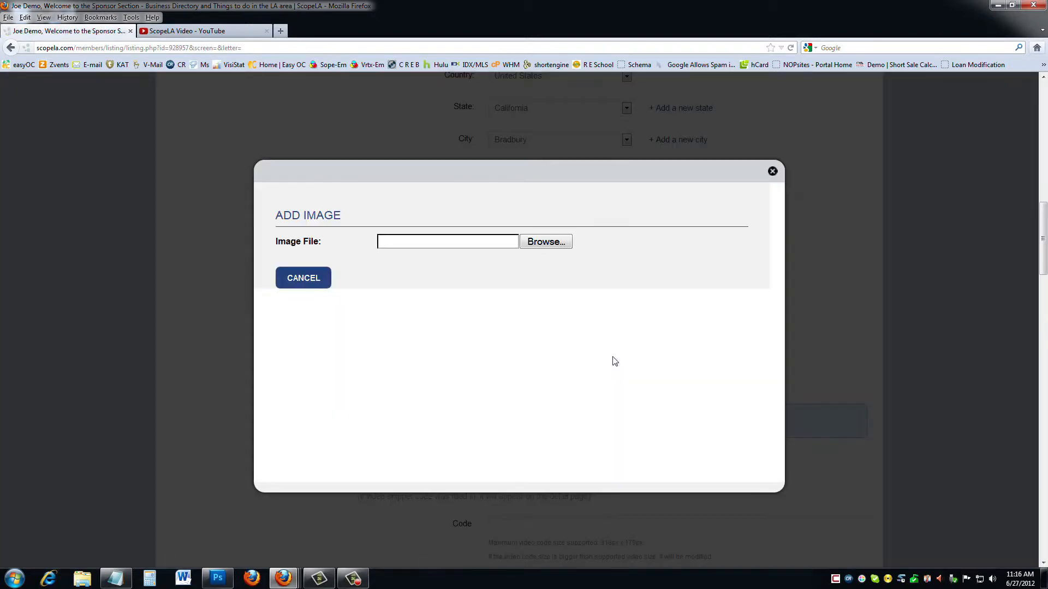
click(553, 244)
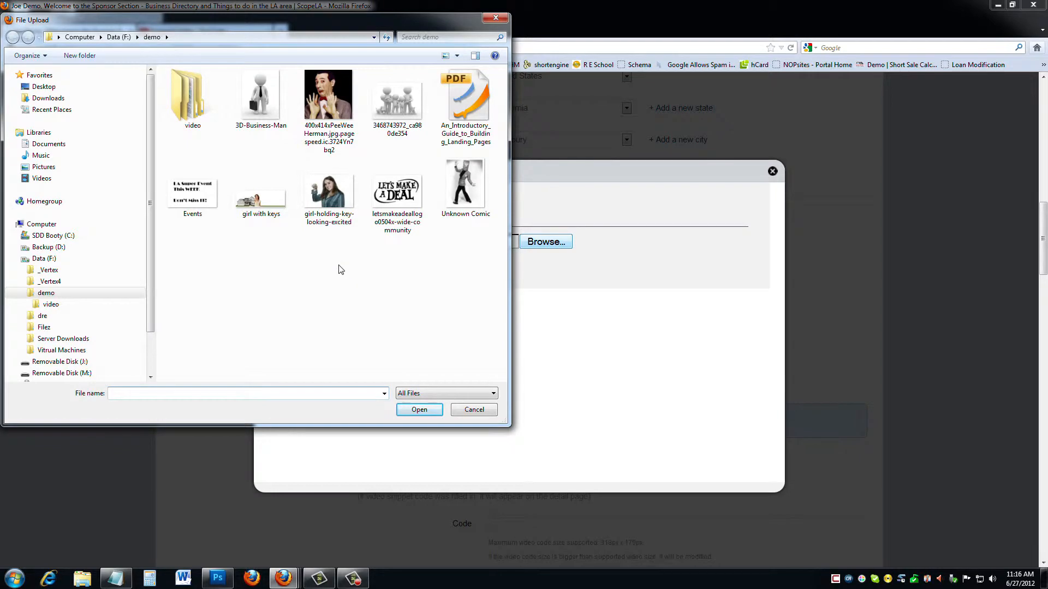
double_click(262, 202)
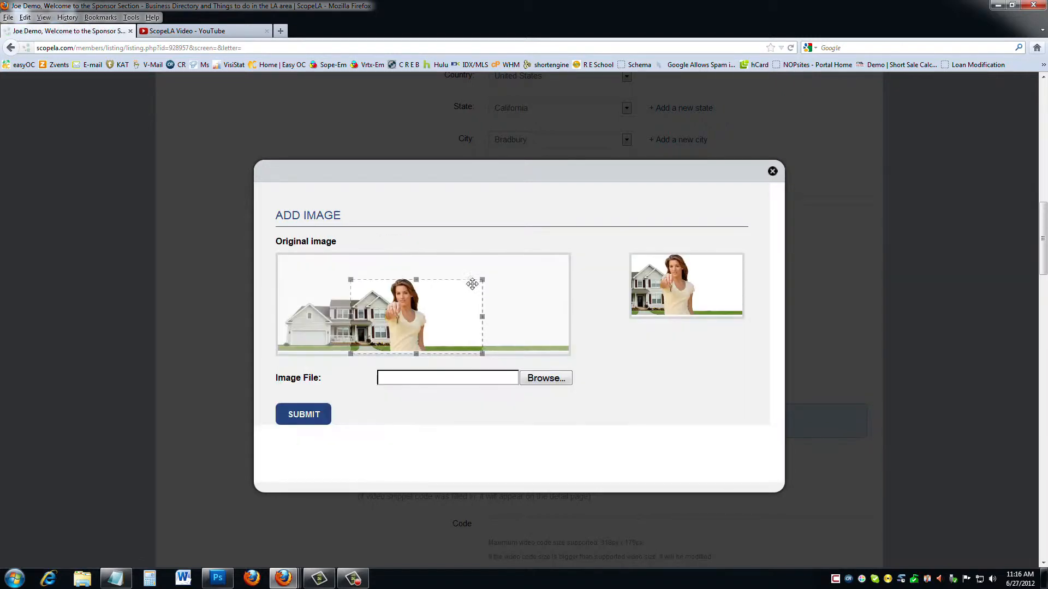
drag(472, 284, 329, 273)
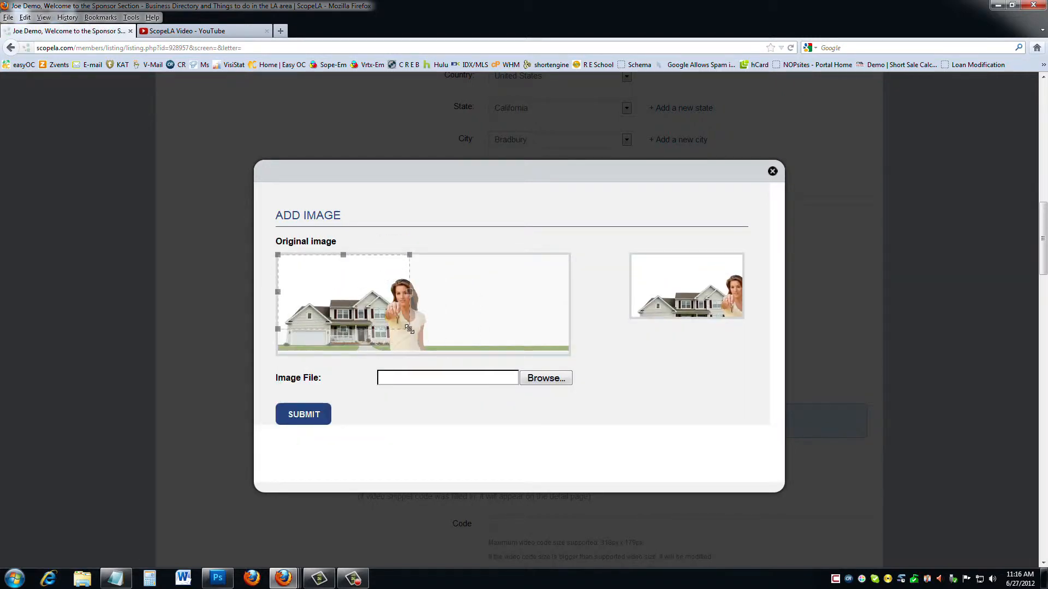
drag(409, 329, 496, 398)
mouse_move(326, 303)
mouse_down()
mouse_move(506, 332)
mouse_move(306, 302)
mouse_up()
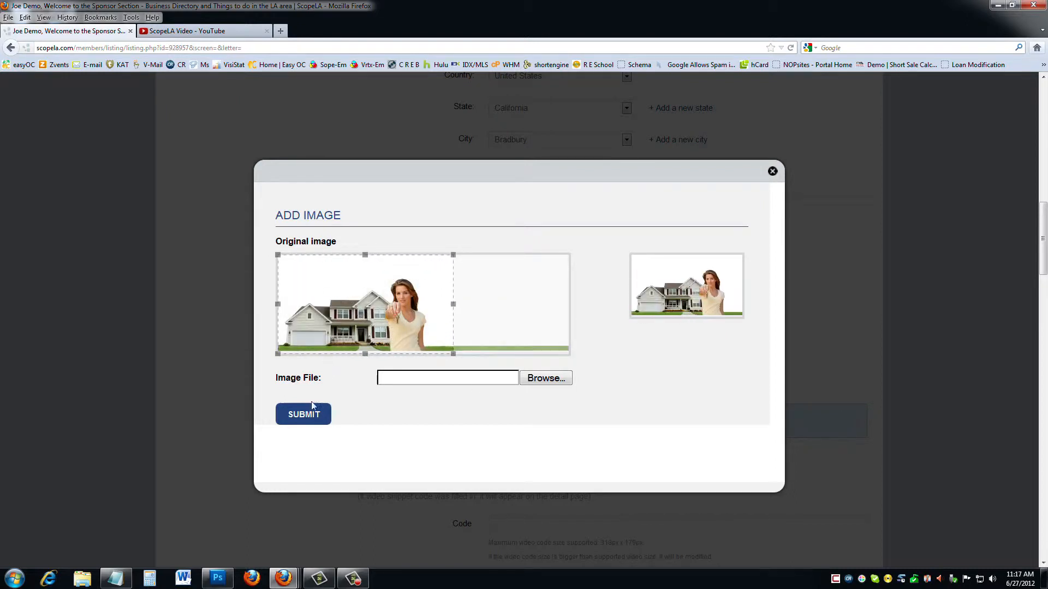
click(304, 420)
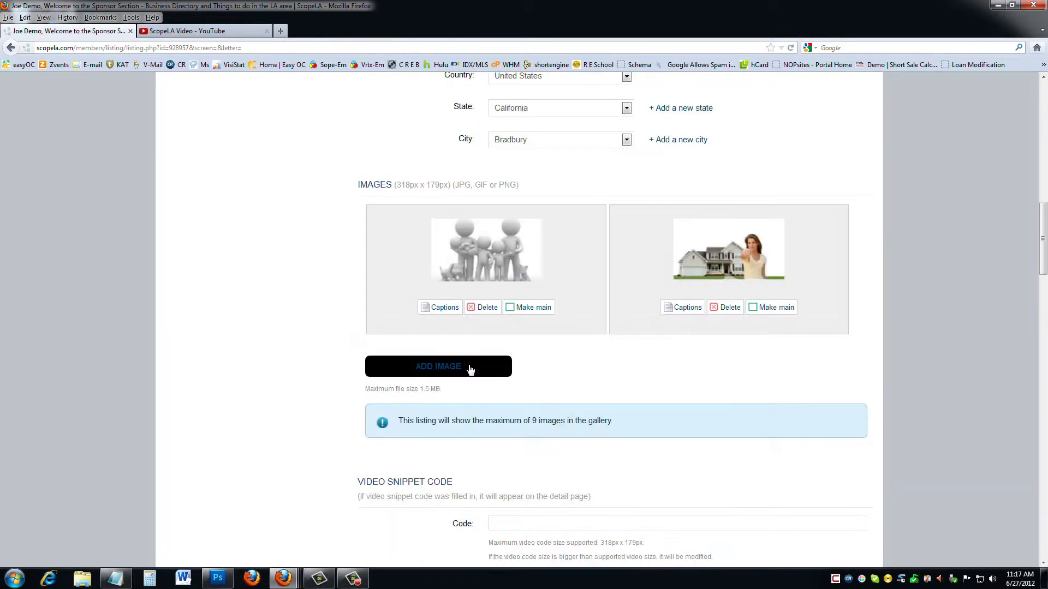
Make the house picture the main image and caption it 'demo accounts logo'.
click(777, 311)
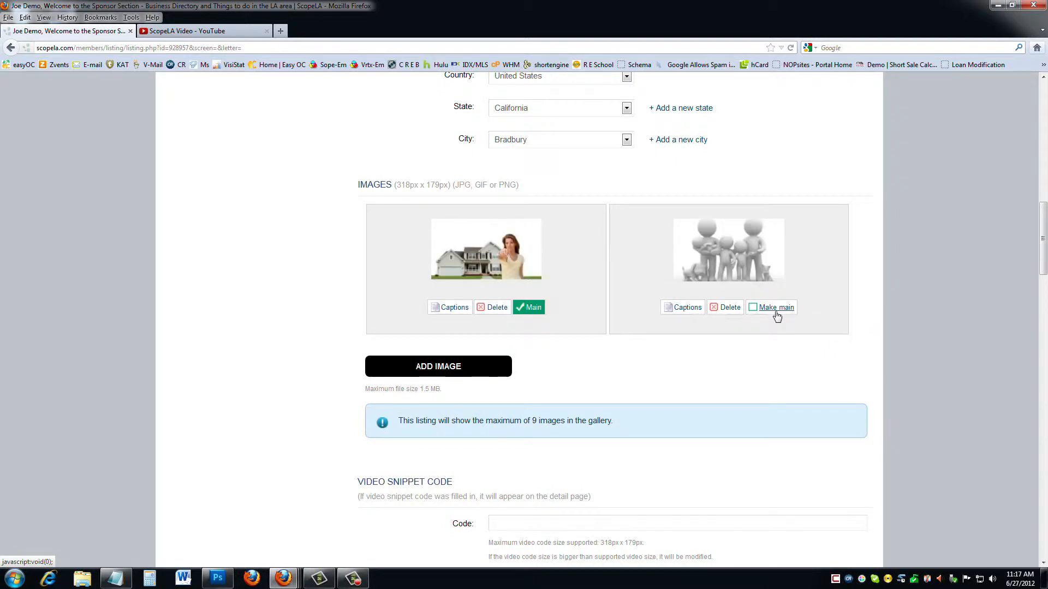
click(451, 309)
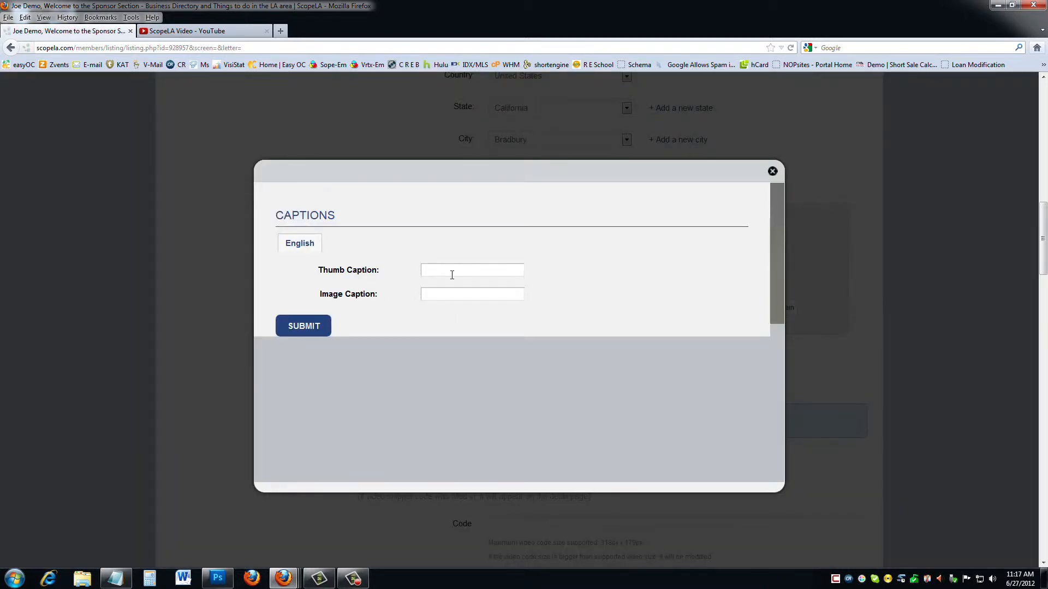
click(452, 275)
text(Demo)
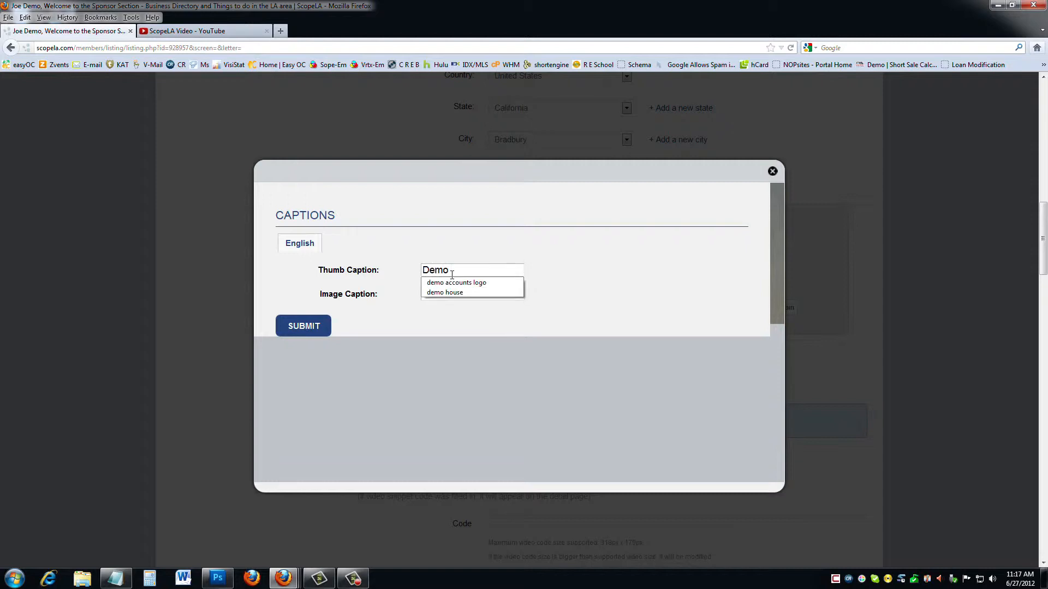
click(453, 283)
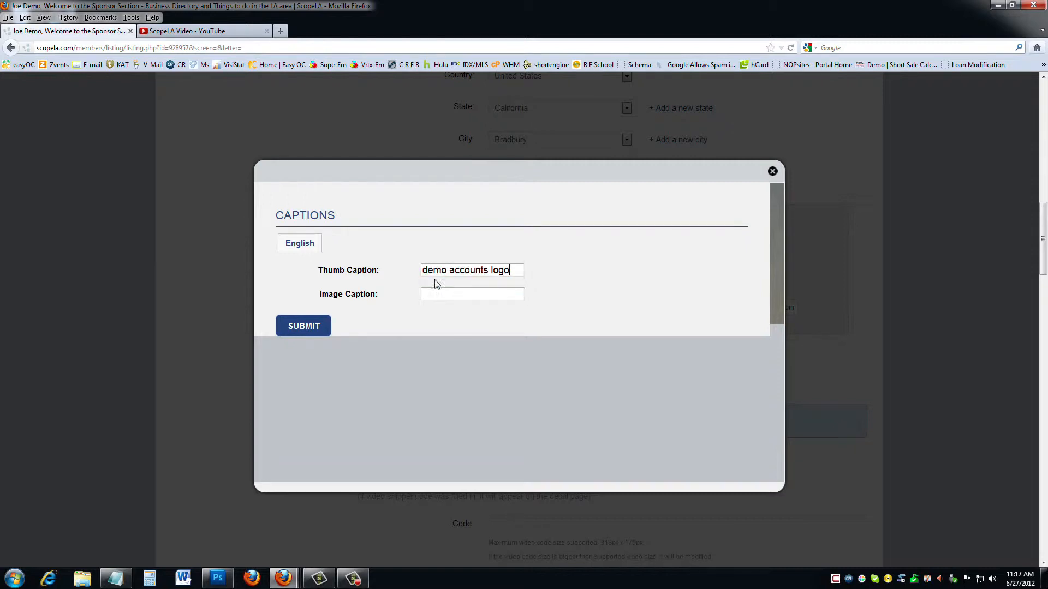
text(d)
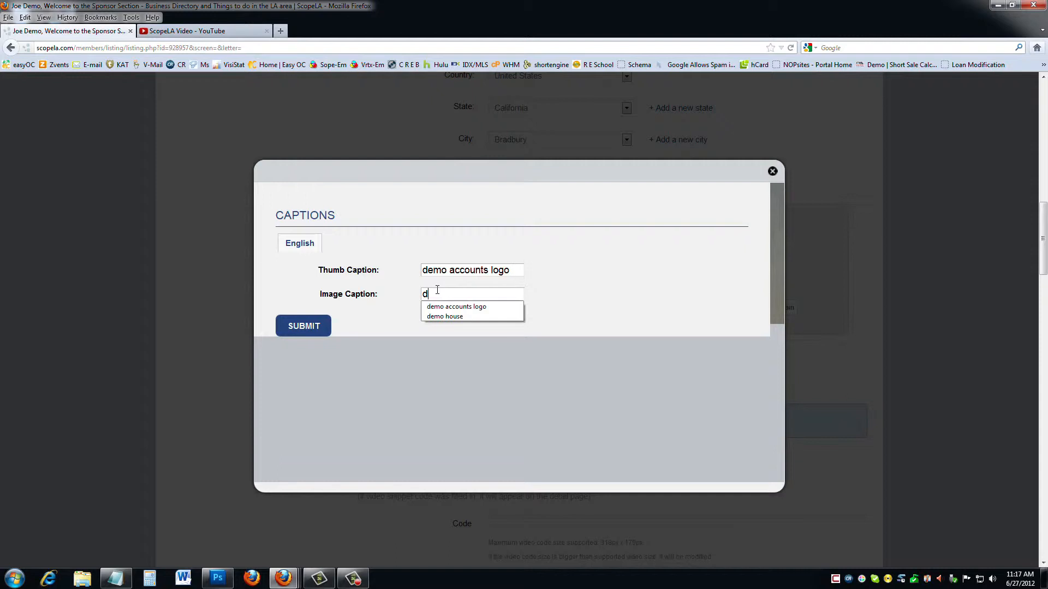
click(449, 306)
click(311, 331)
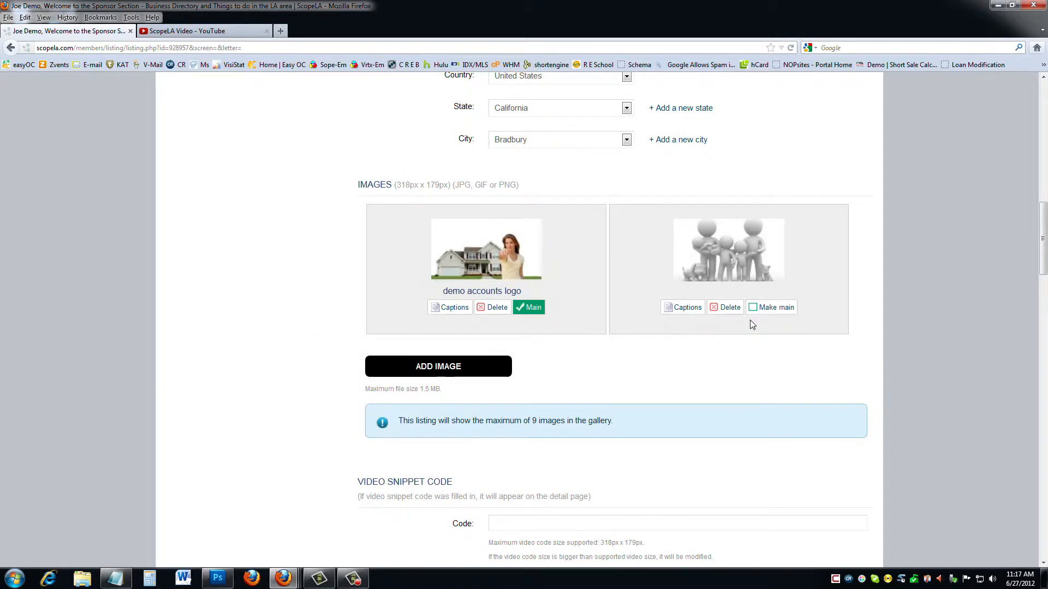
Caption the family figures image 'demo family' for both thumbnail and image.
click(686, 307)
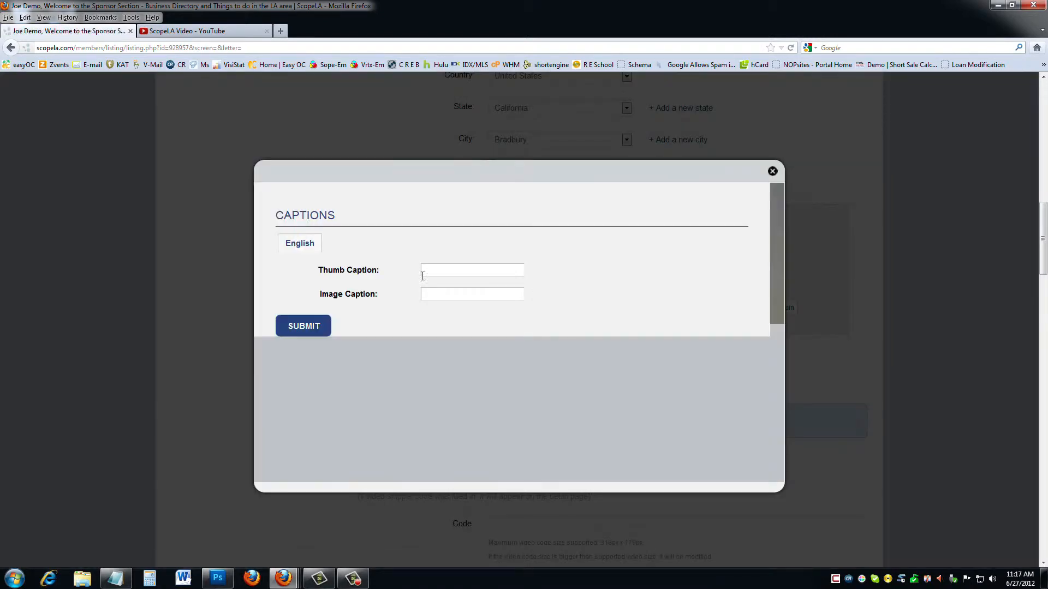
text(demo )
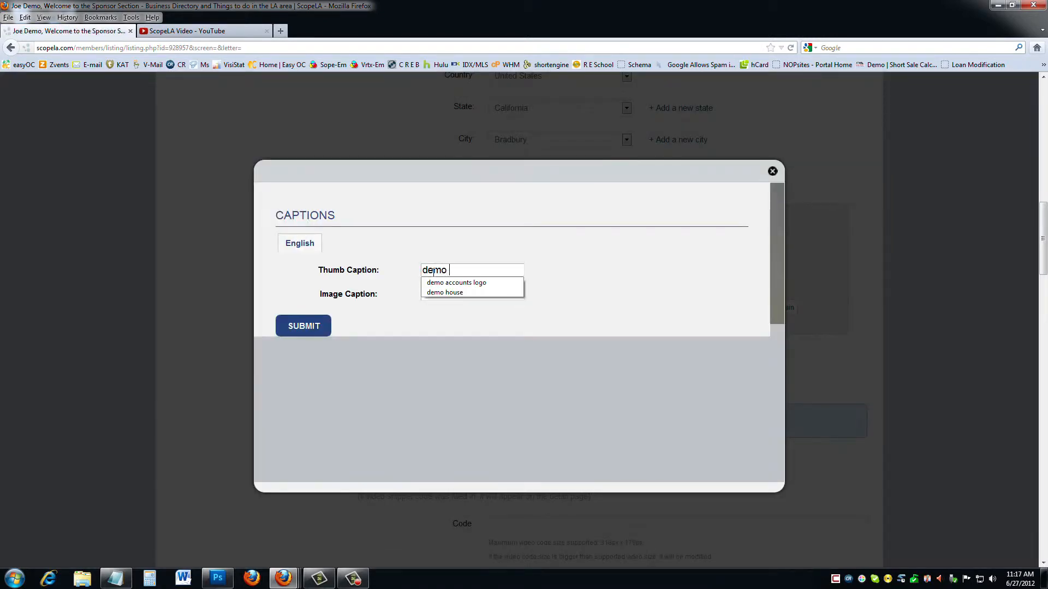
text(family)
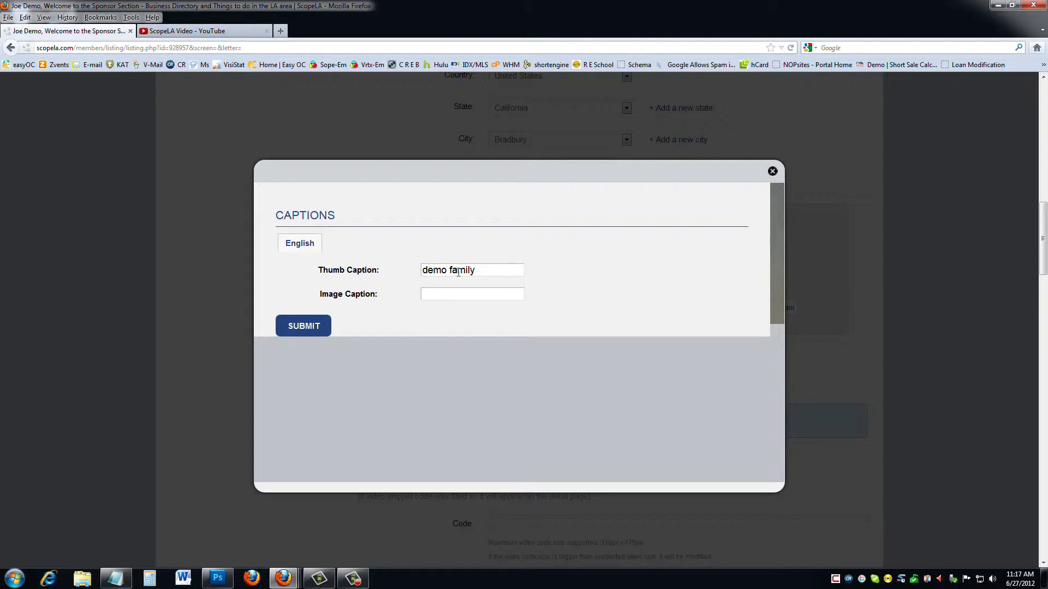
key(ctrl+a)
key(ctrl+c)
click(434, 296)
key(ctrl+v)
click(315, 331)
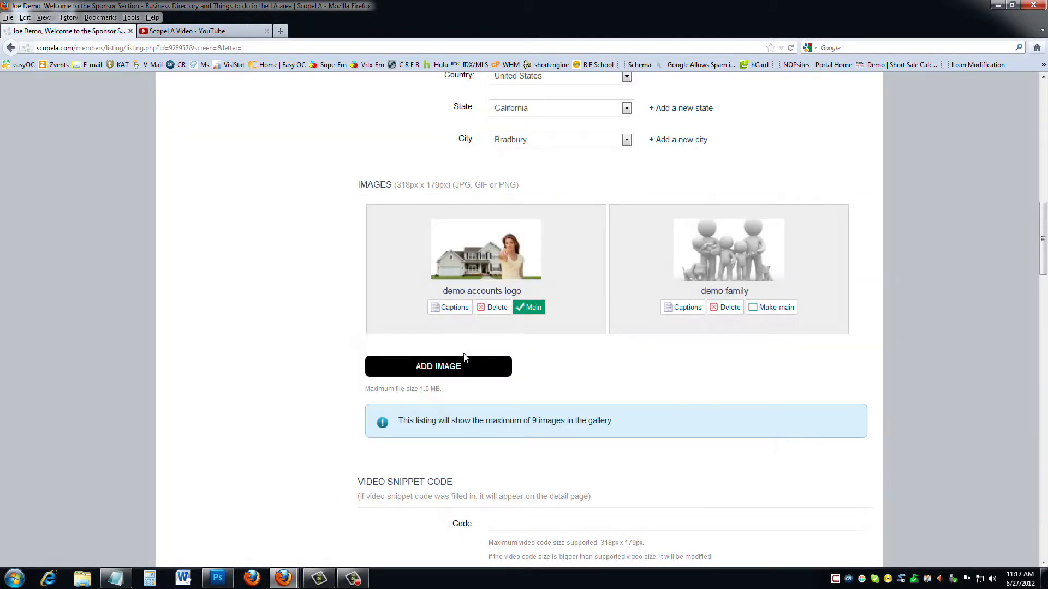
scroll(545, 367, down, 5)
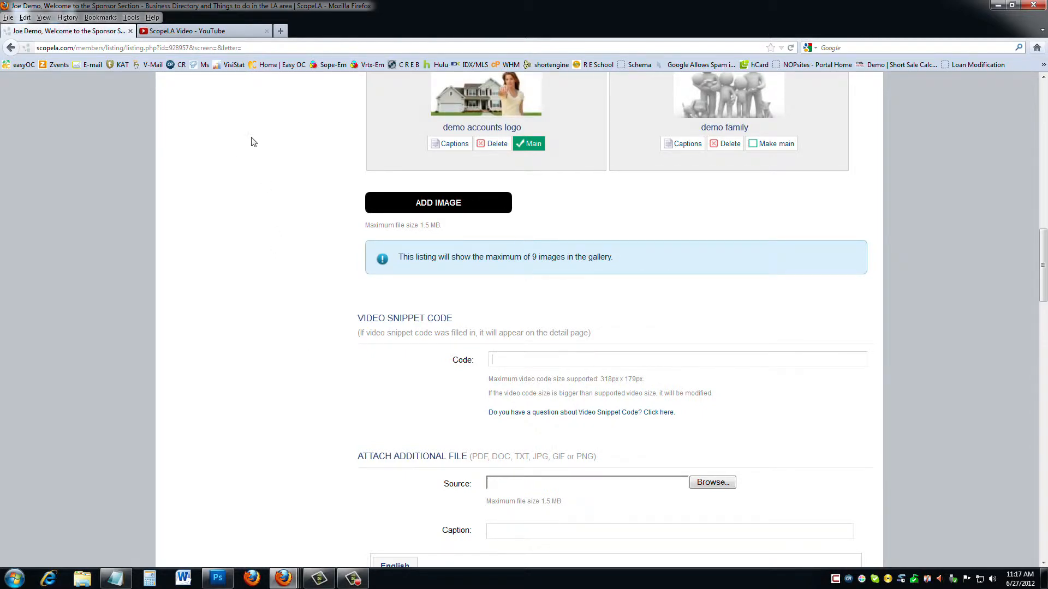
Bring up the ScopeLA Video's iframe embed code on YouTube, then return to the listing form.
click(235, 32)
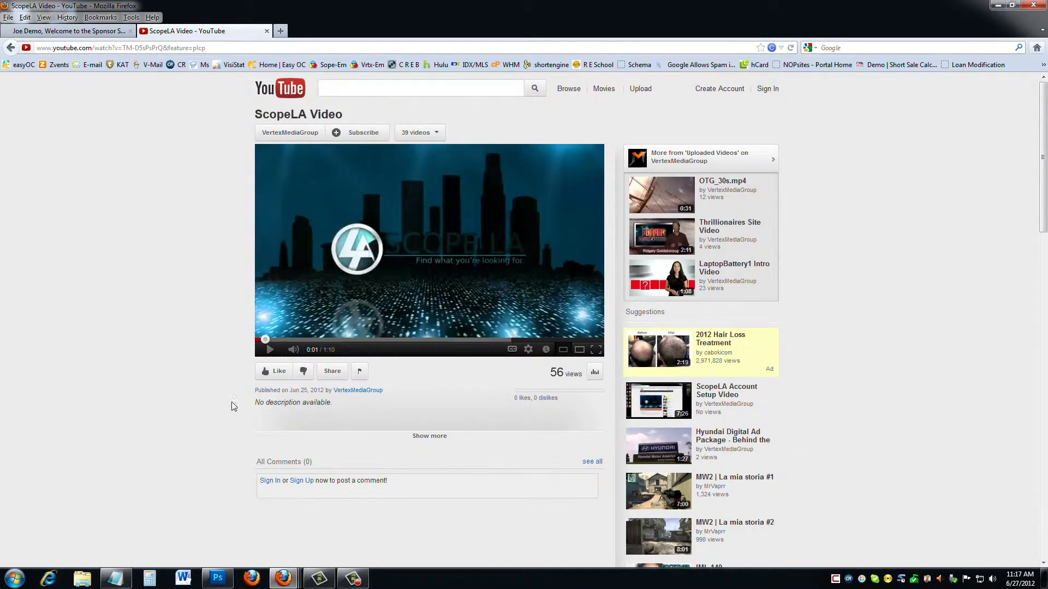
click(331, 371)
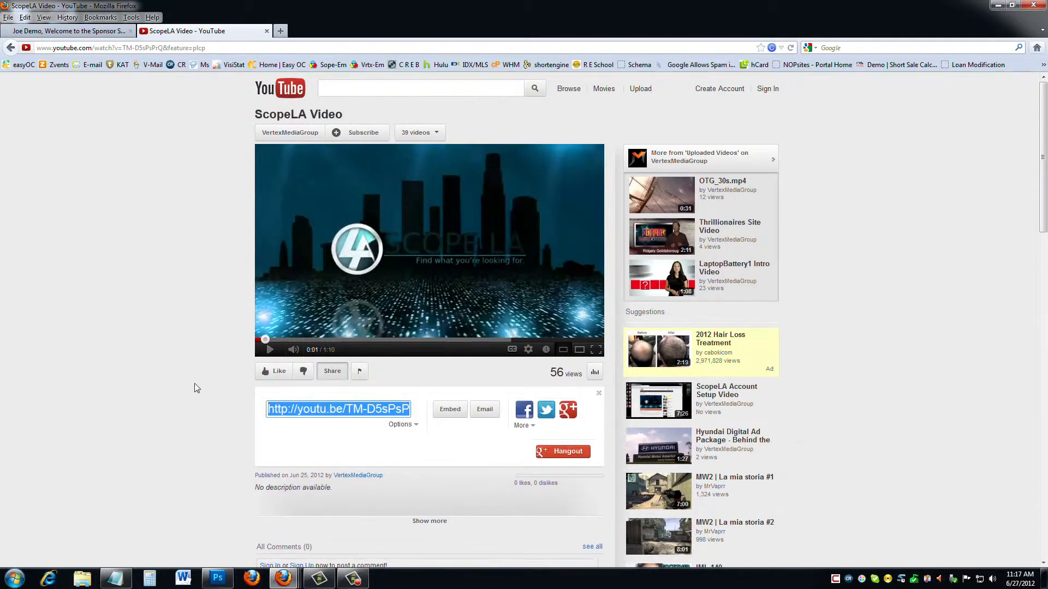
scroll(196, 386, down, 2)
click(444, 348)
key(ctrl+c)
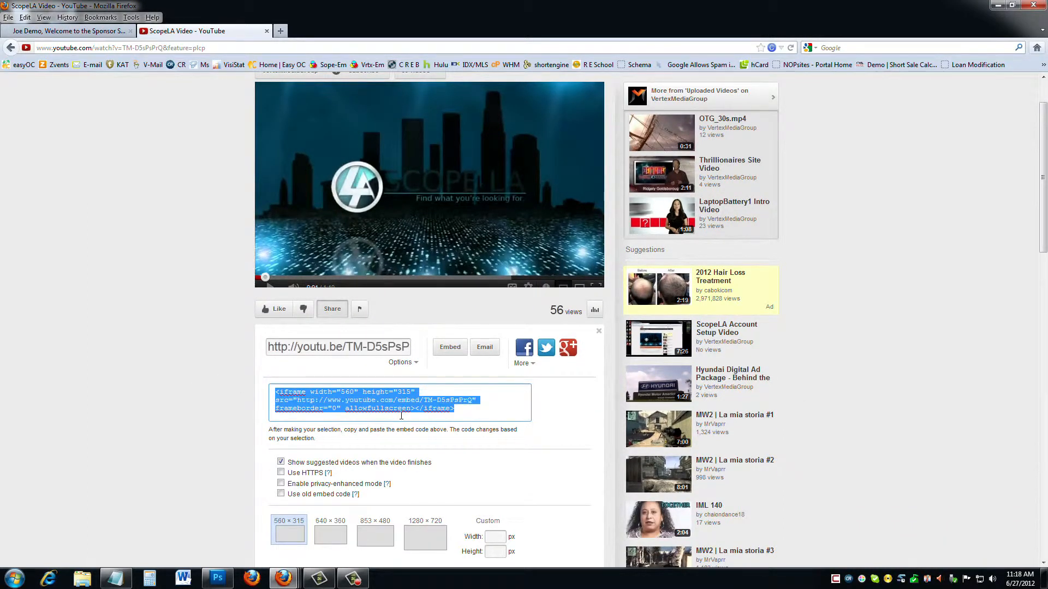
click(82, 31)
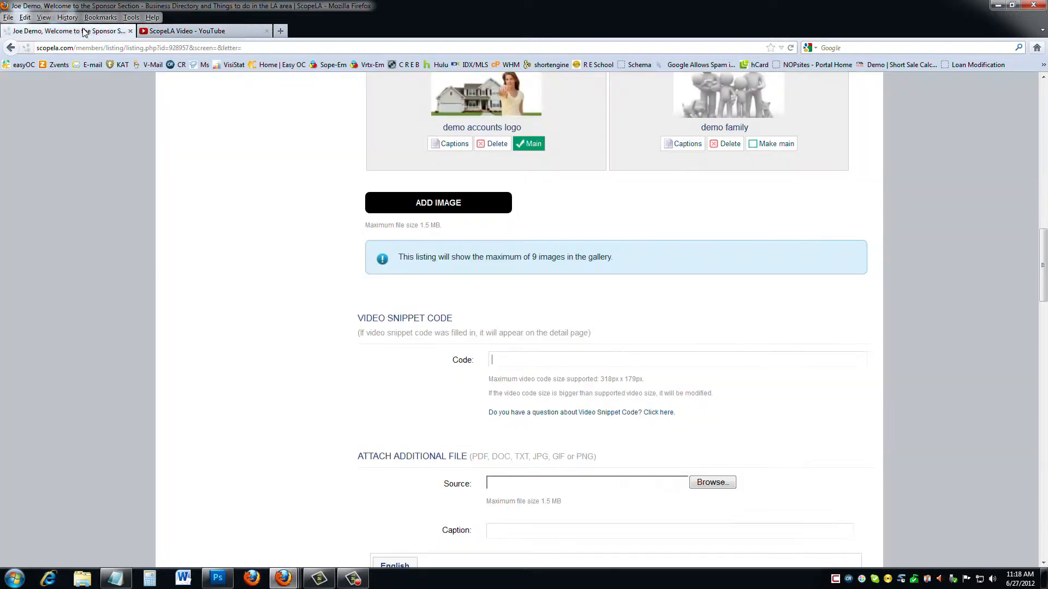
Paste the YouTube iframe embed code into the Video Snippet Code field.
key(ctrl+v)
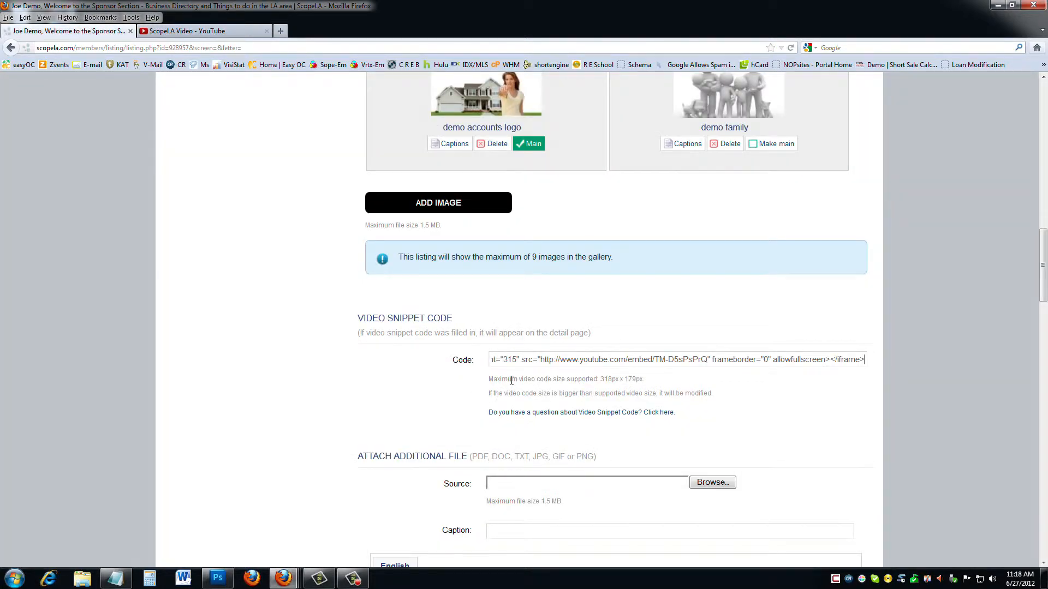
scroll(374, 432, down, 3)
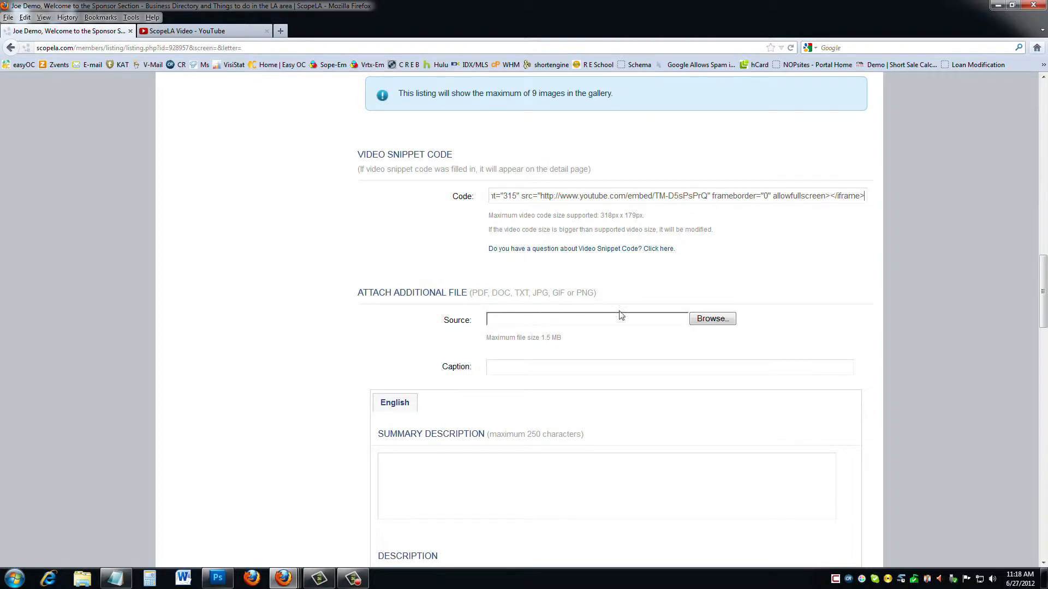
Attach the landing-pages guide PDF as an additional file captioned 'Building Landing Pages'.
click(703, 320)
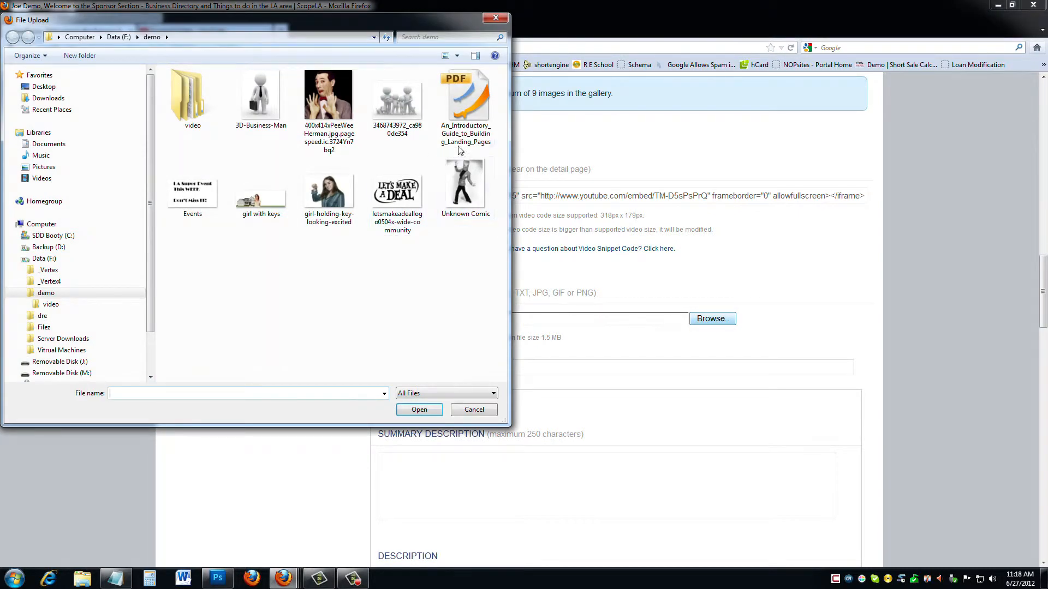
double_click(465, 98)
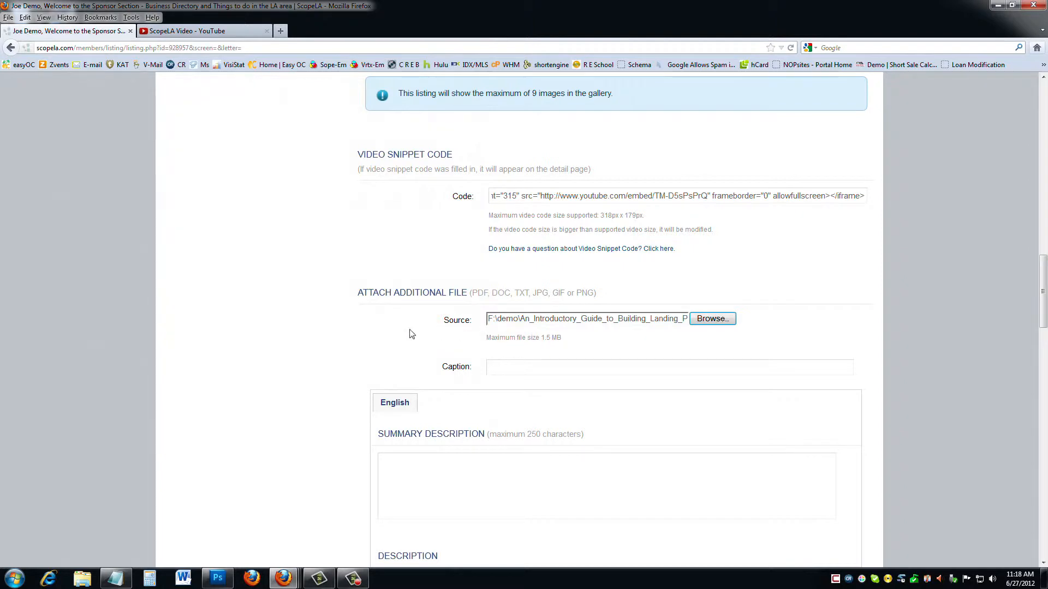
scroll(516, 291, down, 3)
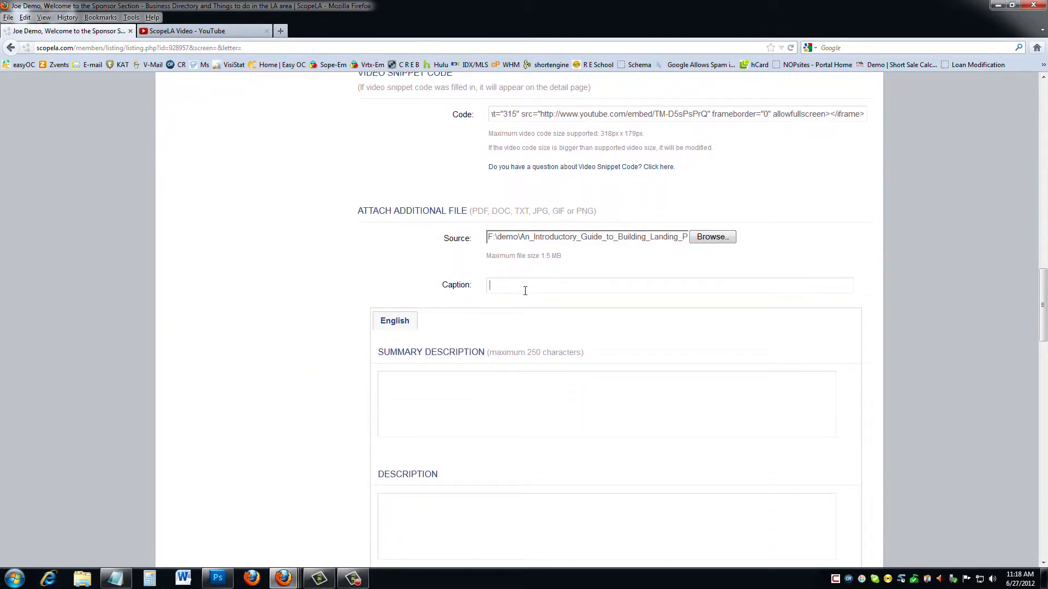
click(525, 290)
text(Building Landing Pages)
scroll(269, 318, down, 3)
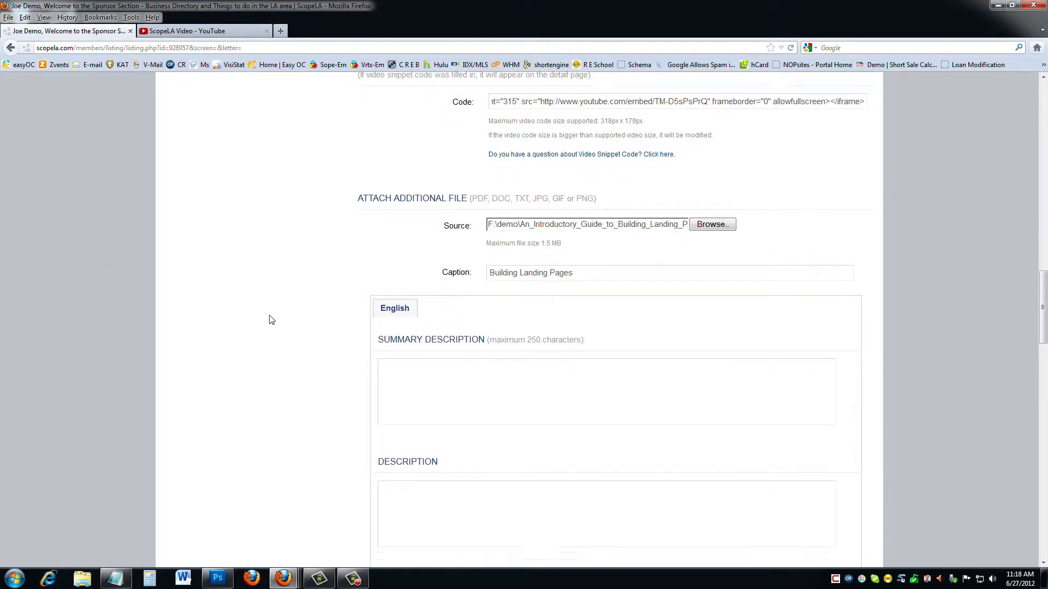
click(442, 340)
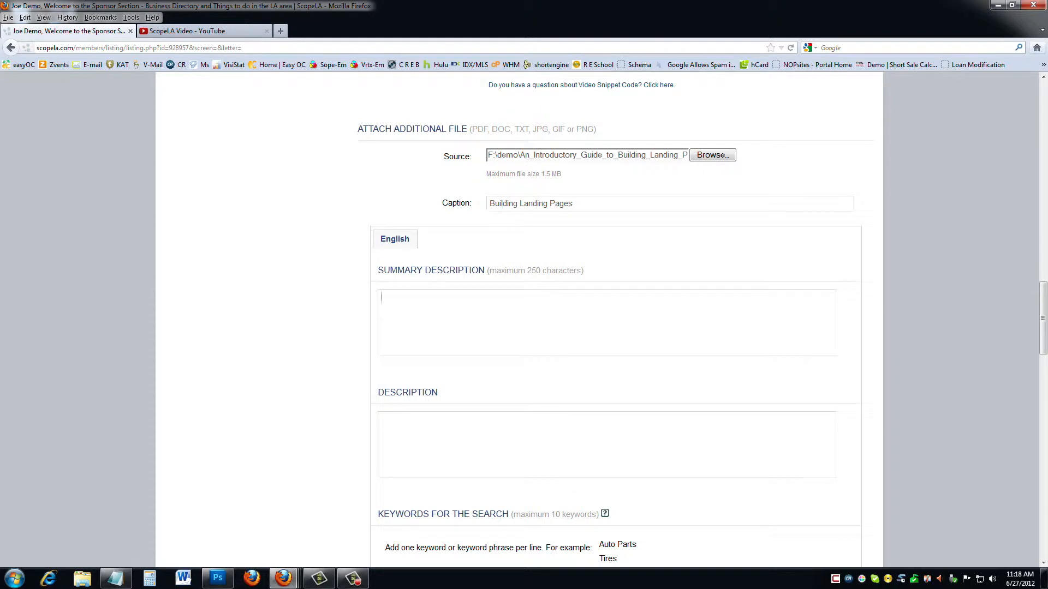
Paste the summary 'How to Setup a ScopeLA Account', fixing 'Scopela' to 'ScopeLA'.
key(alt+Tab)
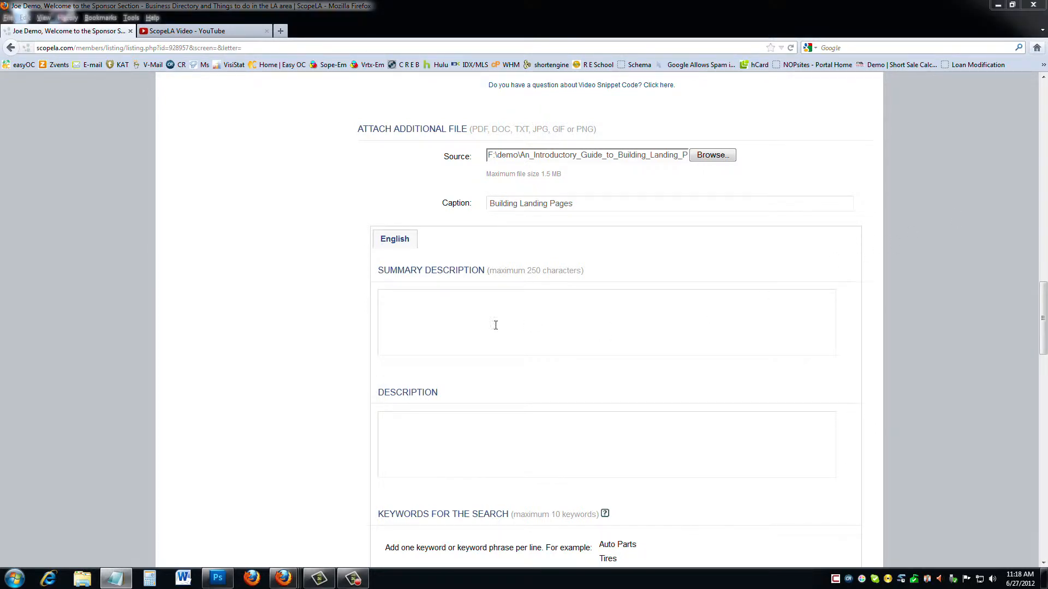
click(450, 324)
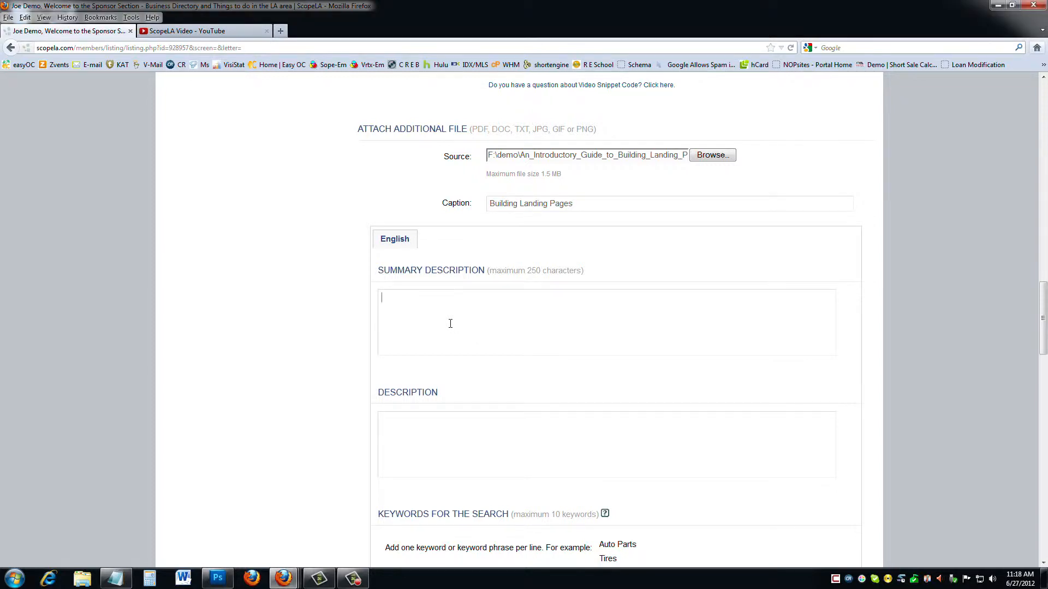
text(How to Setup a Scopela Account)
drag(468, 298, 461, 297)
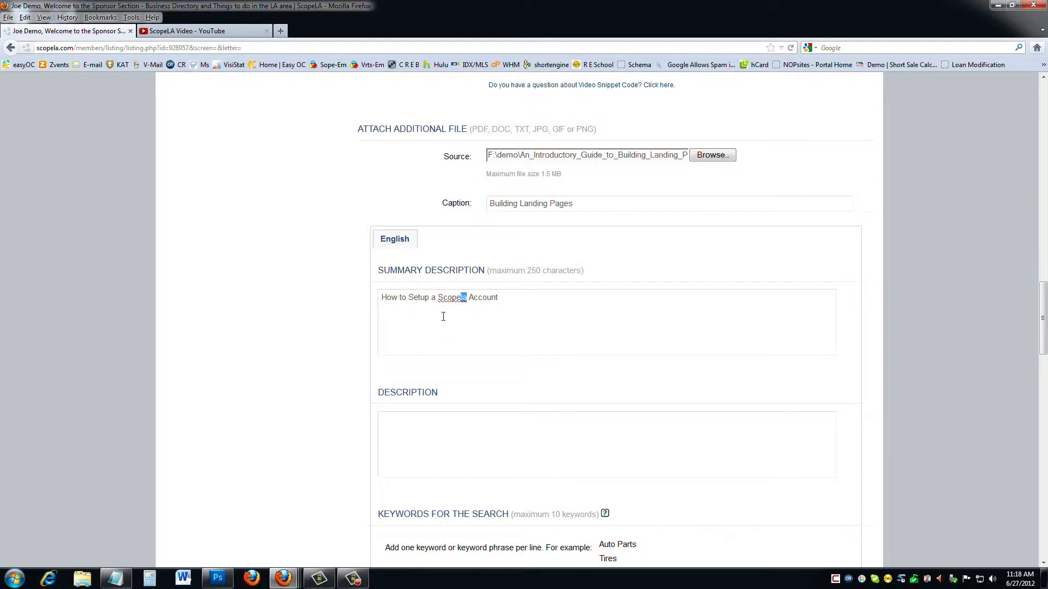
text(LA)
scroll(457, 313, down, 3)
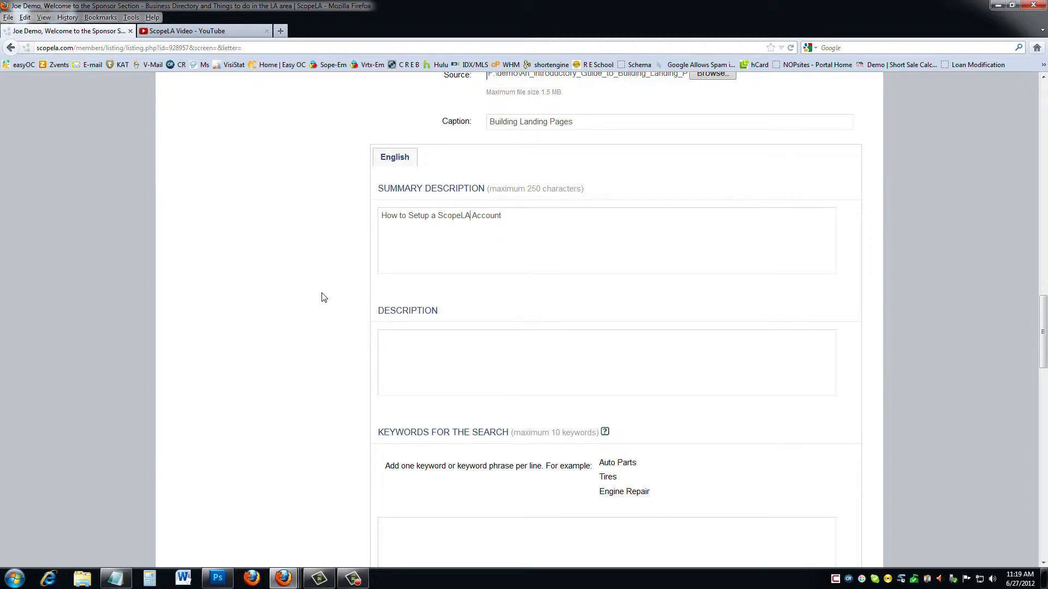
scroll(324, 298, down, 3)
click(401, 294)
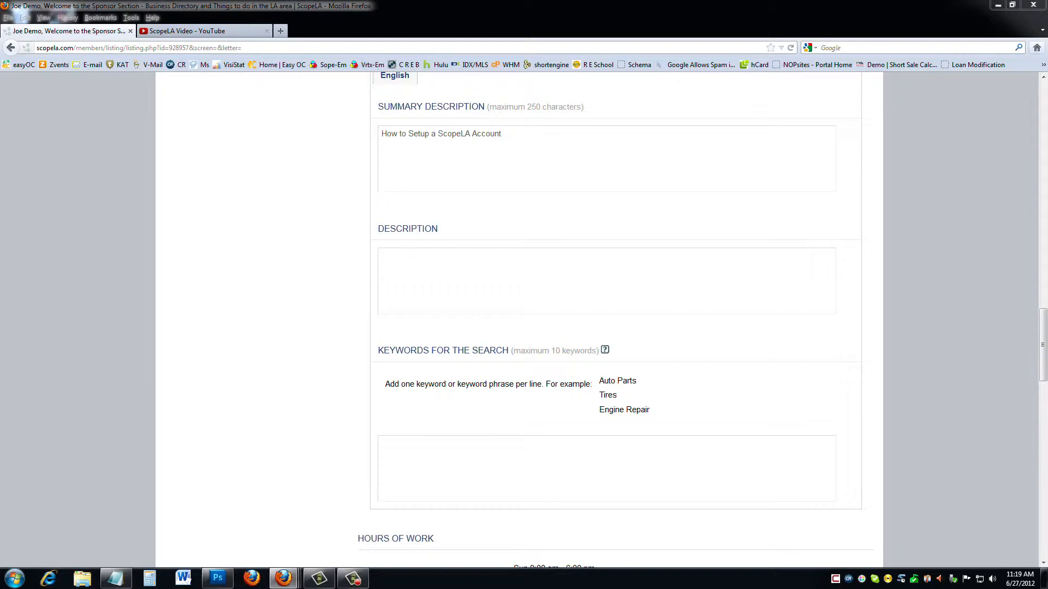
Paste the prepared description paragraph into the listing's Description box.
click(472, 291)
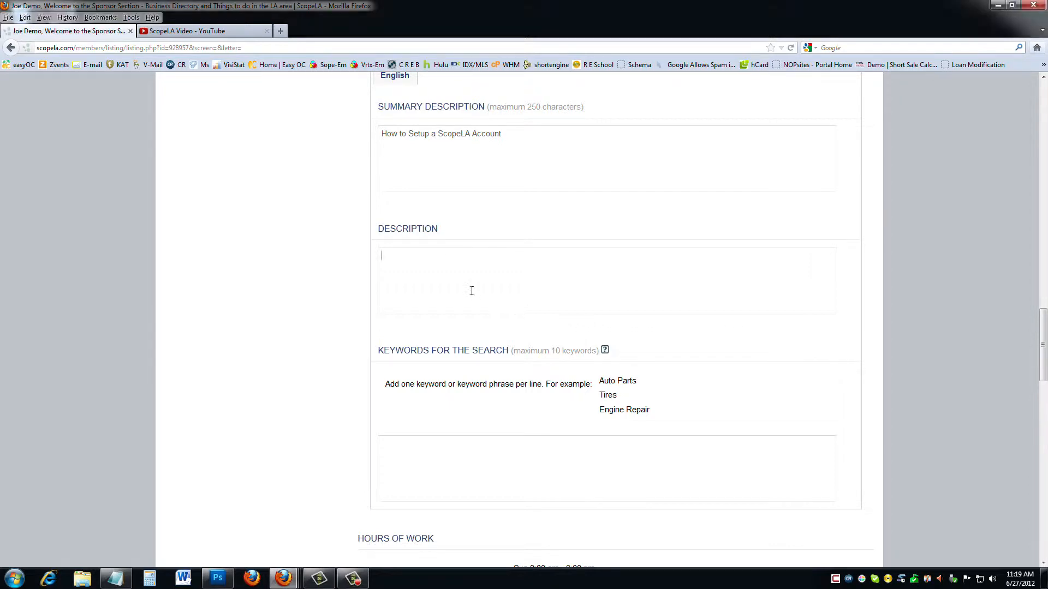
text(The etymology of "business" relates to the state of being busy either as an individual or society as a whole, doing commercially viable and profitable work. The term "business" has at least three usages, depending on the scope — the singular usage to mean a particular organization; the generalized usage to refer to a particular market sector, "the music business" and compound forms such as agribusiness; and the broadest meaning, which encompasses all activity by the community of suppliers of goods and services. However, the exact definition of business, like much else in the philosophy of business, is a matter of debate and complexity of meanings.)
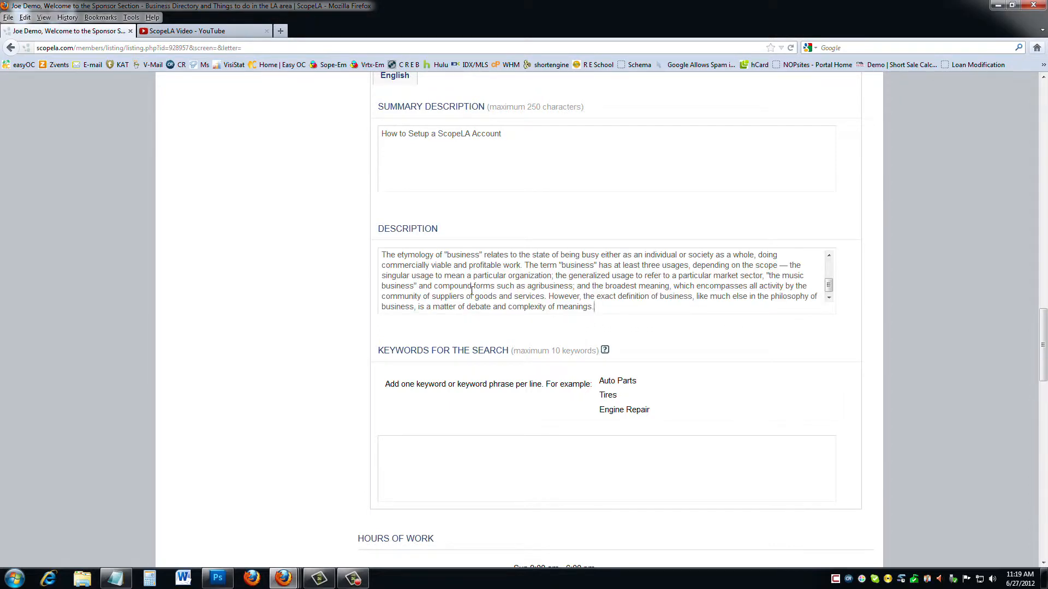
drag(828, 285, 829, 266)
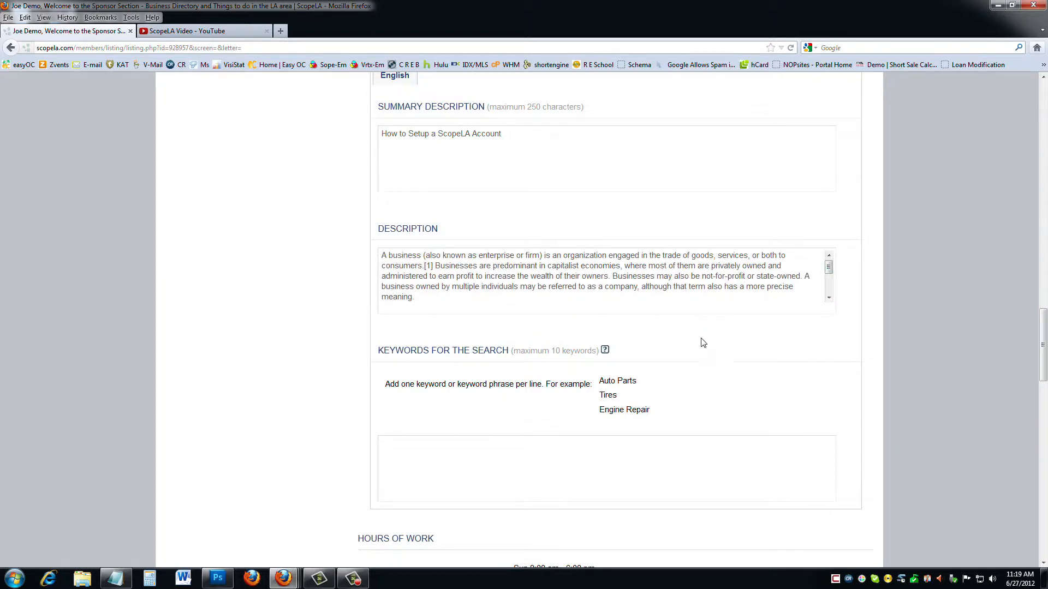
scroll(703, 343, down, 3)
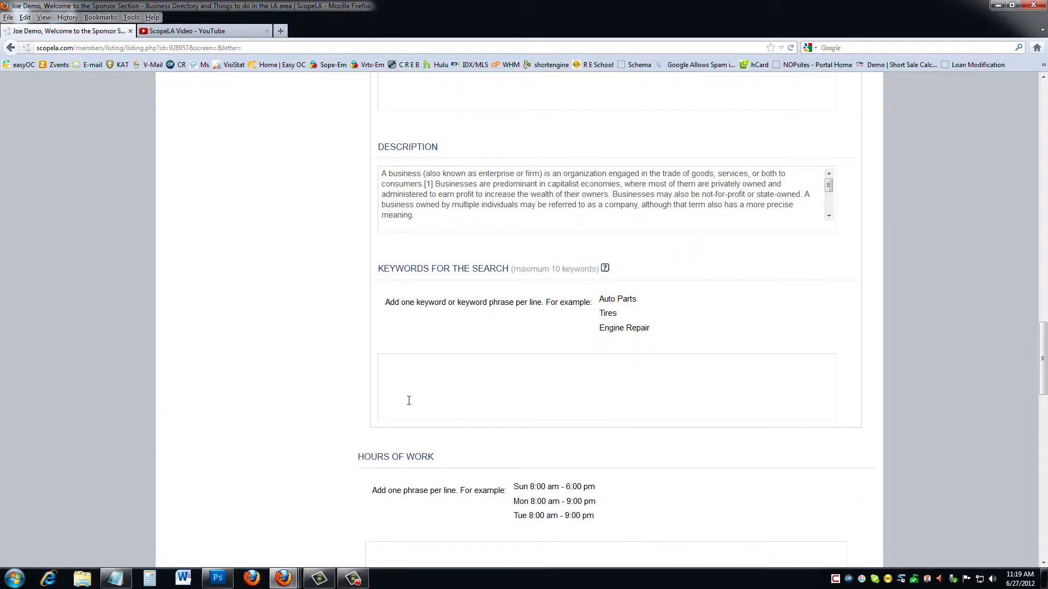
Add the keywords 'setup scopela account' and 'demo account' on separate lines.
text(setup Scoplela account)
key(BackSpace)
text(s)
click(473, 369)
key(Return)
text(demo account)
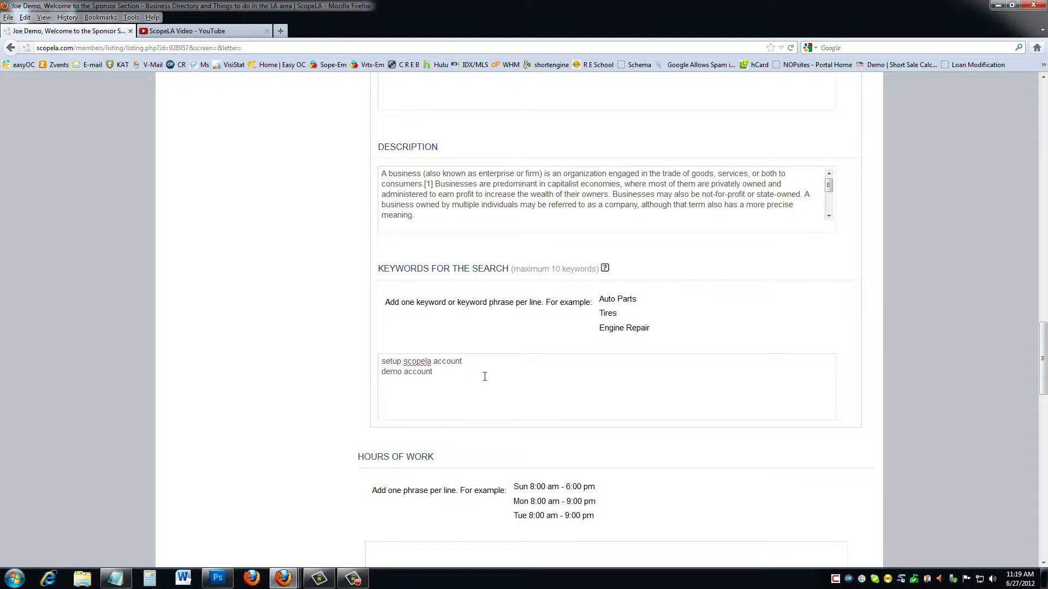
scroll(495, 376, down, 5)
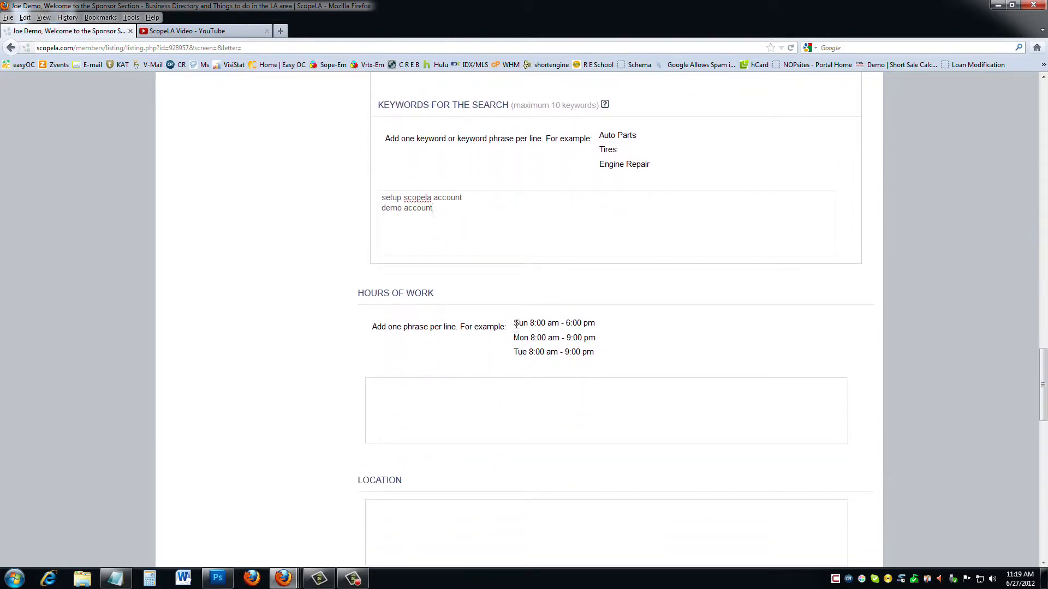
Paste the three Sun–Tue hours-of-work lines and set the location to Bradbury.
drag(513, 323, 594, 353)
key(ctrl+c)
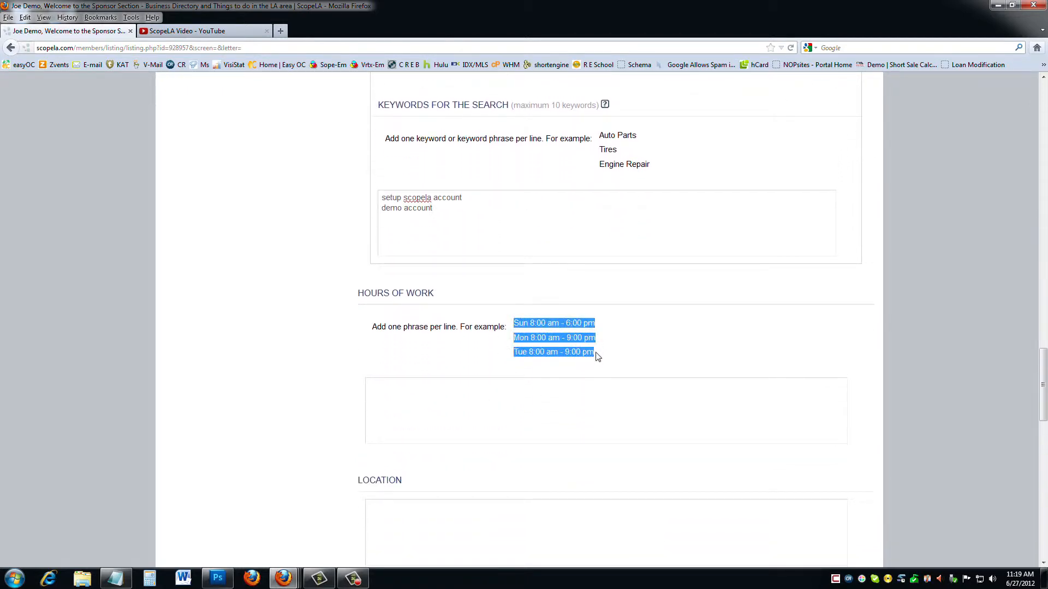
click(435, 407)
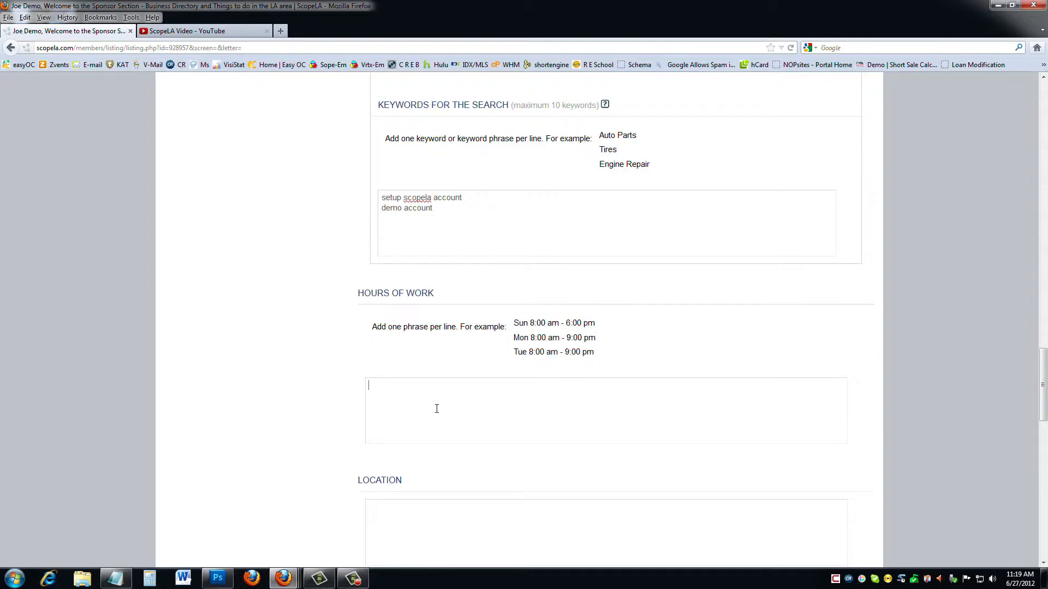
key(ctrl+v)
scroll(273, 416, down, 6)
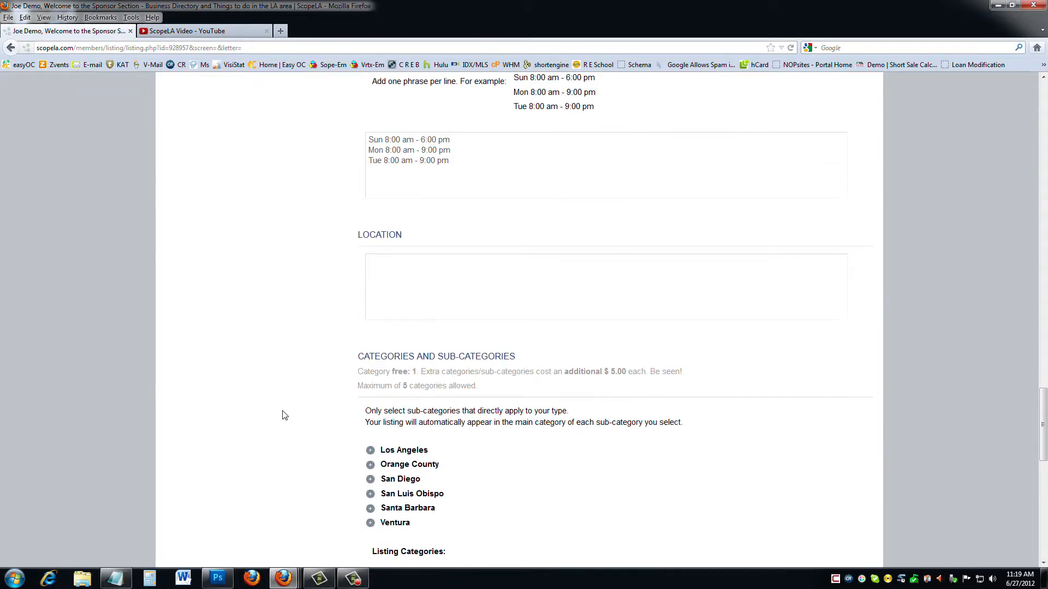
scroll(283, 414, up, 3)
scroll(289, 409, up, 1)
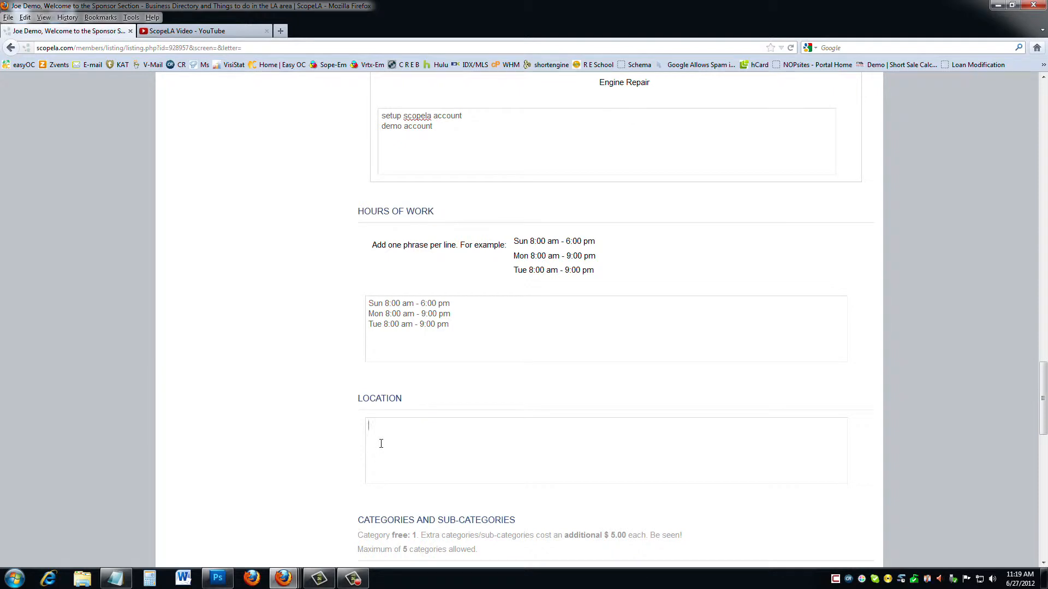
text(Bradbury)
scroll(381, 444, down, 8)
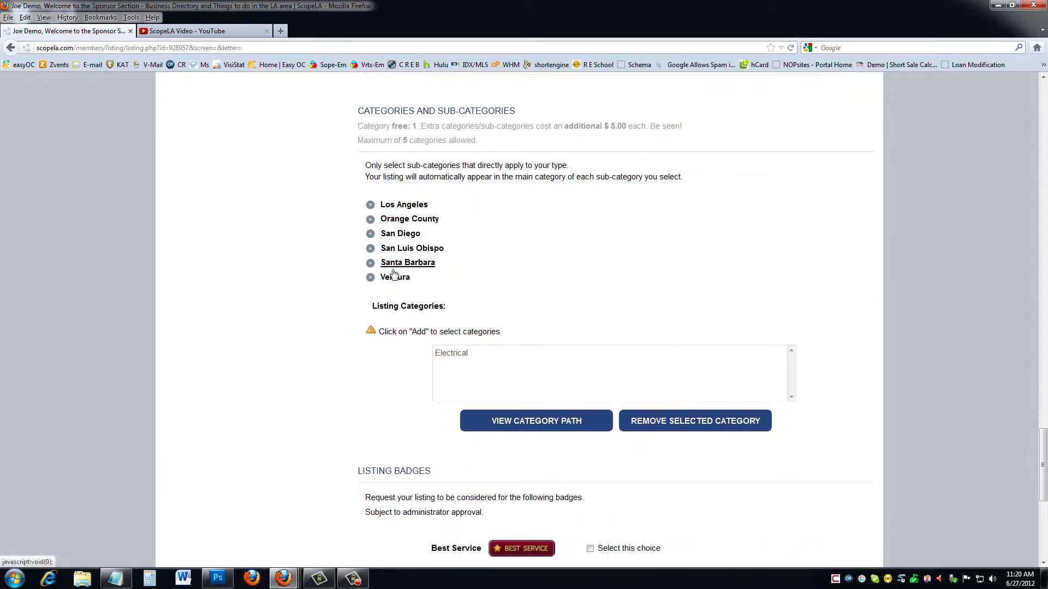
Add Drywall under Los Angeles > Contractors and remove Electrical from the listing's categories.
click(420, 208)
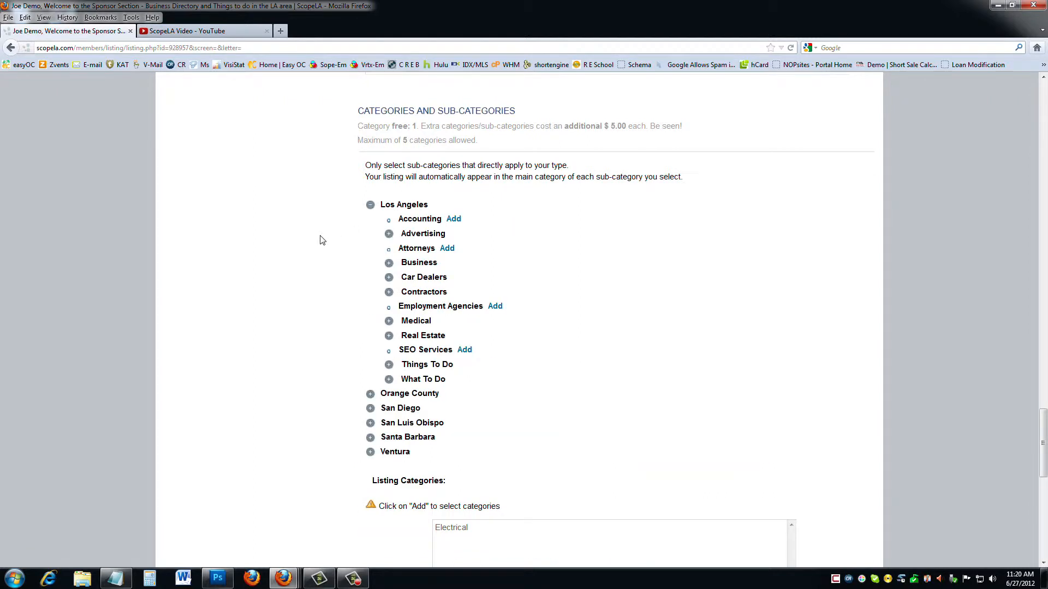
scroll(368, 400, down, 3)
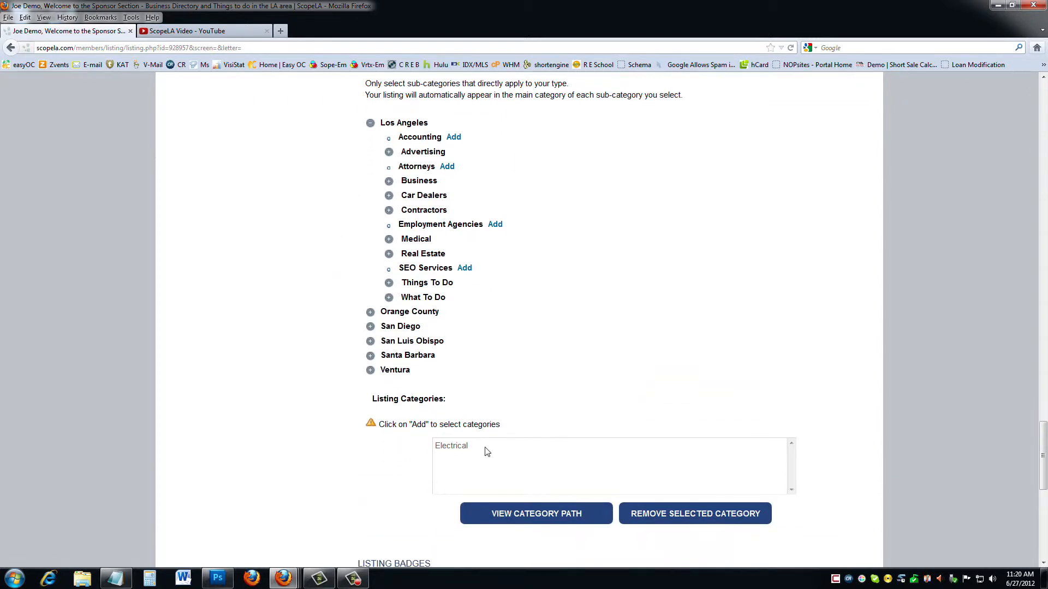
click(414, 211)
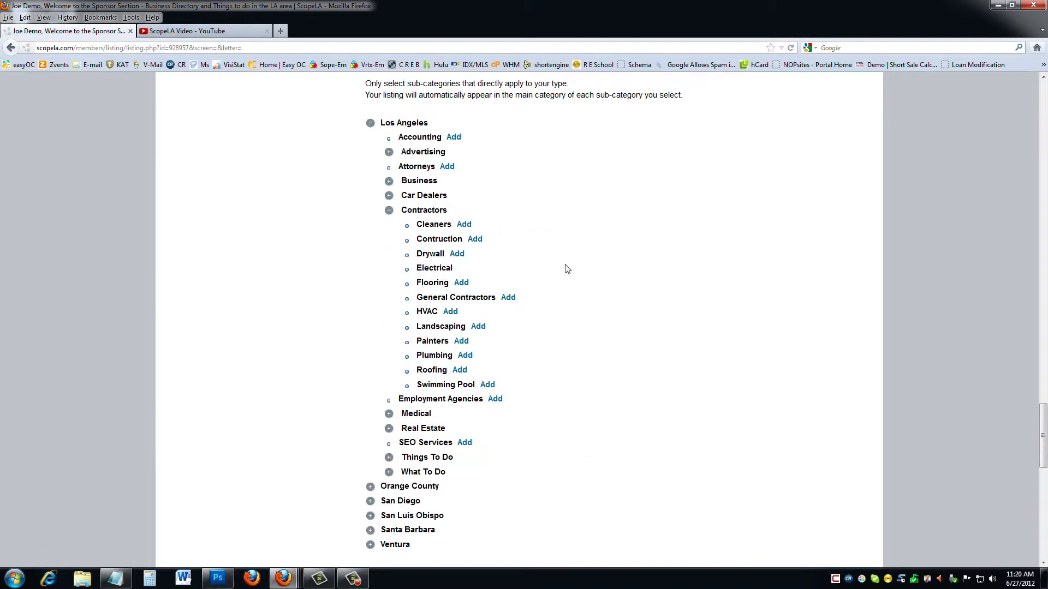
click(457, 254)
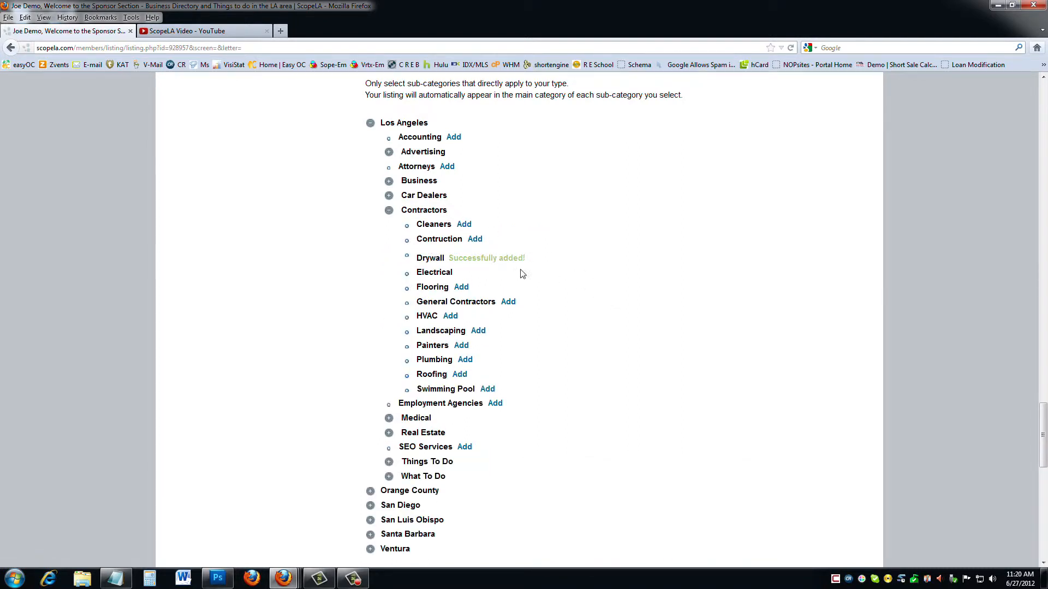
scroll(546, 281, down, 8)
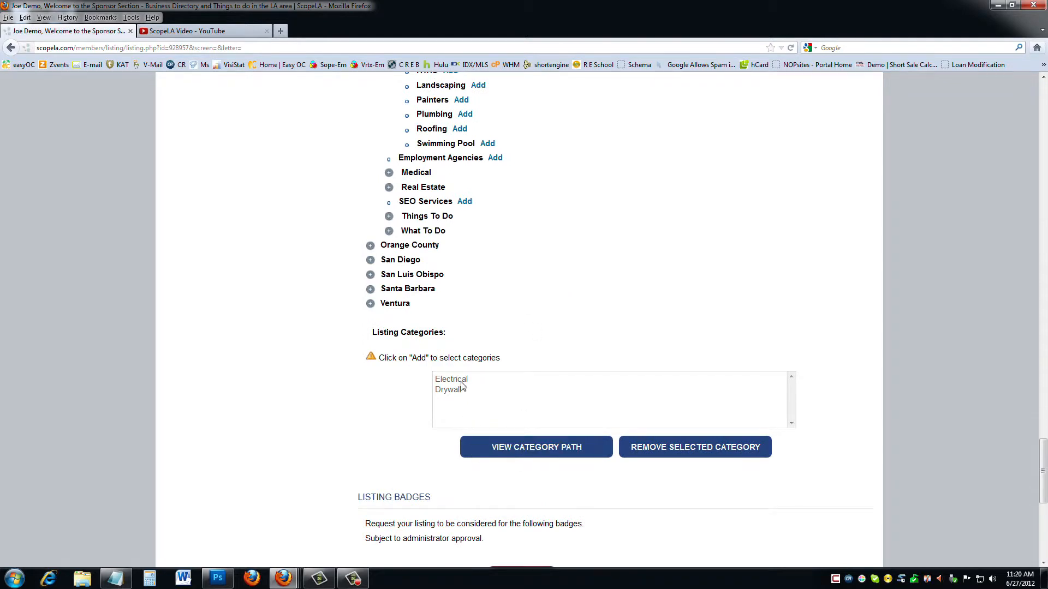
click(463, 382)
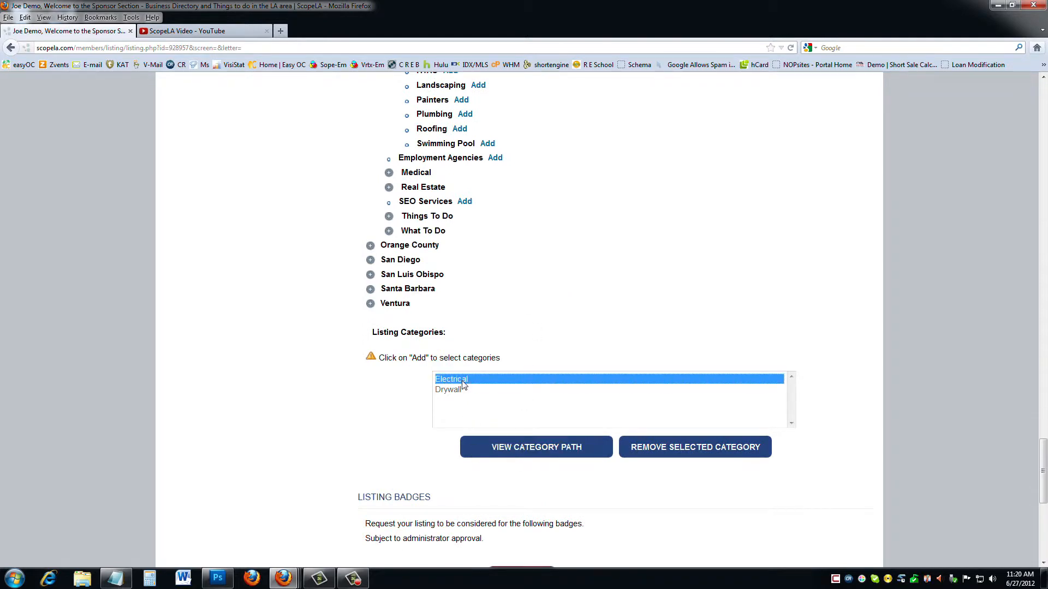
click(685, 445)
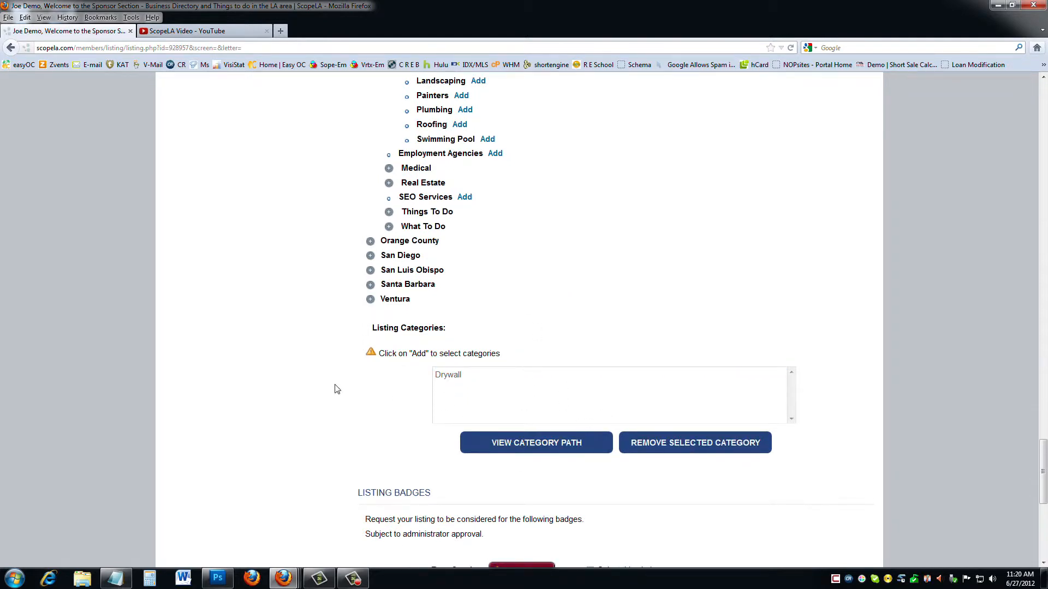
scroll(336, 388, down, 8)
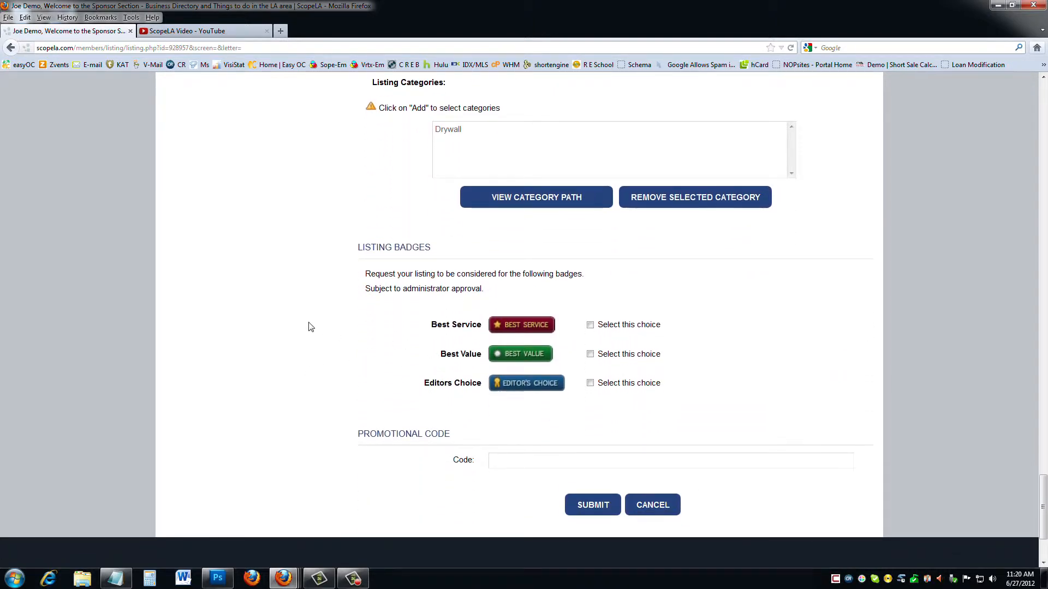
Request the Best Value badge as well and submit the updated listing.
click(590, 354)
scroll(352, 389, down, 2)
scroll(352, 389, down, 2)
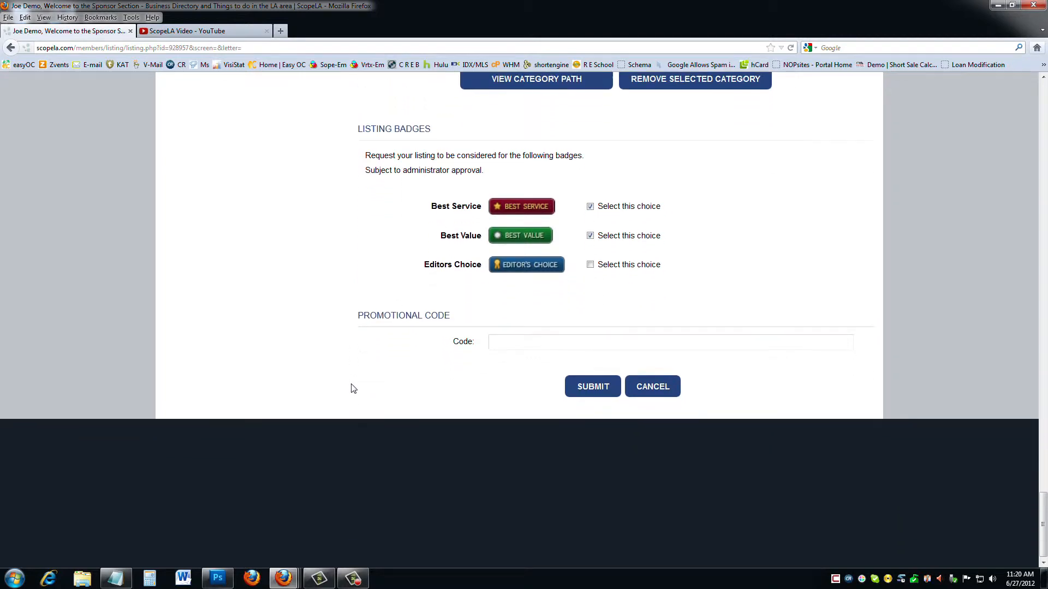
click(583, 384)
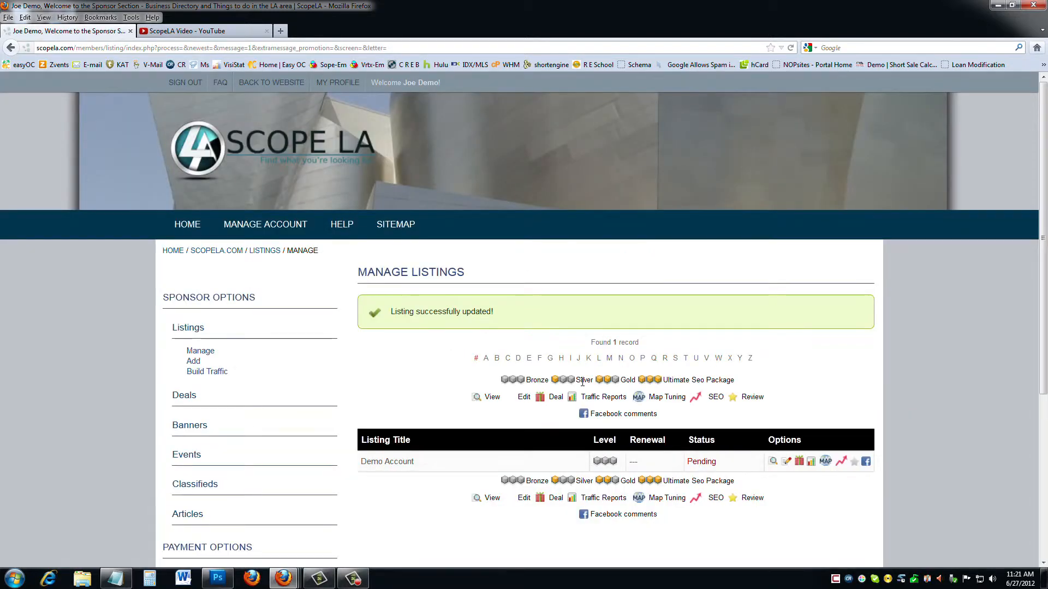
Expand Deals in the Sponsor Options sidebar to show its Manage and Add links.
scroll(587, 389, down, 3)
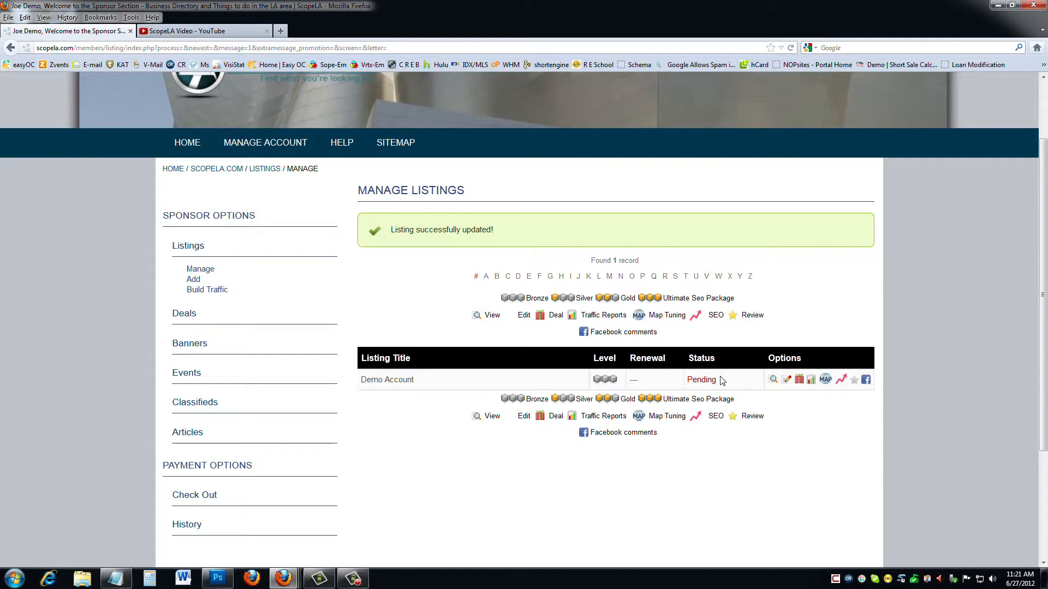
click(197, 313)
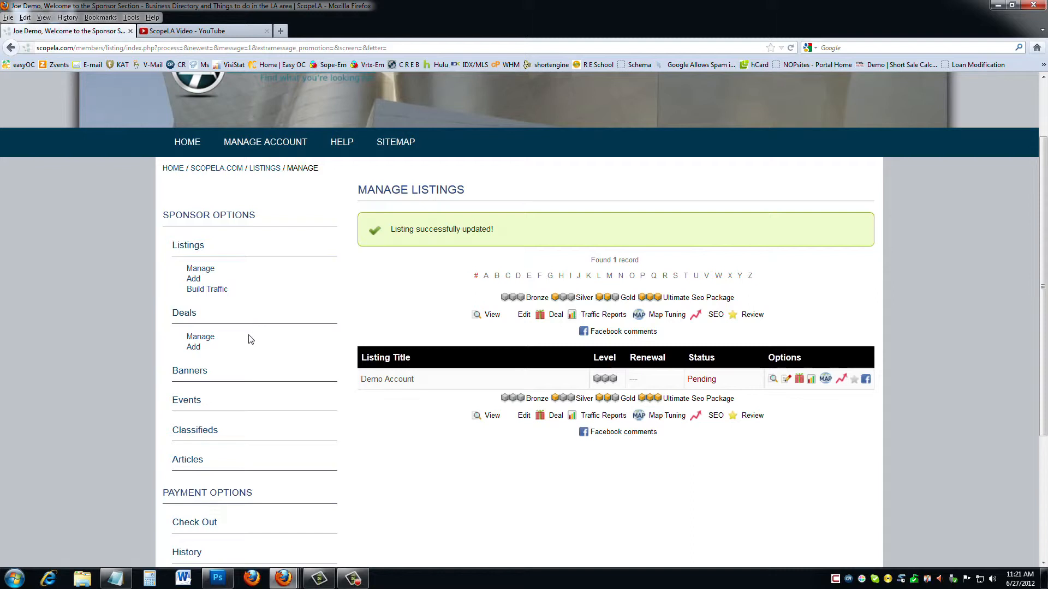
Open a new deal titled 'The Really Good Deal' with summary 'Lets Make a Deal'.
click(195, 347)
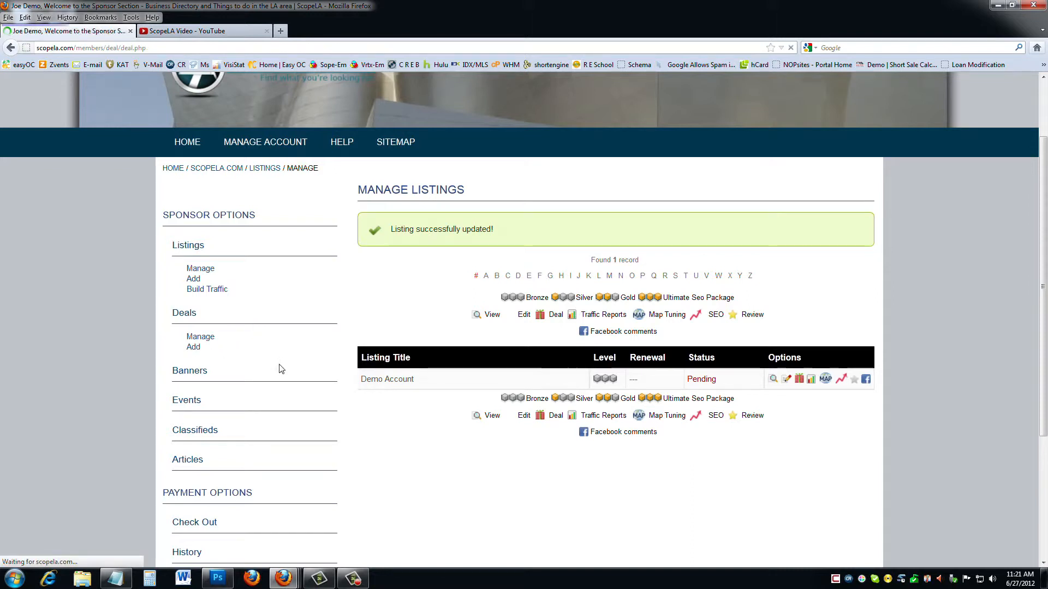
scroll(420, 376, down, 3)
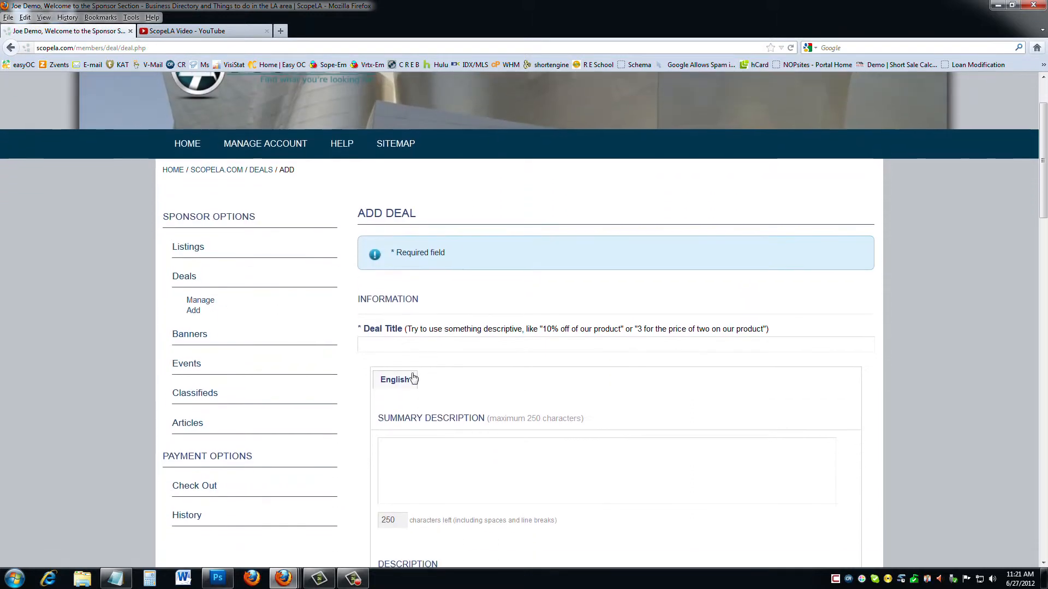
click(375, 350)
text(Th)
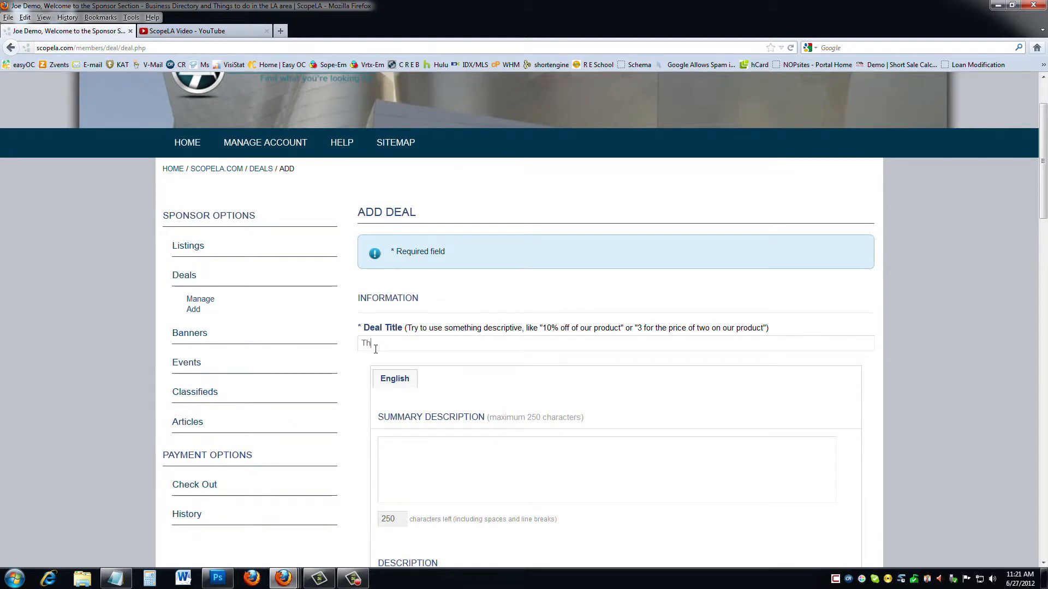
text(e Really Good Deal)
scroll(376, 349, down, 3)
click(421, 362)
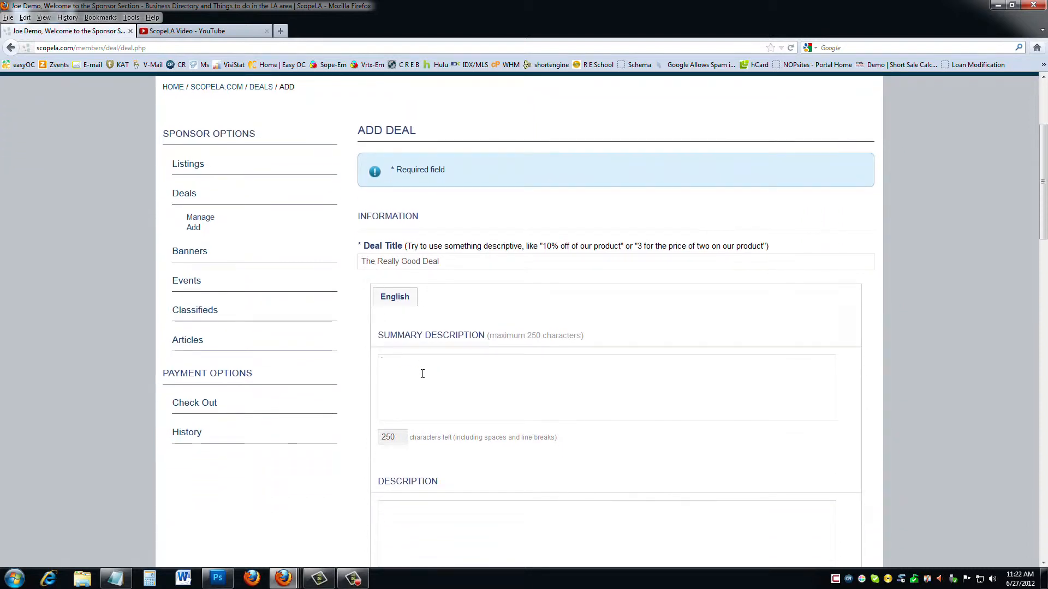
text(Lets Make a Deal)
Enter the deal description 'Long Description to Sell'.
scroll(425, 373, down, 1)
scroll(426, 374, down, 2)
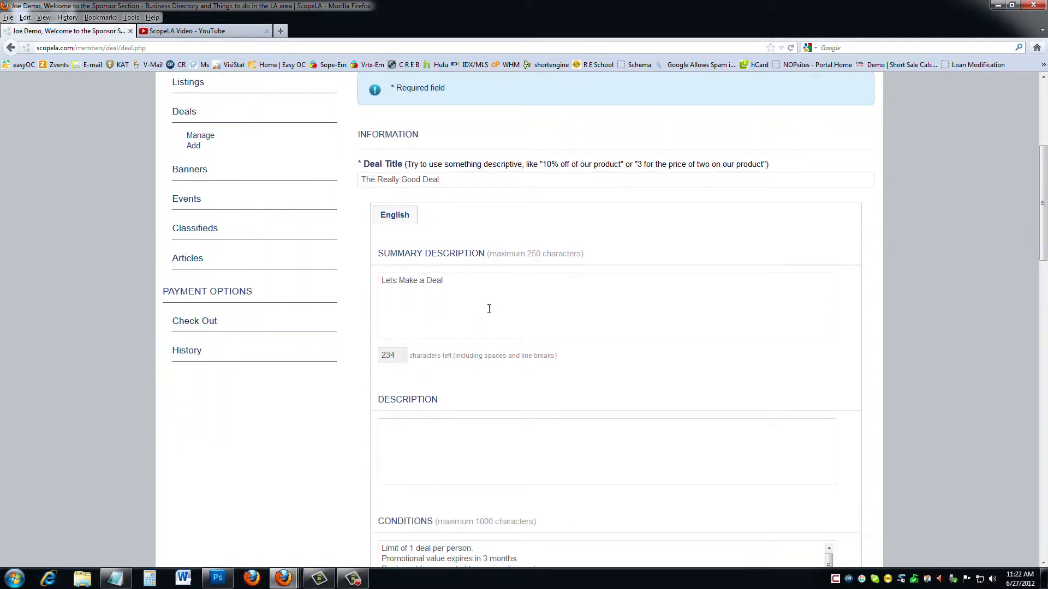
scroll(428, 342, down, 3)
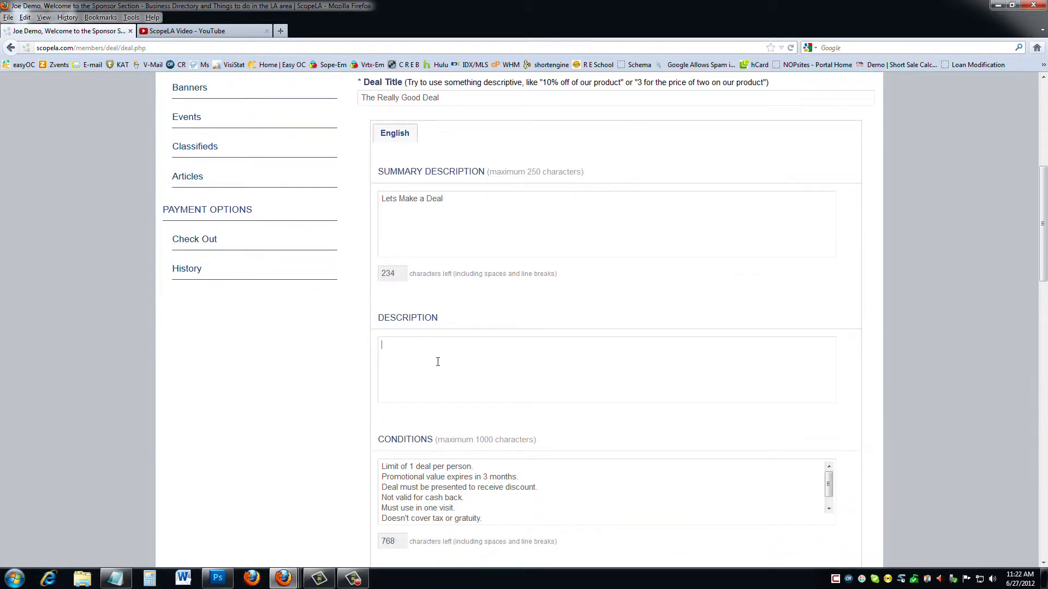
text(Long Descripttion to Sell)
scroll(438, 362, down, 5)
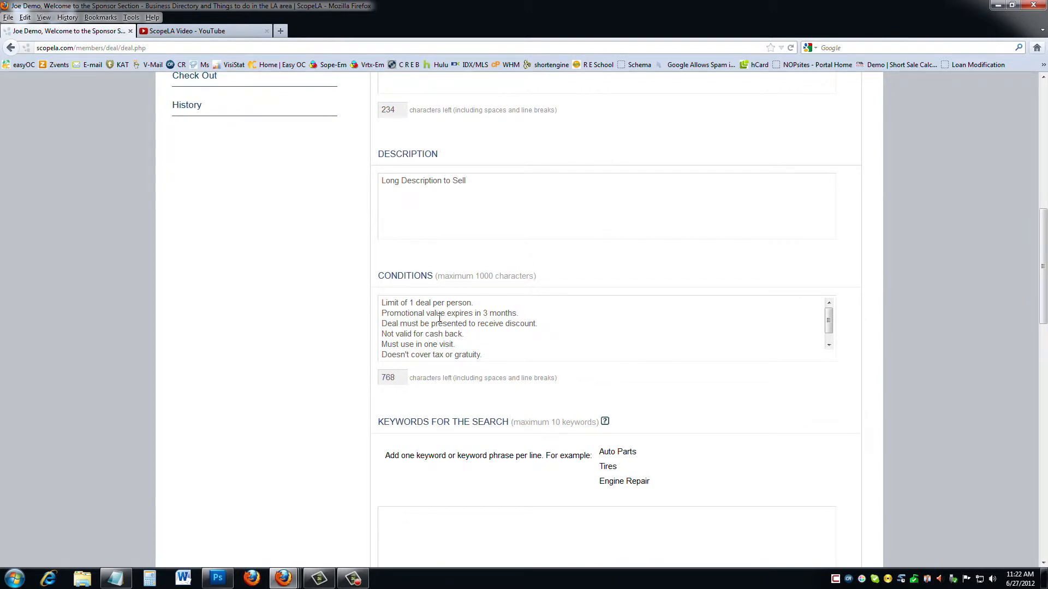
Change the deal limit to 10 and add search keywords 'really good deal at demo accounts'.
scroll(441, 318, down, 1)
scroll(439, 318, up, 1)
text(0)
scroll(444, 322, down, 1)
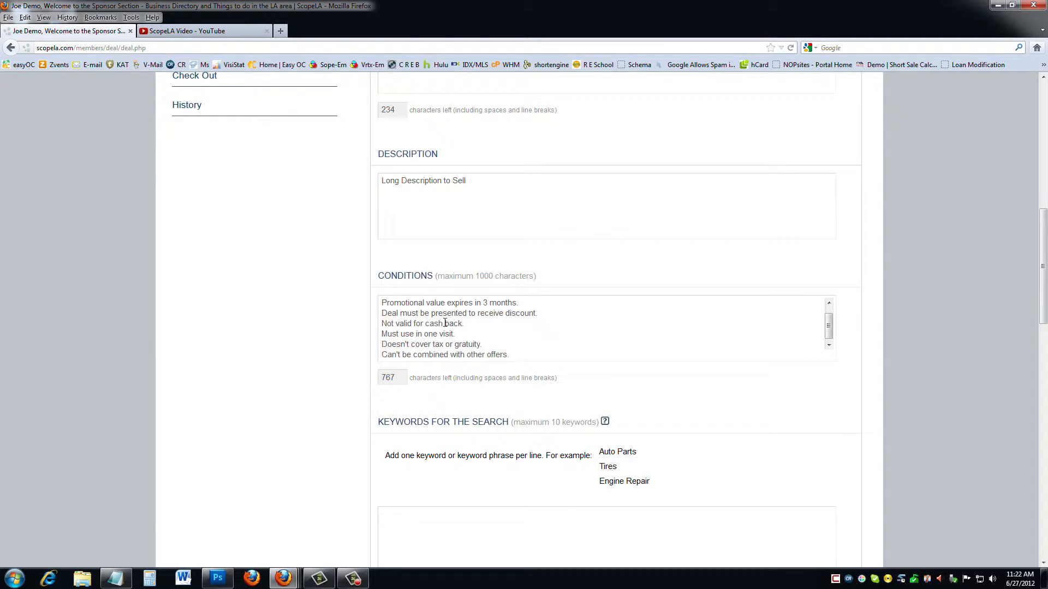
scroll(339, 359, down, 4)
scroll(340, 359, down, 3)
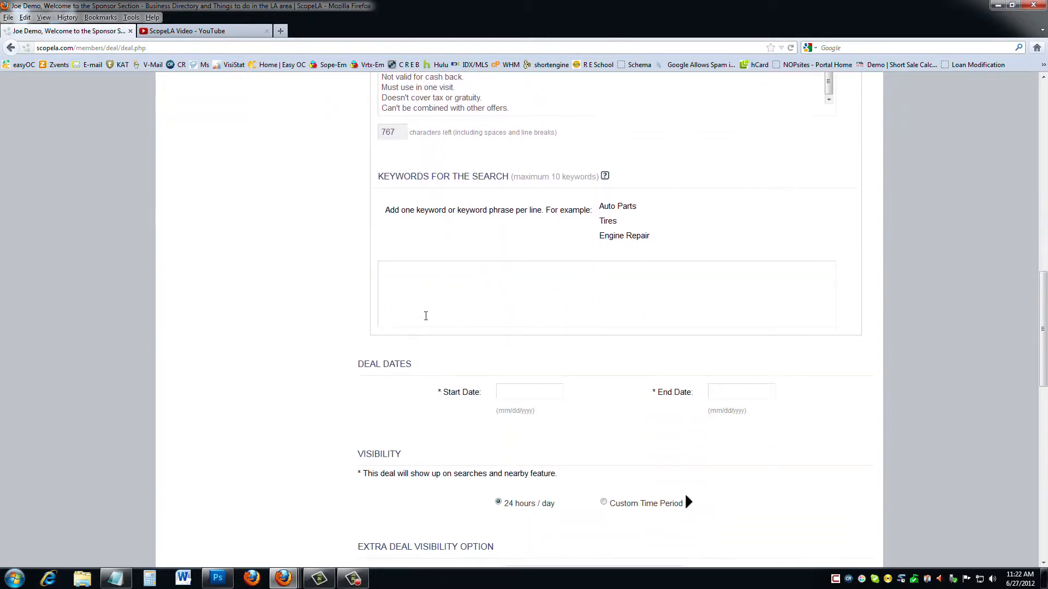
text(deal)
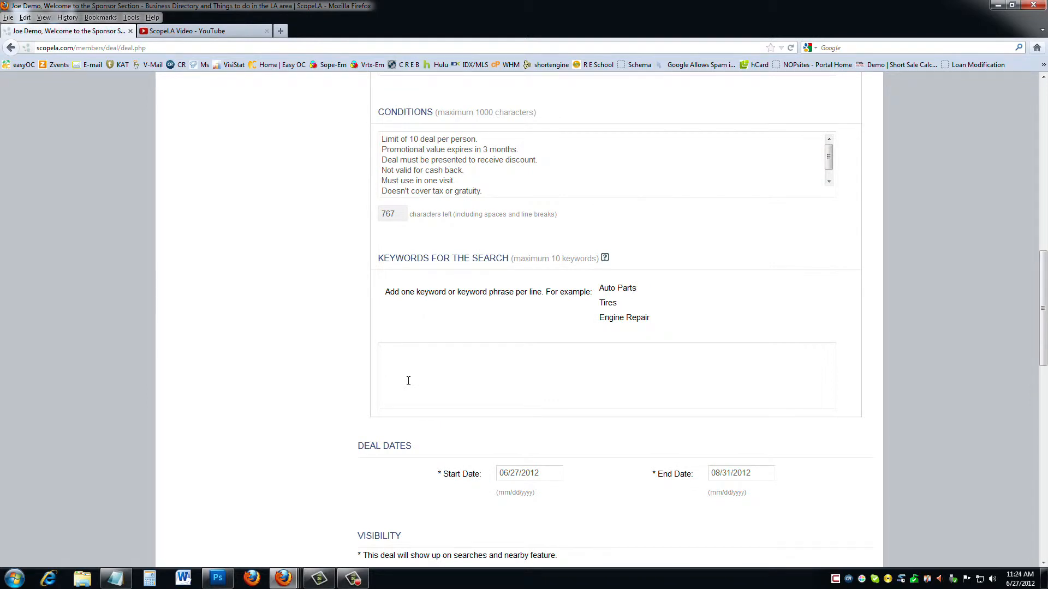
text(really good deal at demo accounts)
Keep June 27 as the start date and pick September 30, 2012 as the end date.
scroll(360, 377, down, 5)
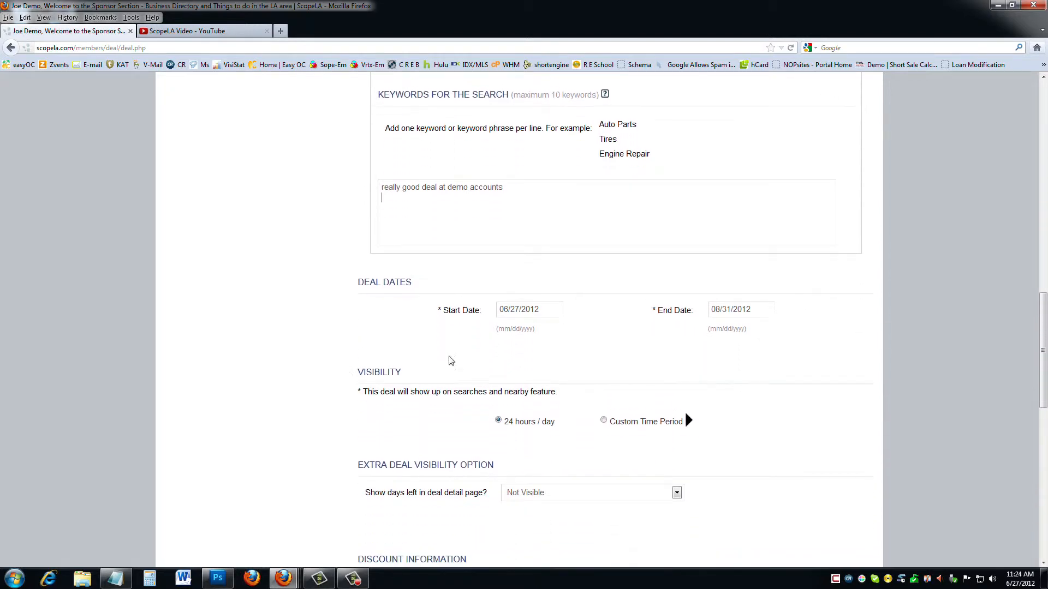
click(532, 311)
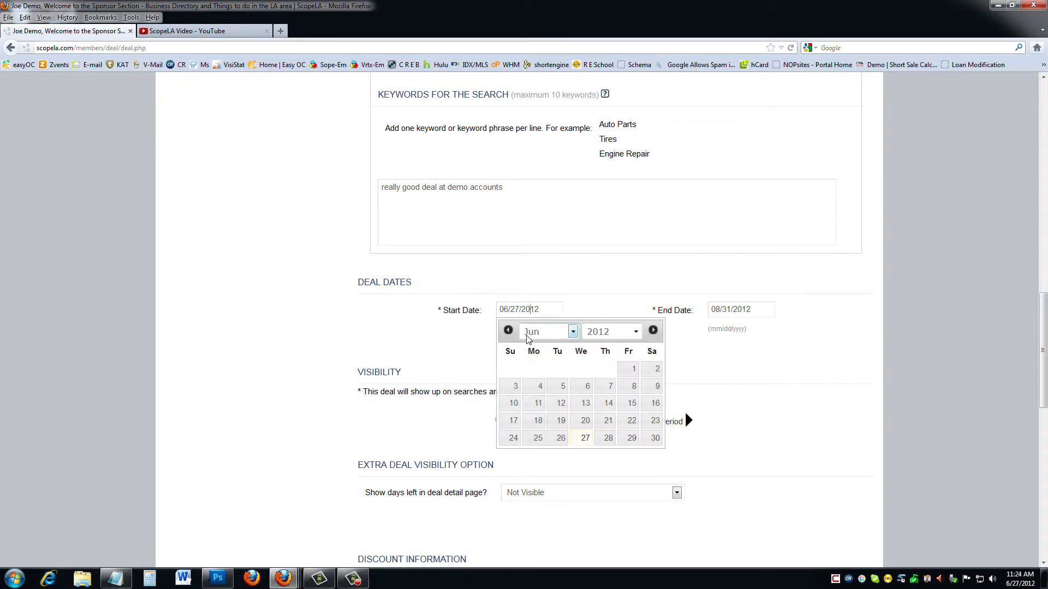
click(588, 437)
click(733, 309)
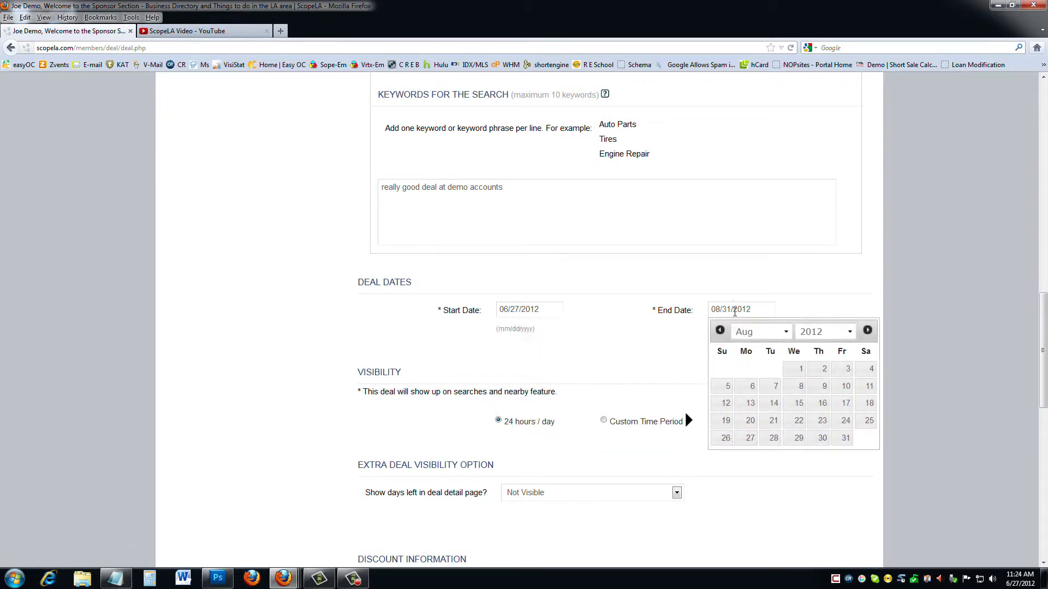
click(772, 329)
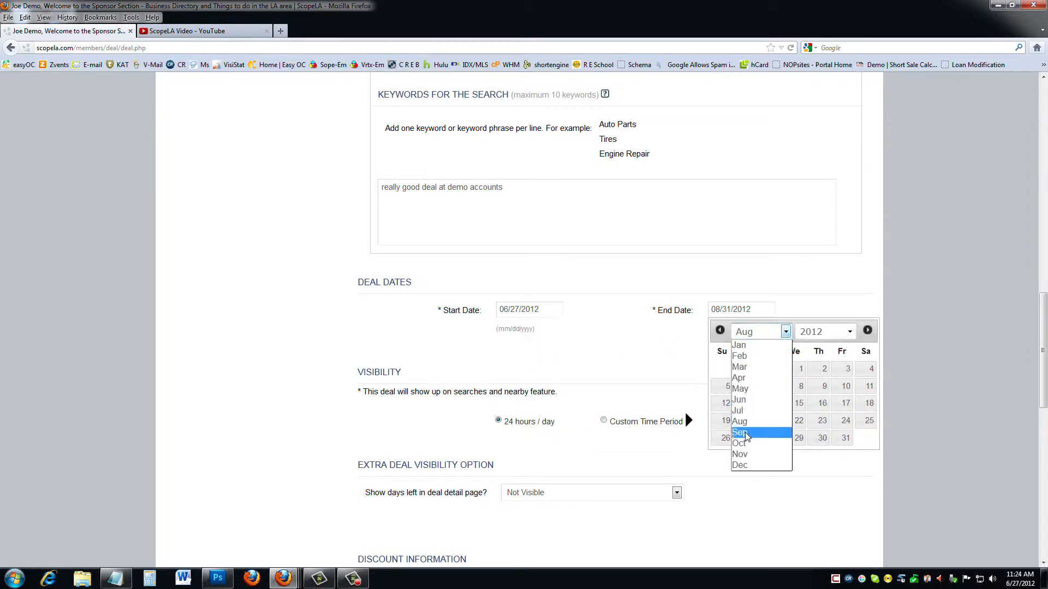
click(787, 430)
click(845, 332)
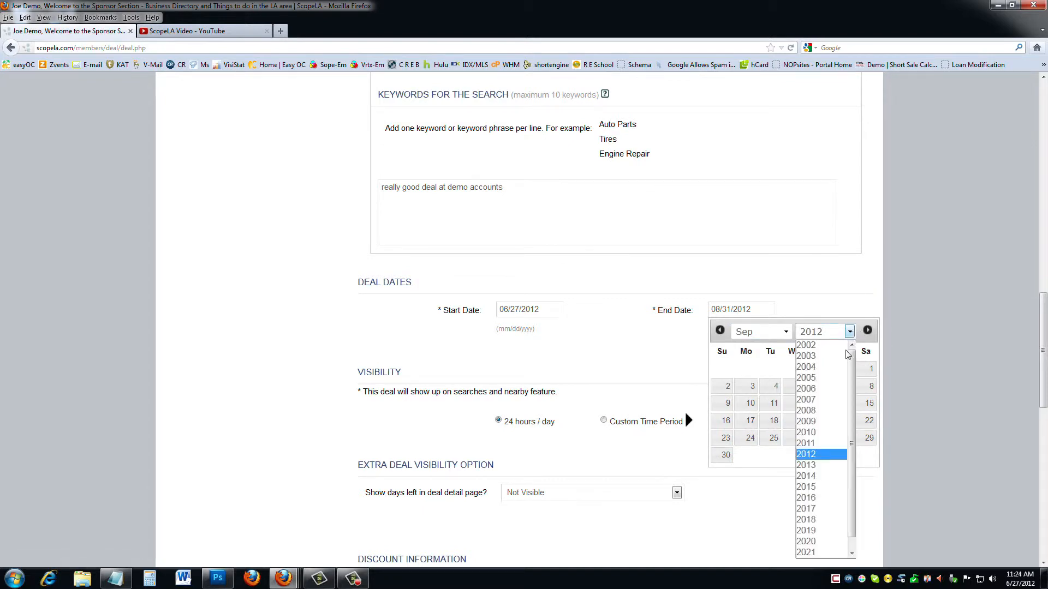
click(827, 334)
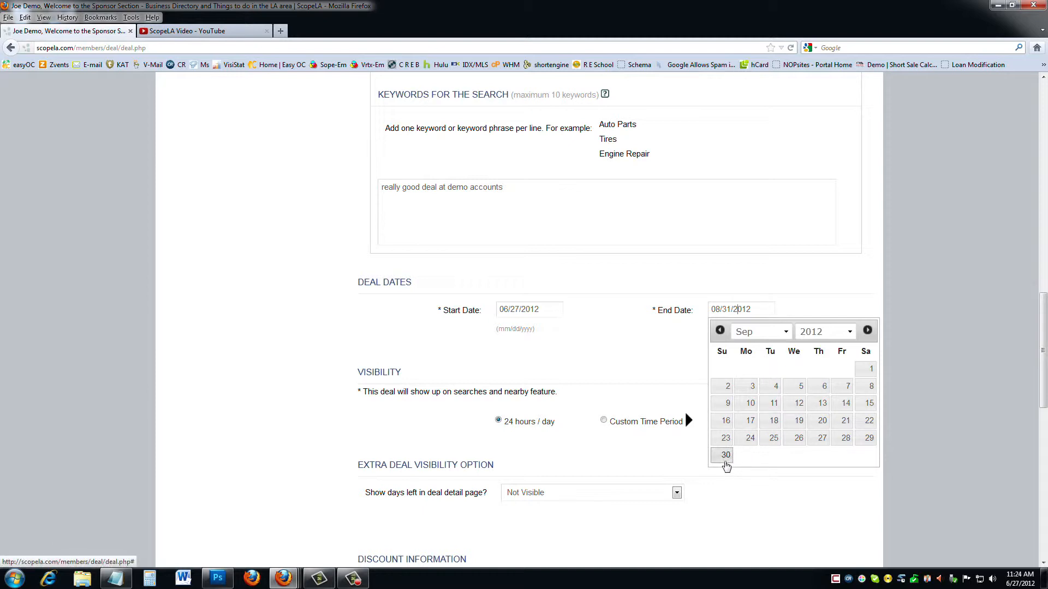
click(726, 456)
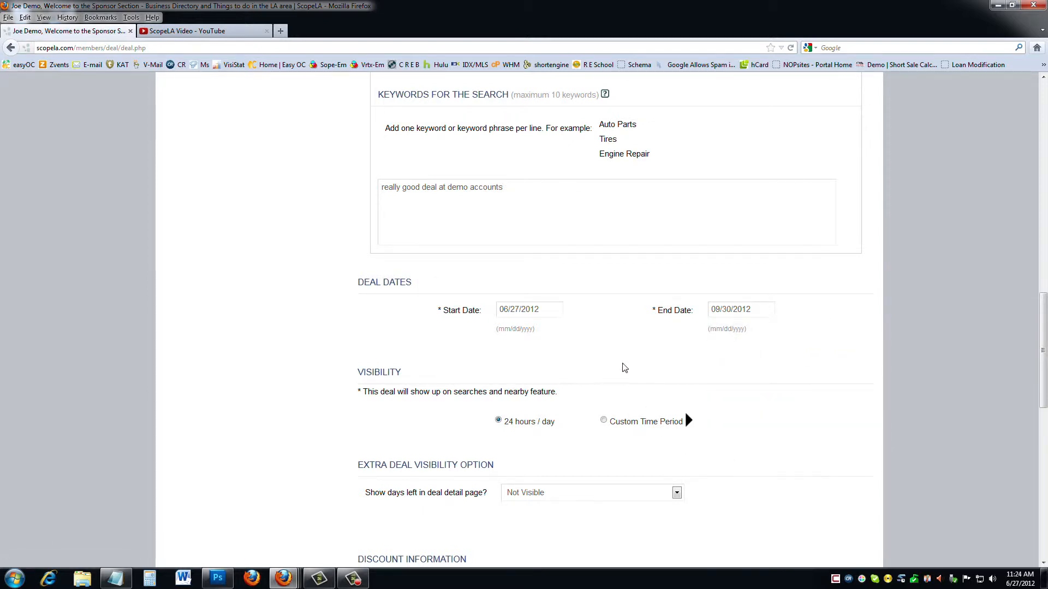
scroll(624, 368, down, 3)
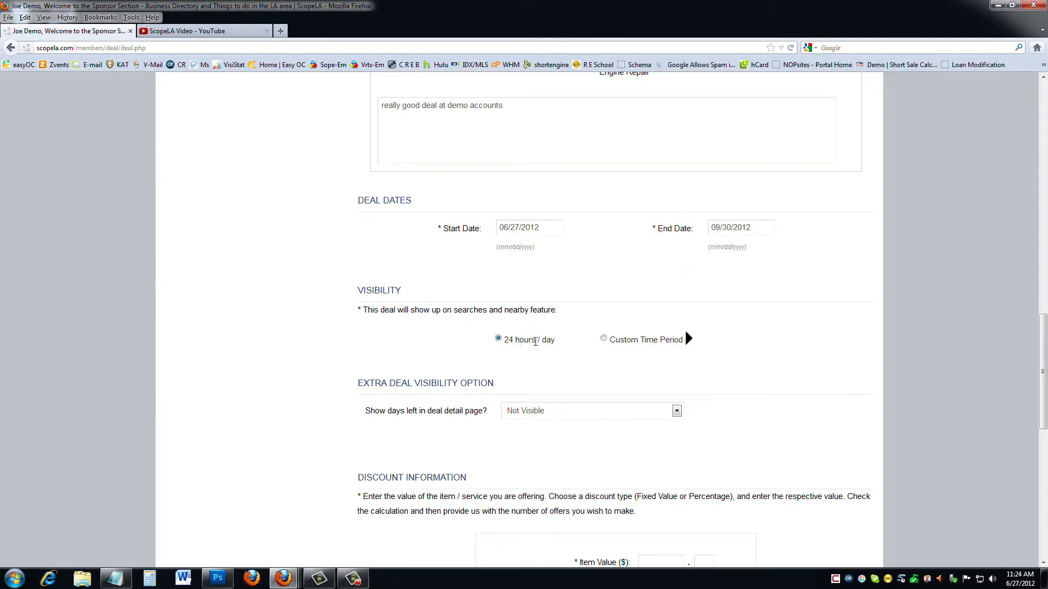
click(614, 340)
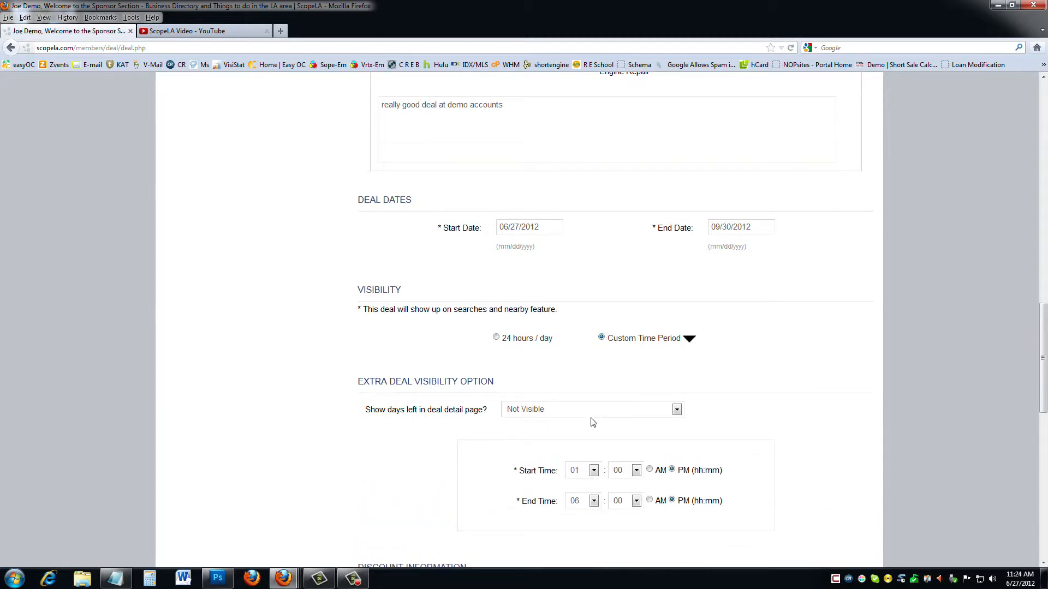
scroll(592, 422, down, 5)
scroll(593, 423, down, 1)
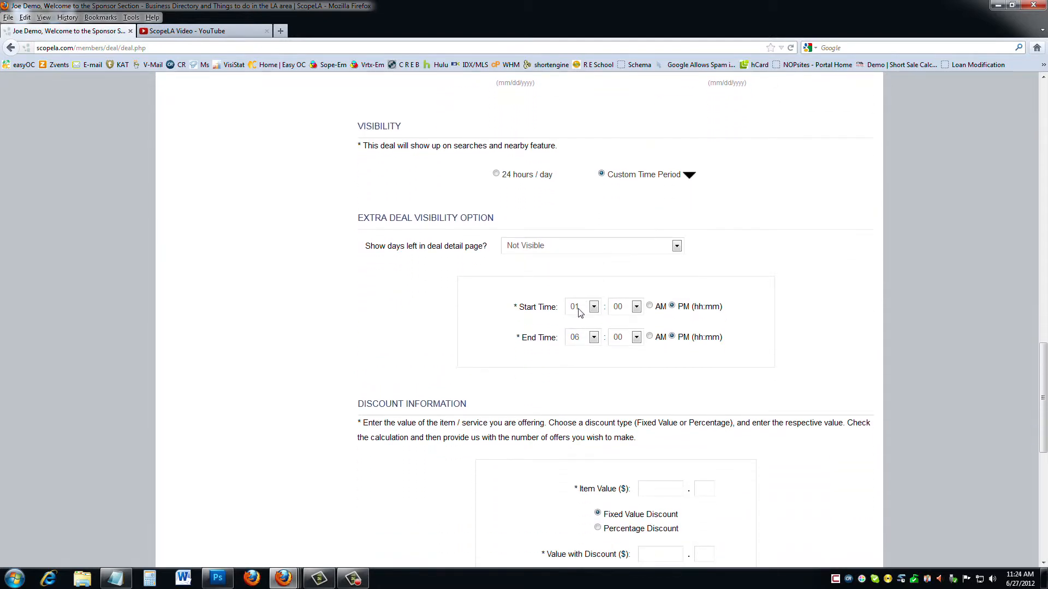
click(496, 175)
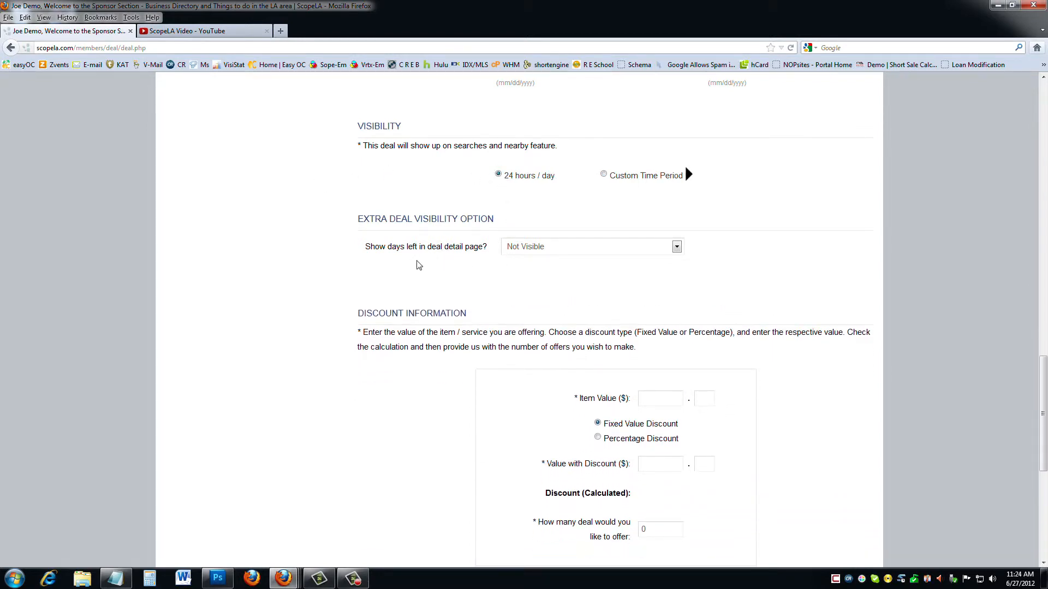
click(535, 250)
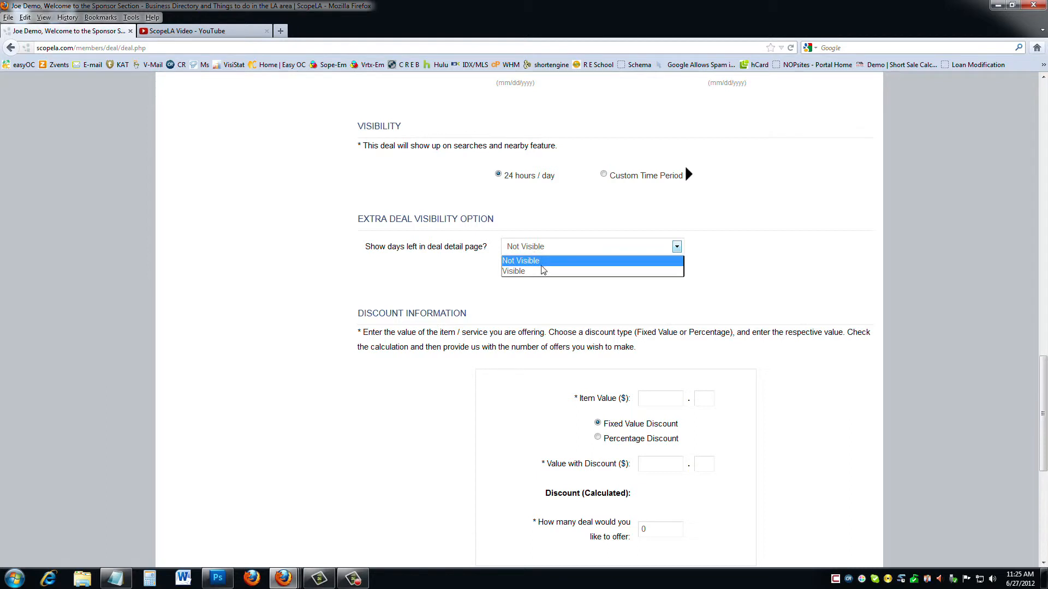
click(547, 268)
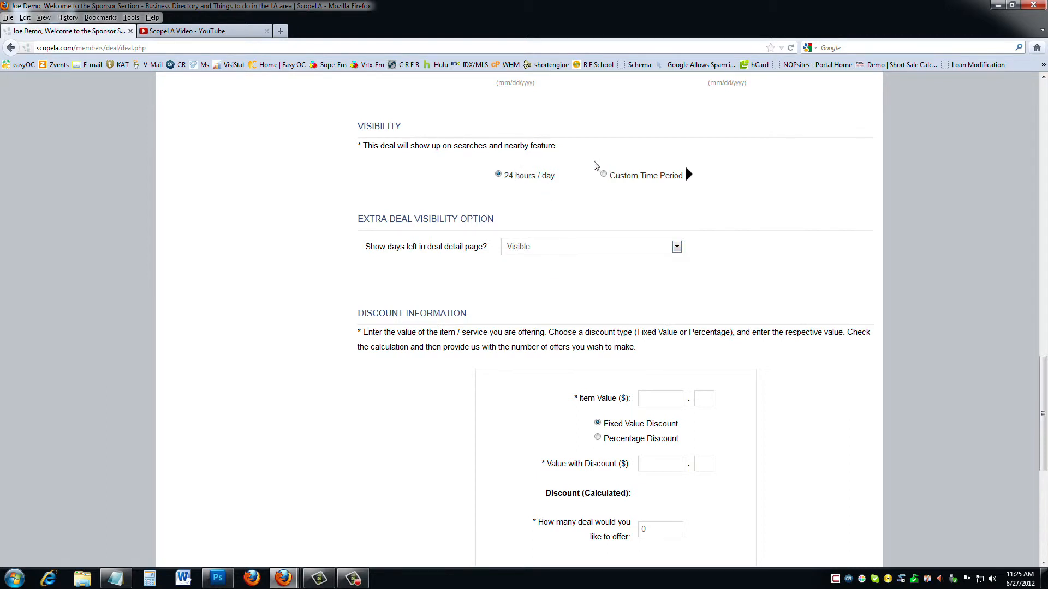
scroll(529, 150, up, 3)
scroll(529, 150, up, 3)
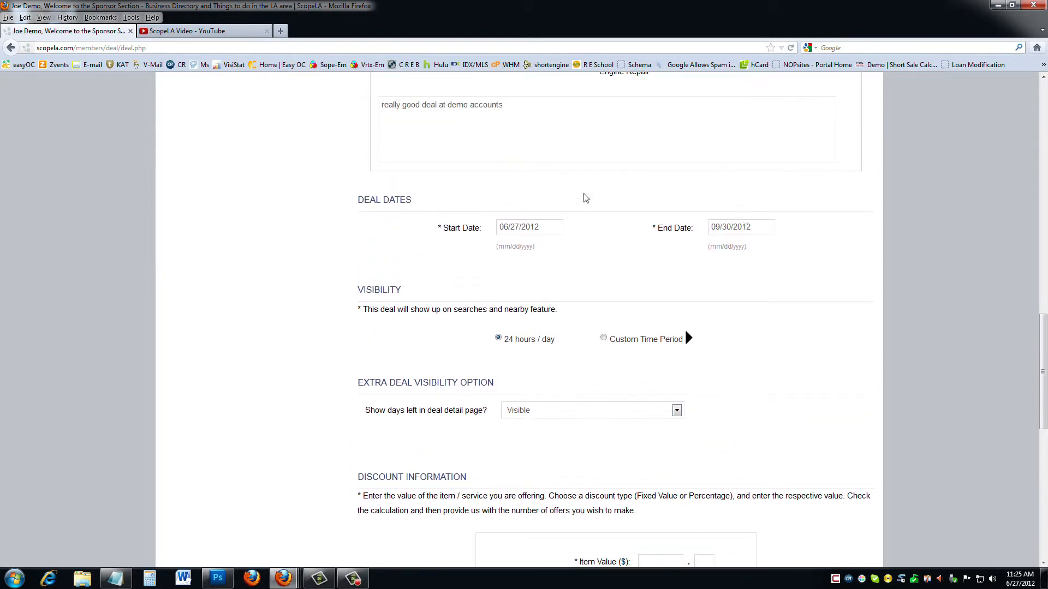
scroll(300, 318, down, 6)
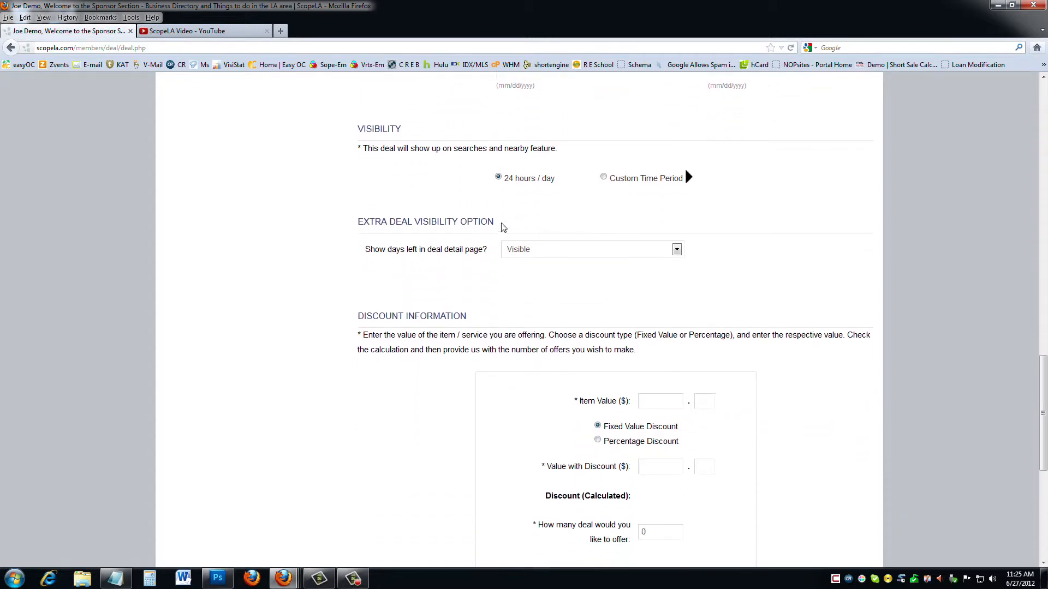
click(522, 246)
scroll(335, 281, down, 5)
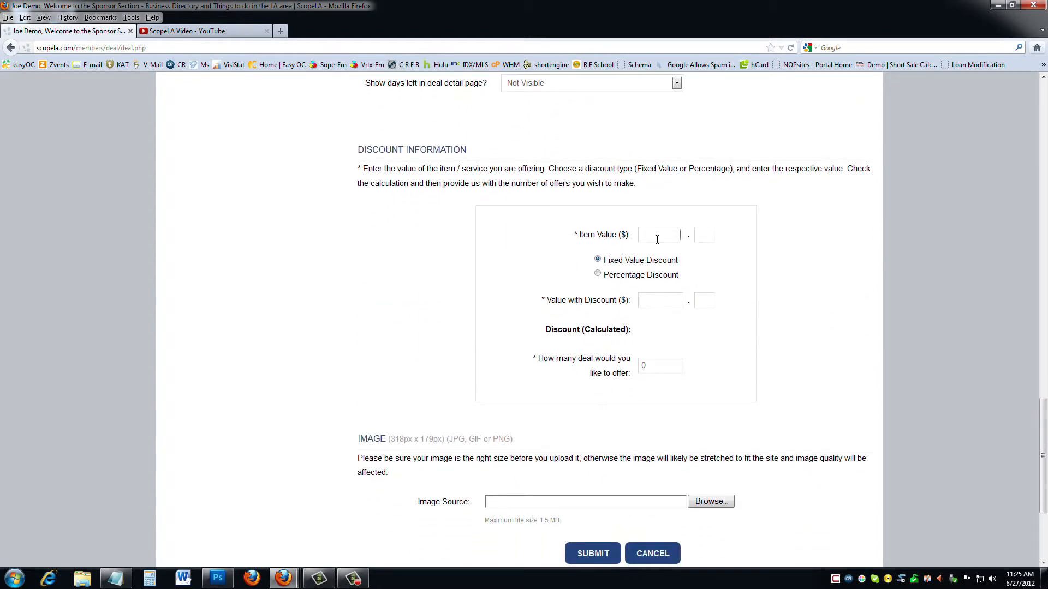
Enter Item Value $10.00 and Value with Discount $2.50, with 25 deals offered.
text(10)
click(711, 235)
text(00)
click(730, 220)
text(2)
click(707, 304)
text(5)
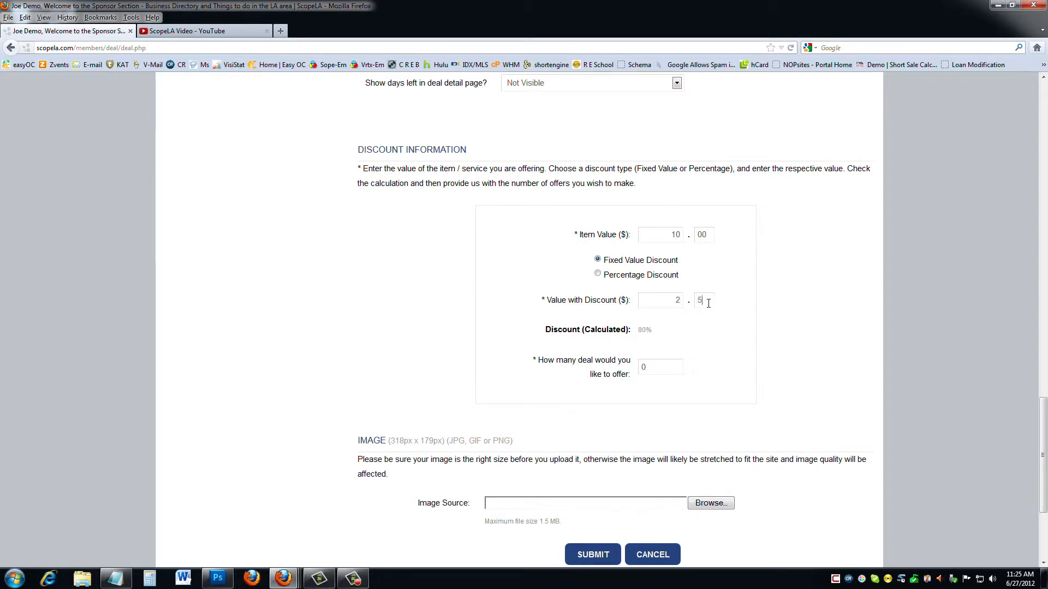
text(0)
scroll(546, 377, down, 3)
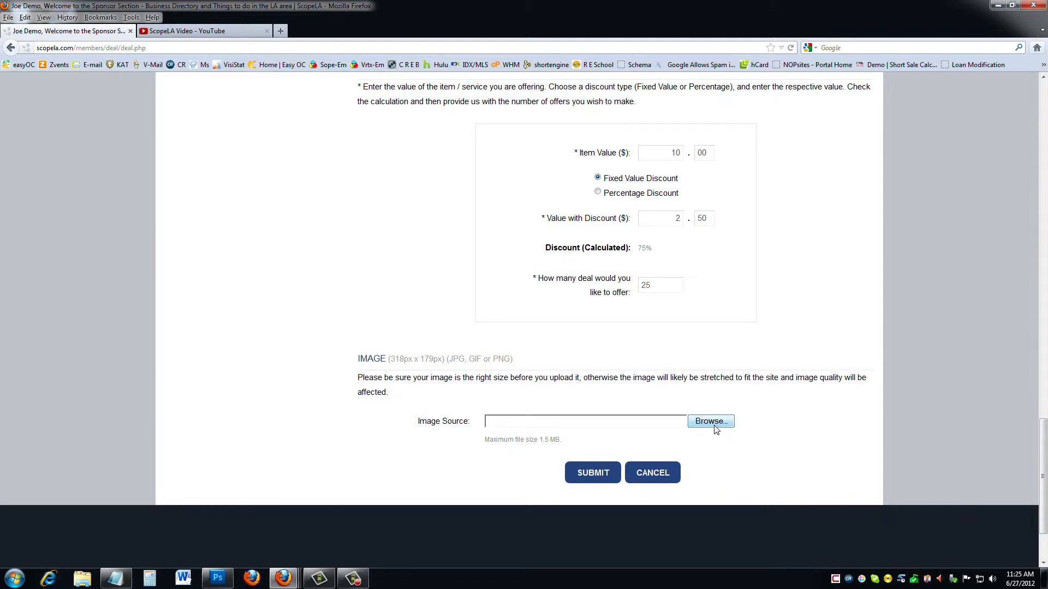
Upload the letsmakeadeal logo, crop it to the full logo, and submit the deal.
click(711, 422)
click(410, 204)
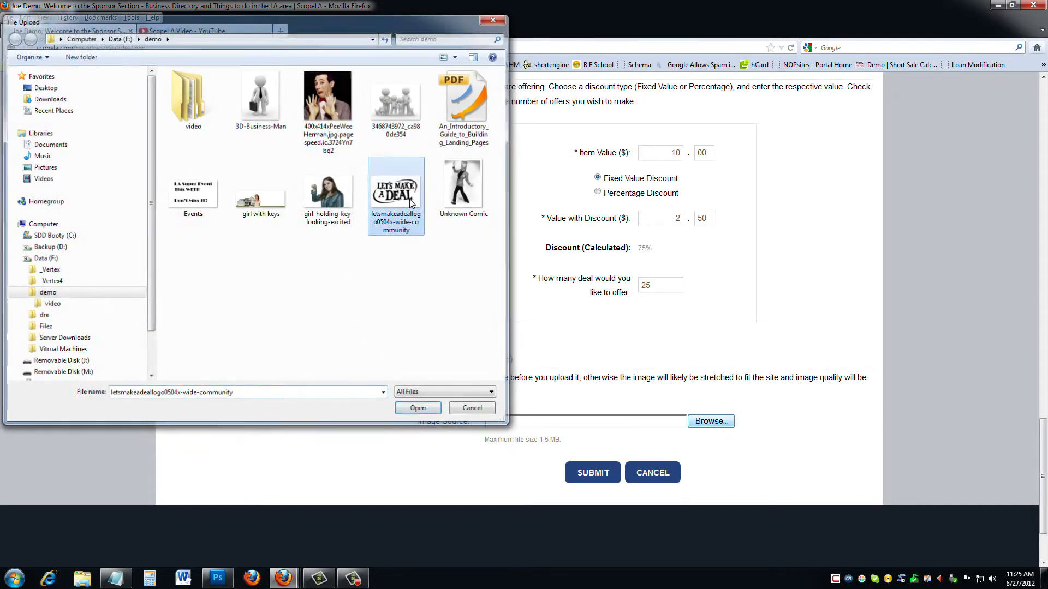
double_click(411, 203)
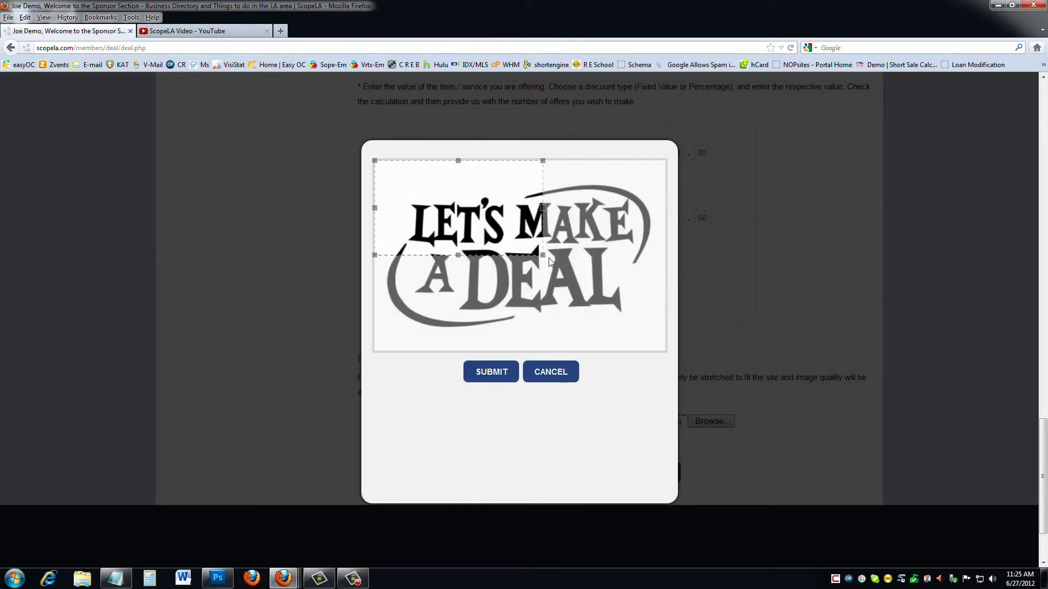
drag(543, 255, 674, 354)
drag(587, 292, 589, 309)
click(485, 375)
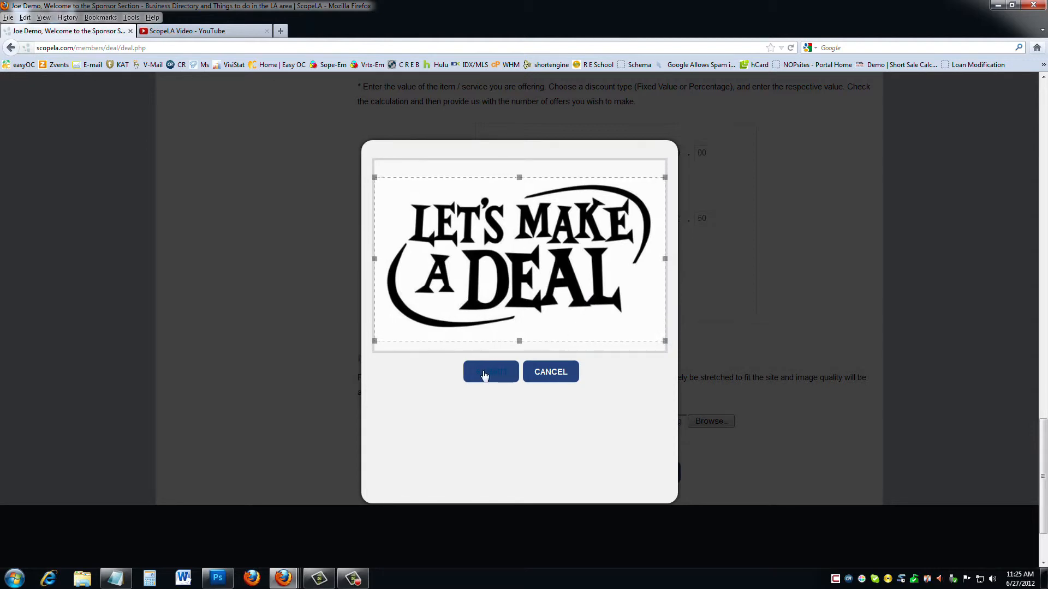
click(591, 473)
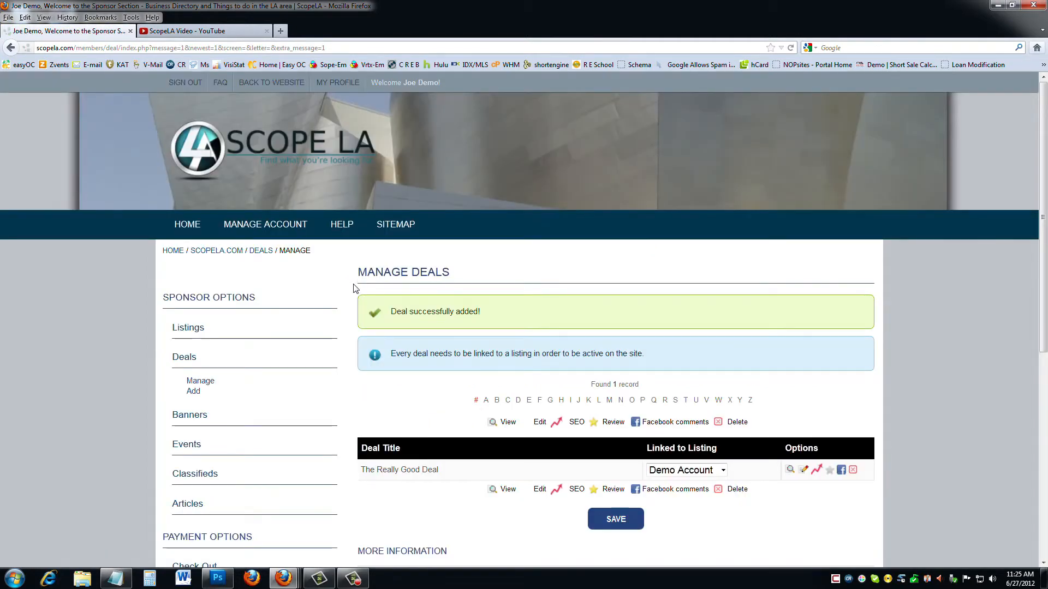
Expand Banners in Sponsor Options and choose its Add link.
scroll(355, 288, down, 3)
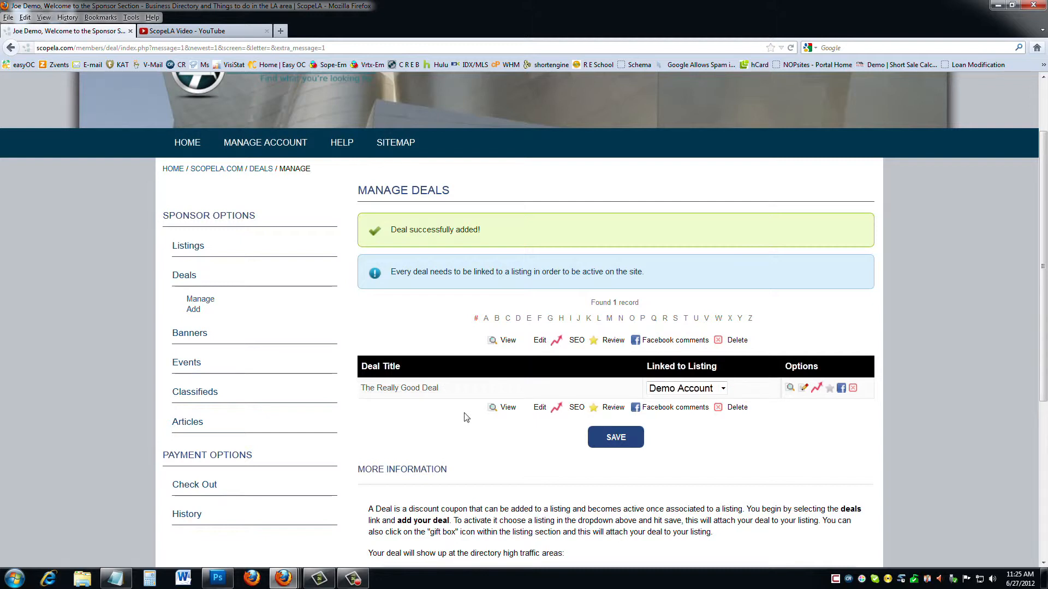
click(199, 335)
scroll(284, 324, down, 3)
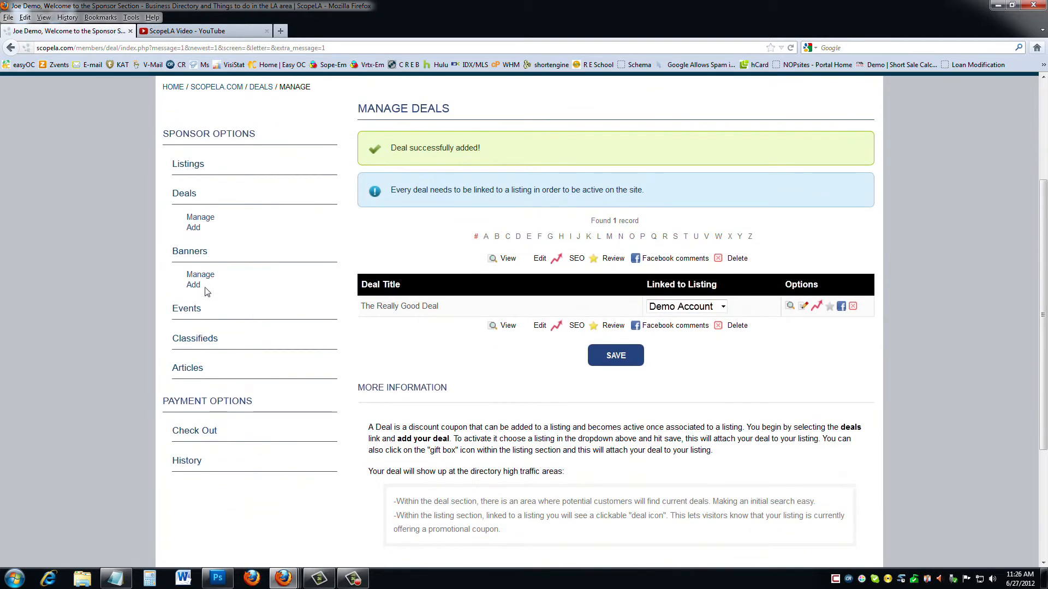
click(197, 288)
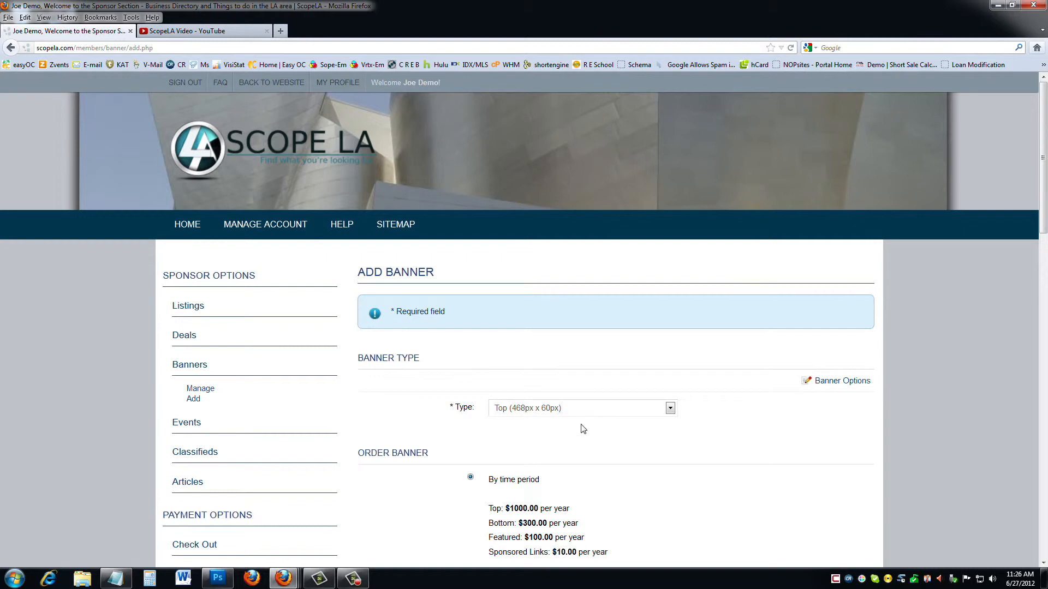
Keep the banner type as Top (468px x 60px), then expand Events in Sponsor Options.
click(671, 407)
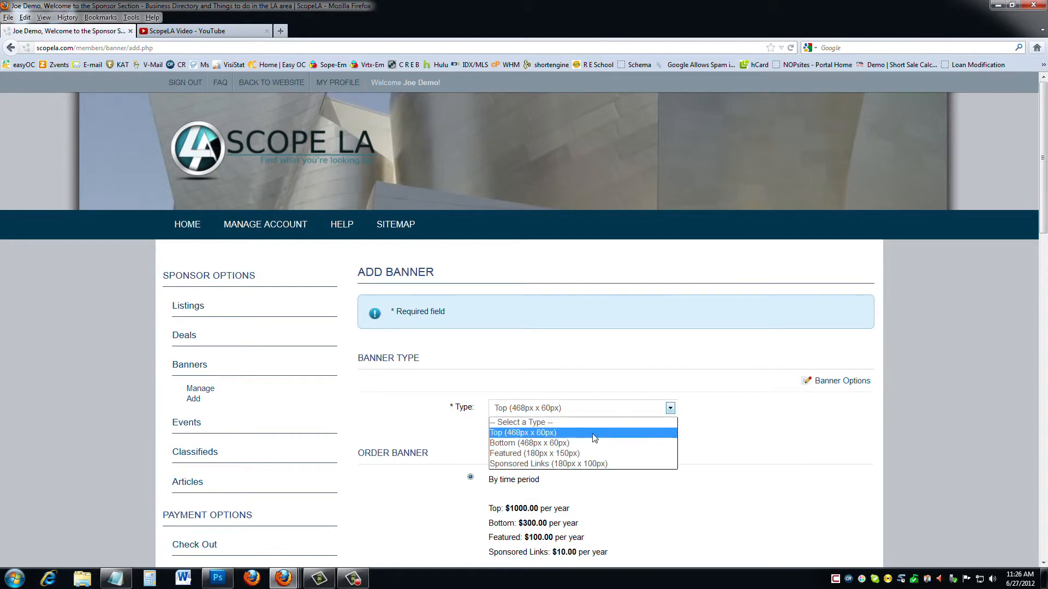
click(594, 437)
scroll(692, 449, down, 8)
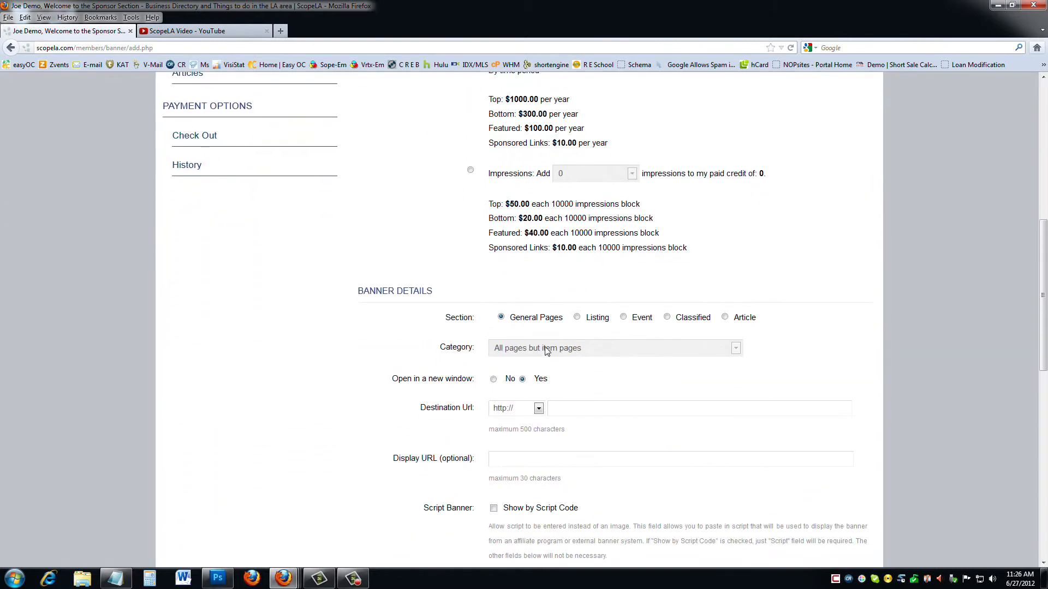
scroll(458, 328, down, 8)
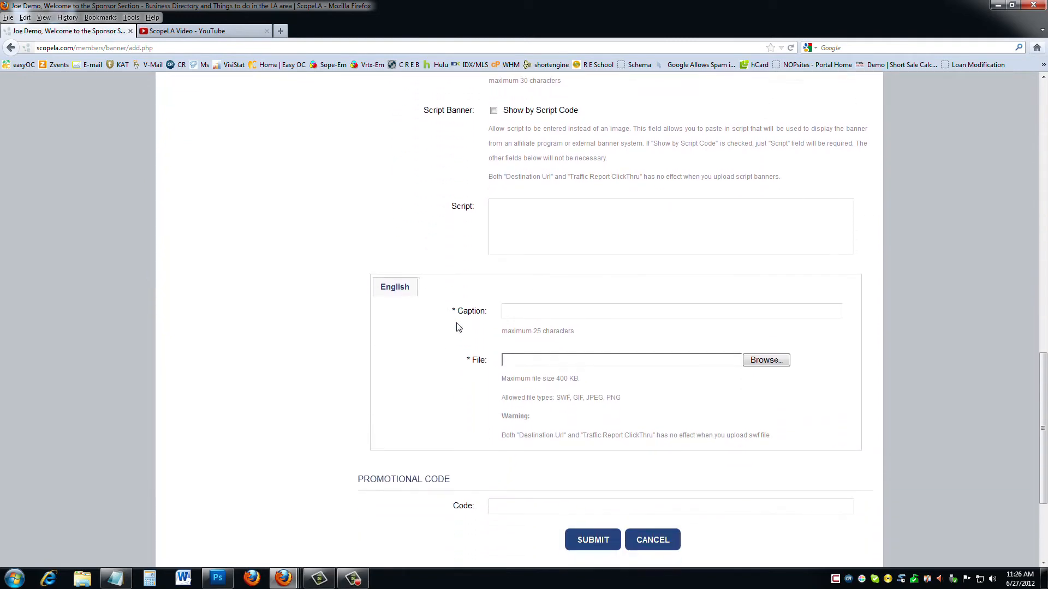
scroll(458, 328, down, 3)
scroll(429, 340, up, 6)
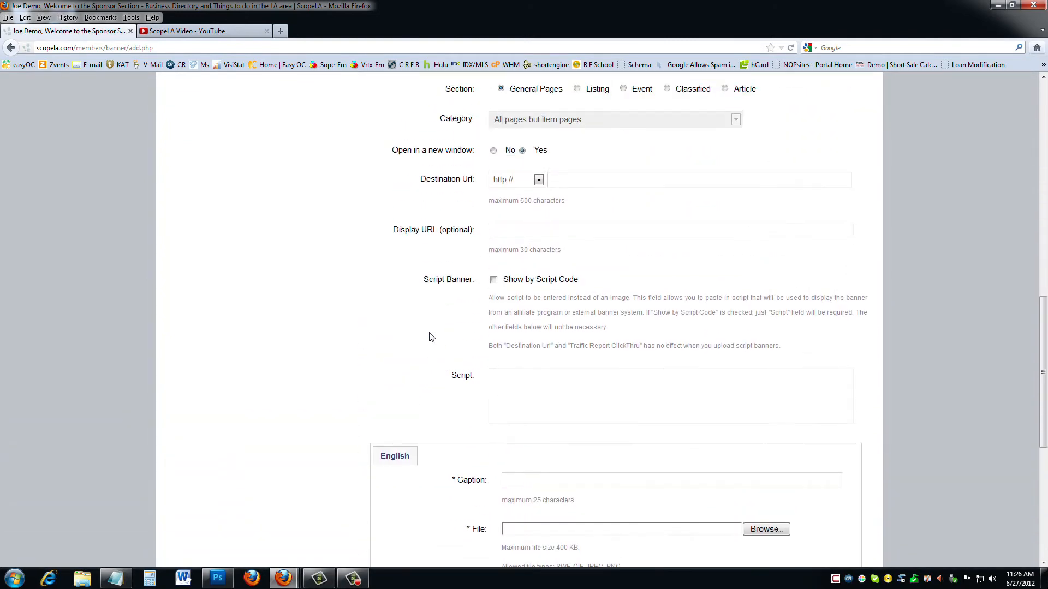
scroll(429, 337, up, 12)
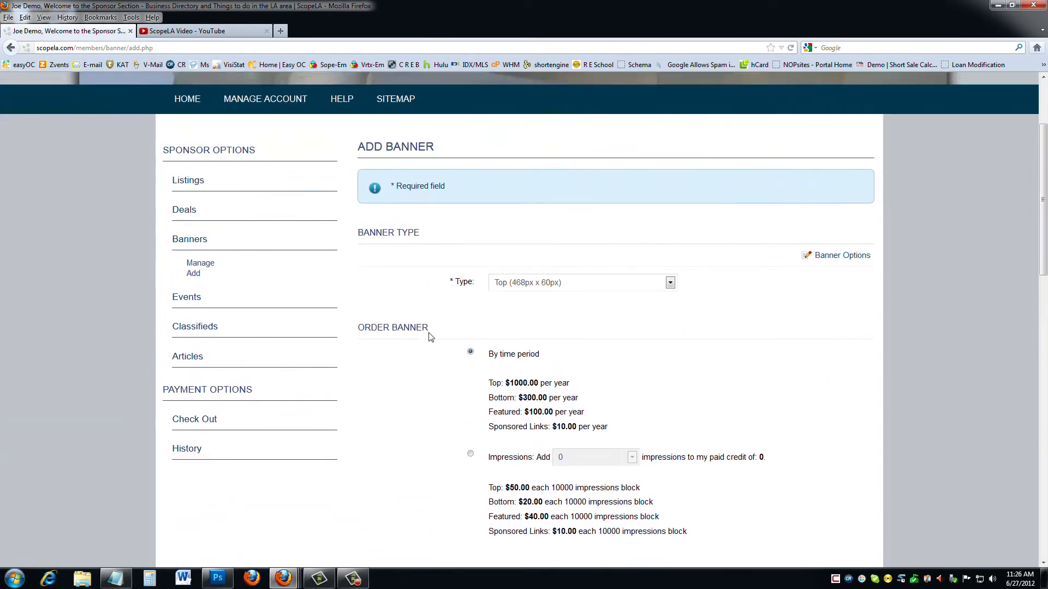
scroll(429, 337, up, 2)
click(187, 359)
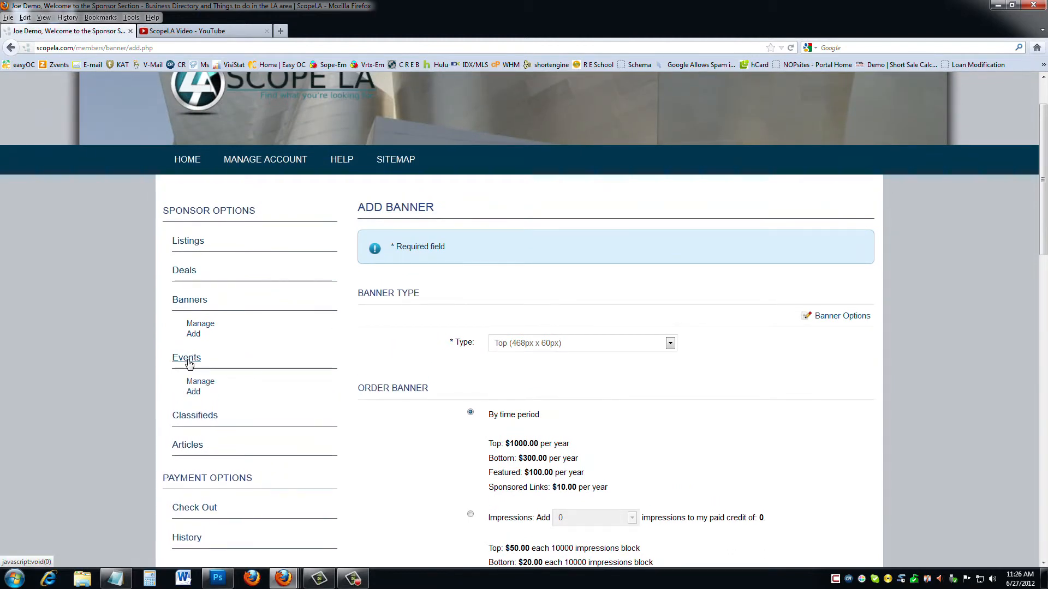
Choose Add under Events and submit the Diamond event level.
click(190, 394)
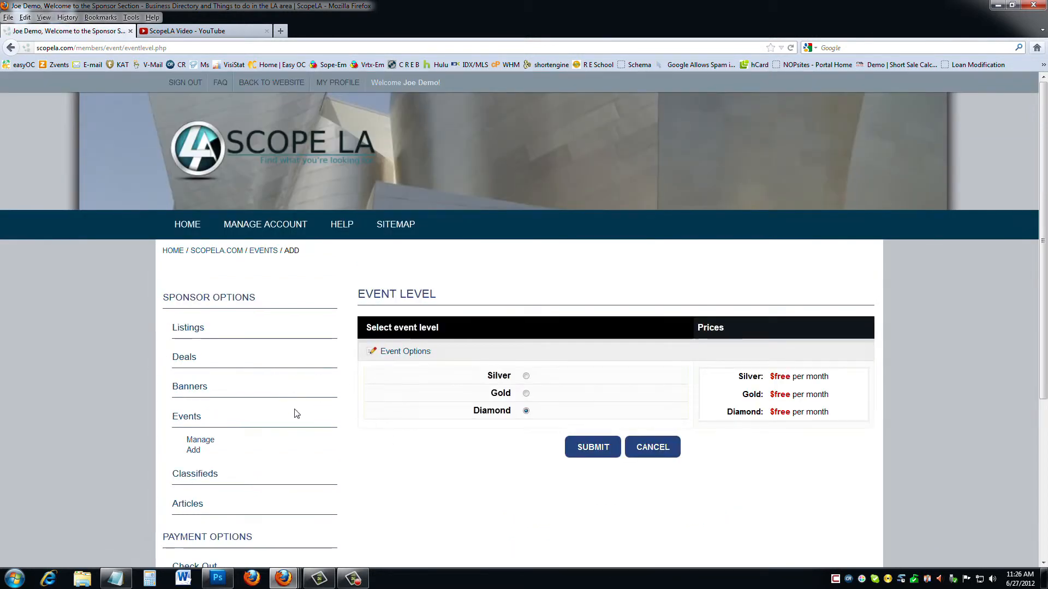
scroll(276, 391, down, 3)
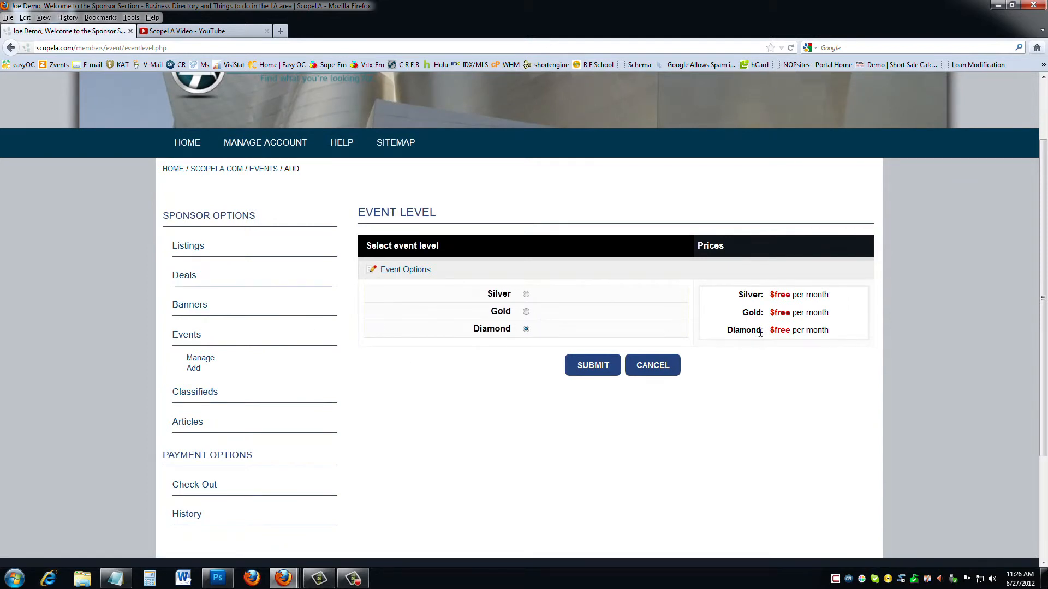
click(616, 362)
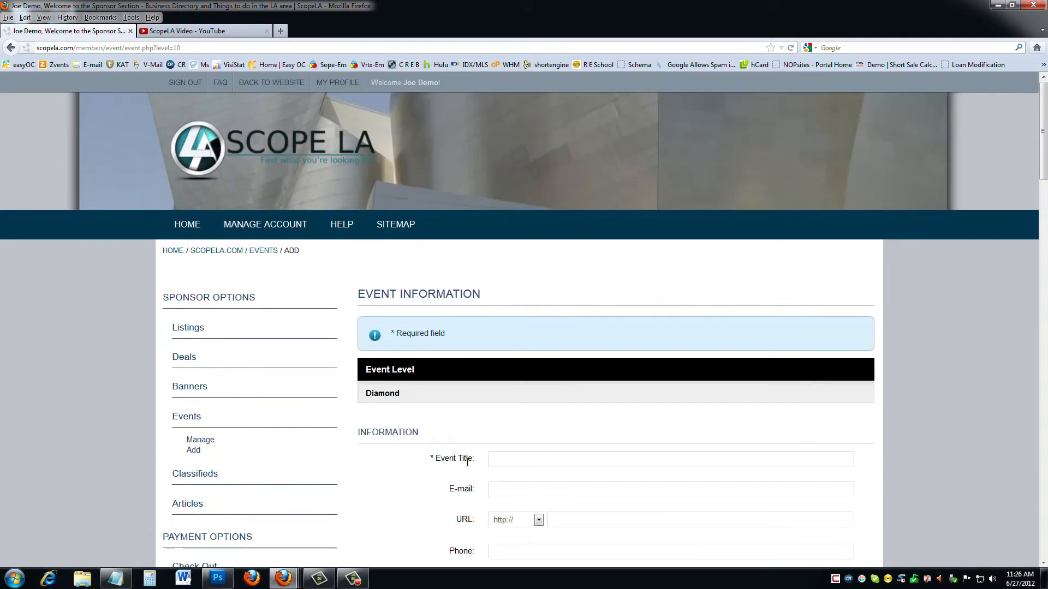
Enter 'Demo Event' as the event title.
scroll(465, 452, down, 5)
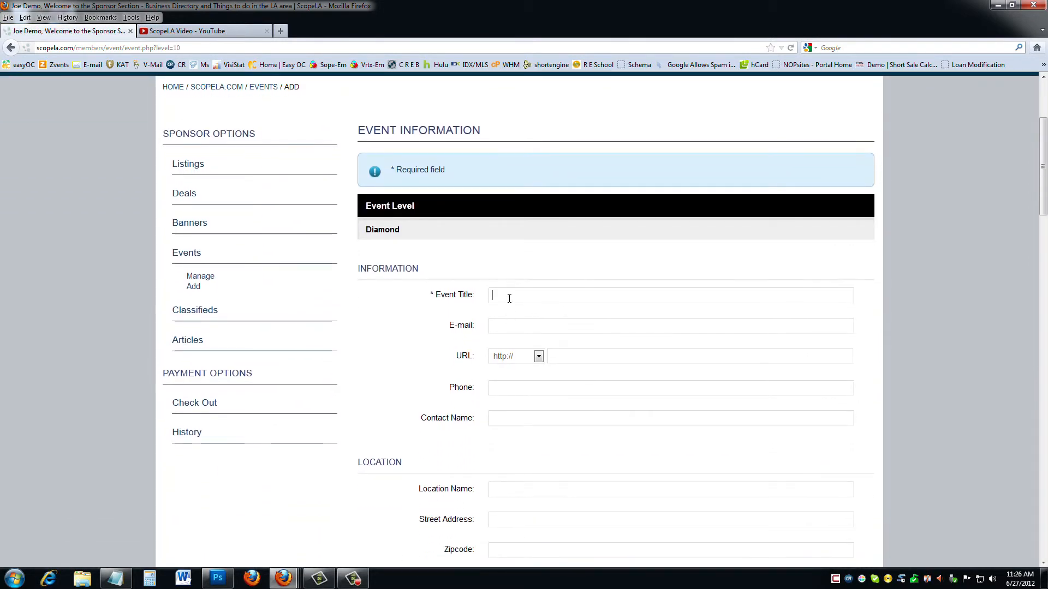
click(509, 298)
text(Demo)
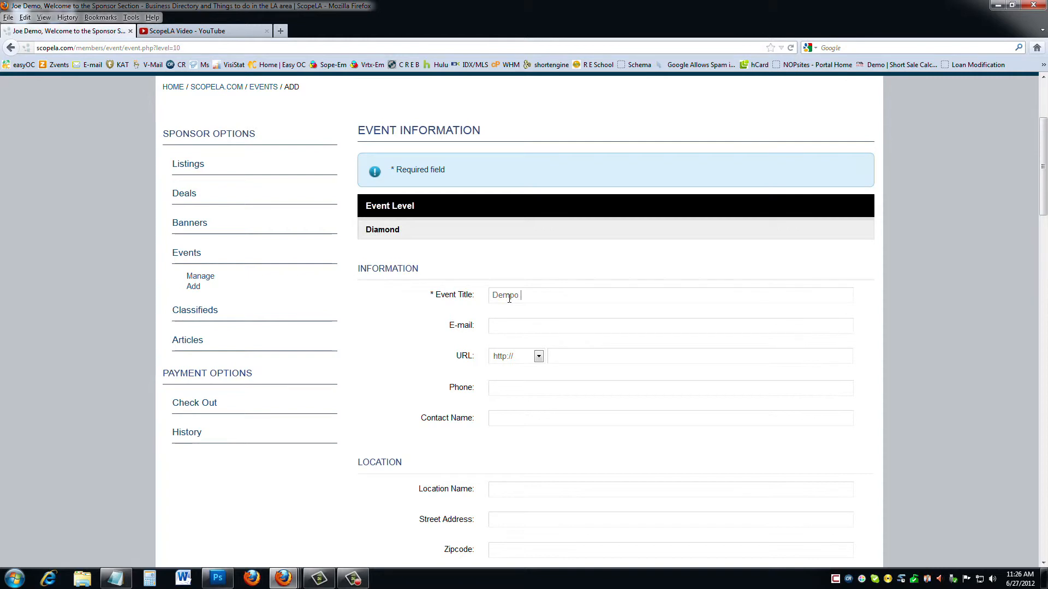
key(BackSpace)
text(o Event)
Fill the URL with scopela.com/ and the phone number from autocomplete suggestions.
scroll(440, 328, down, 3)
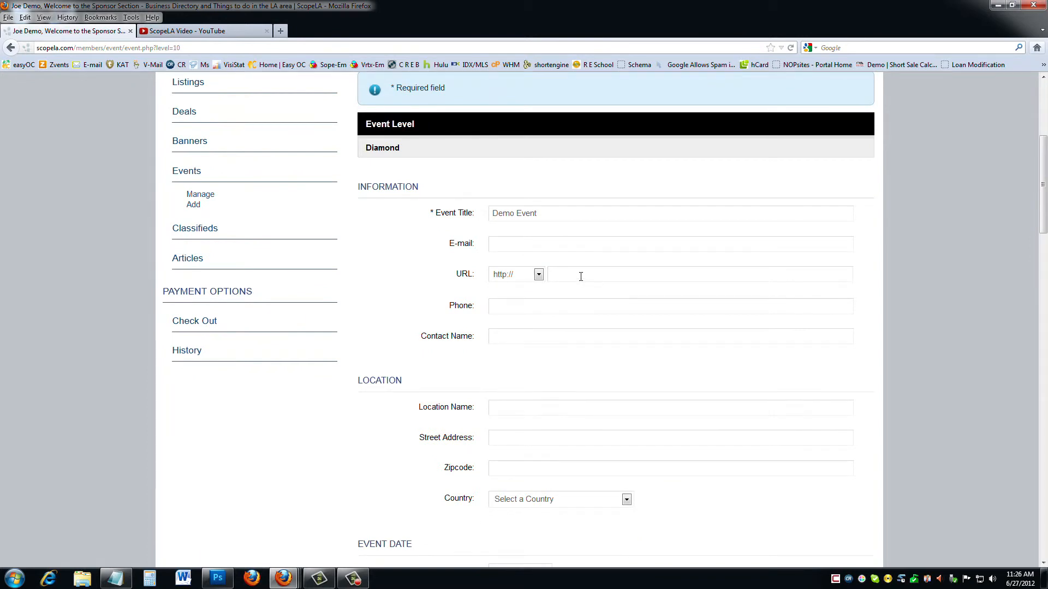
text(scop)
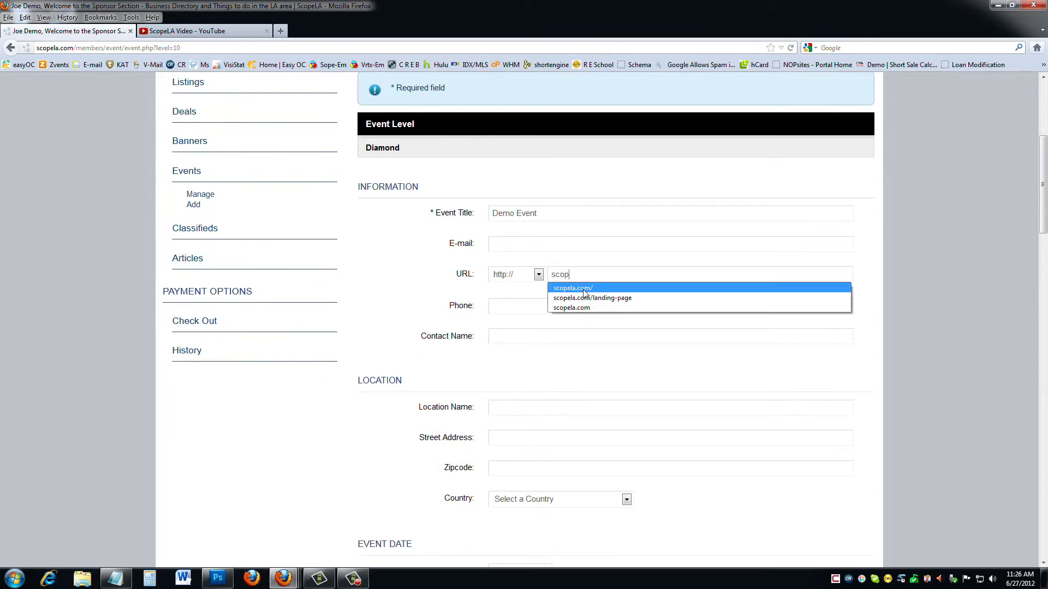
click(572, 288)
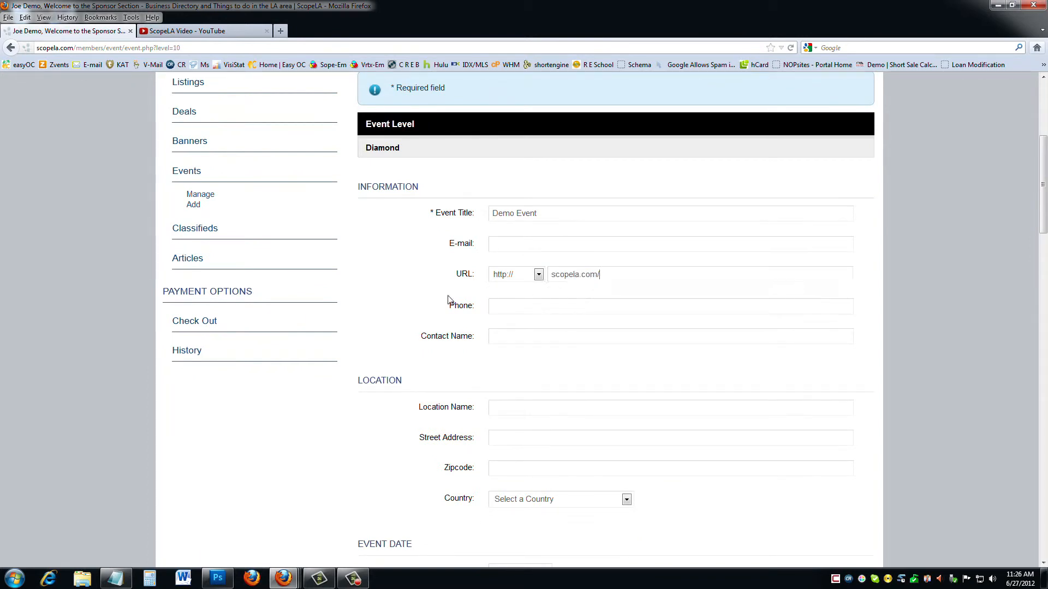
click(500, 310)
text(()
click(508, 320)
scroll(395, 301, down, 5)
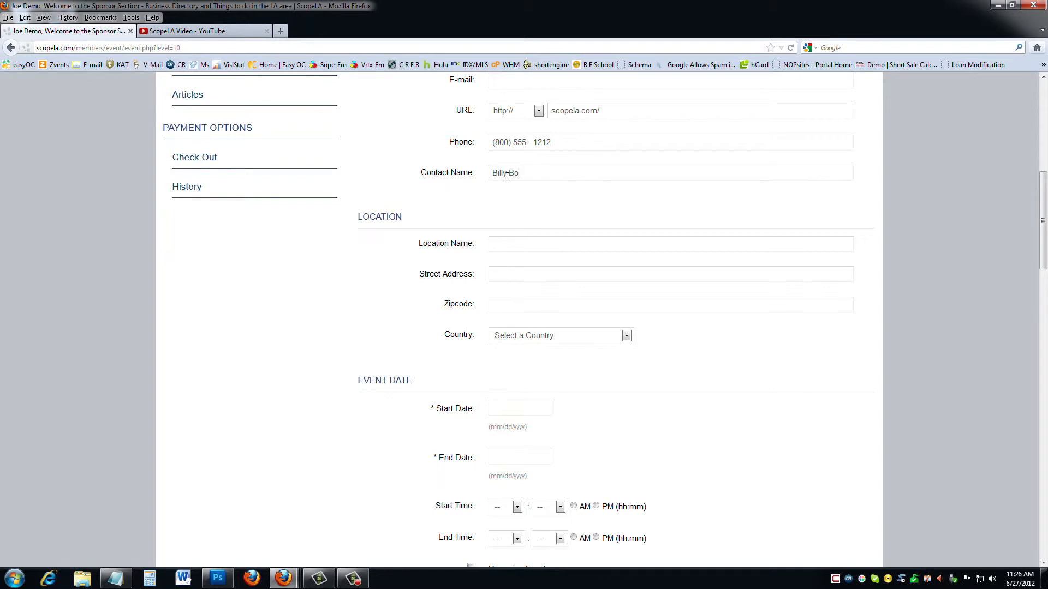
scroll(511, 243, down, 3)
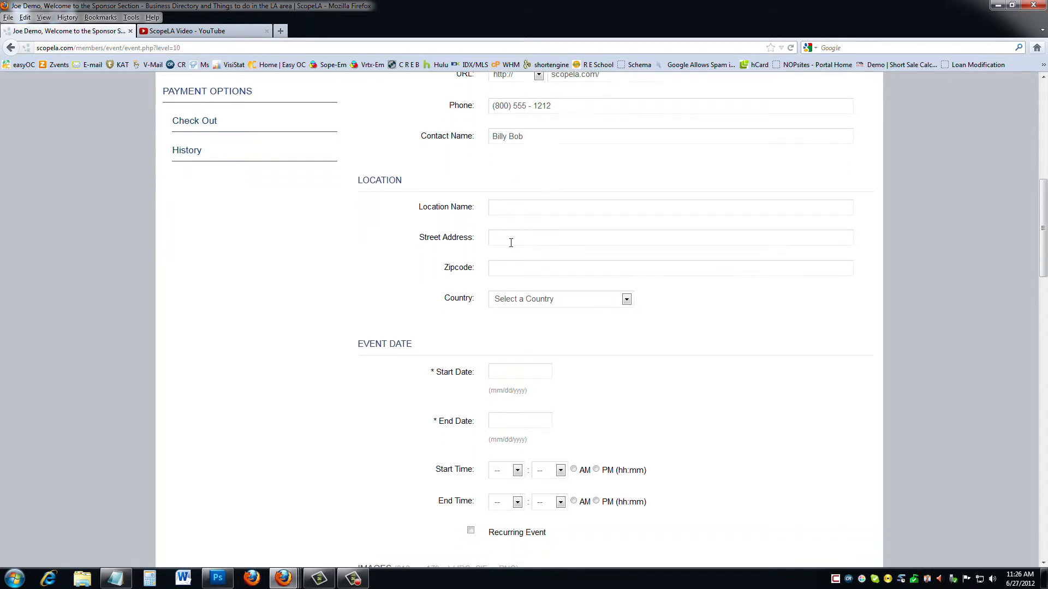
Set the event location to United States, California, Beverly Hills.
click(579, 256)
click(553, 279)
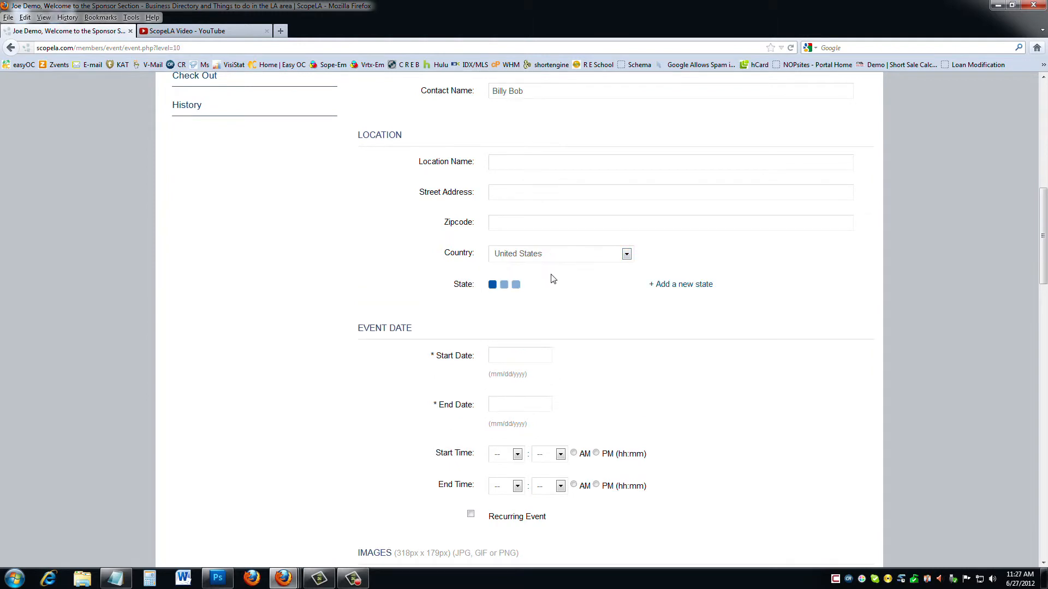
click(553, 289)
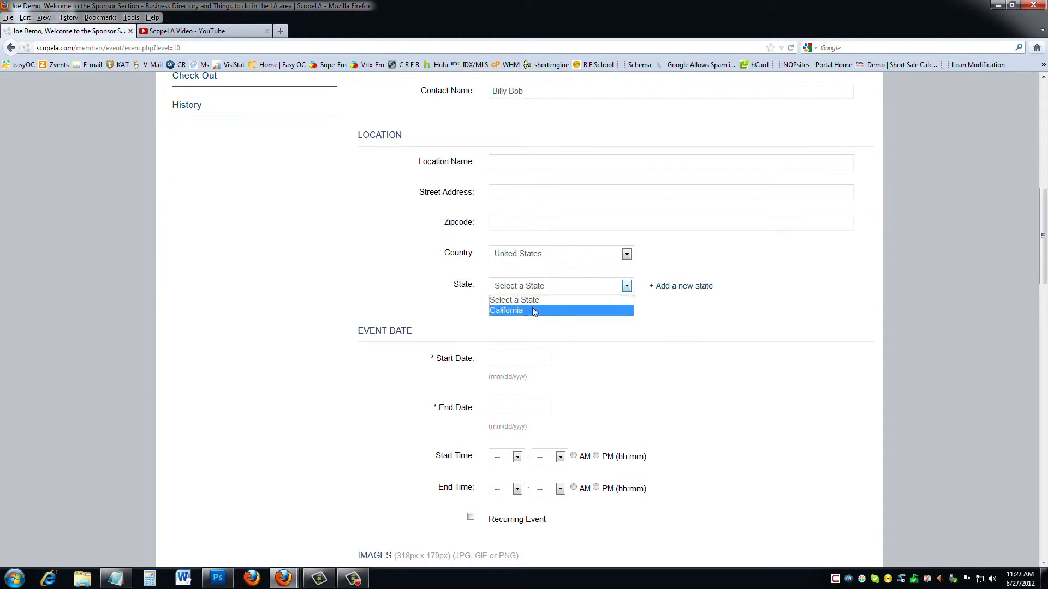
click(535, 310)
click(538, 322)
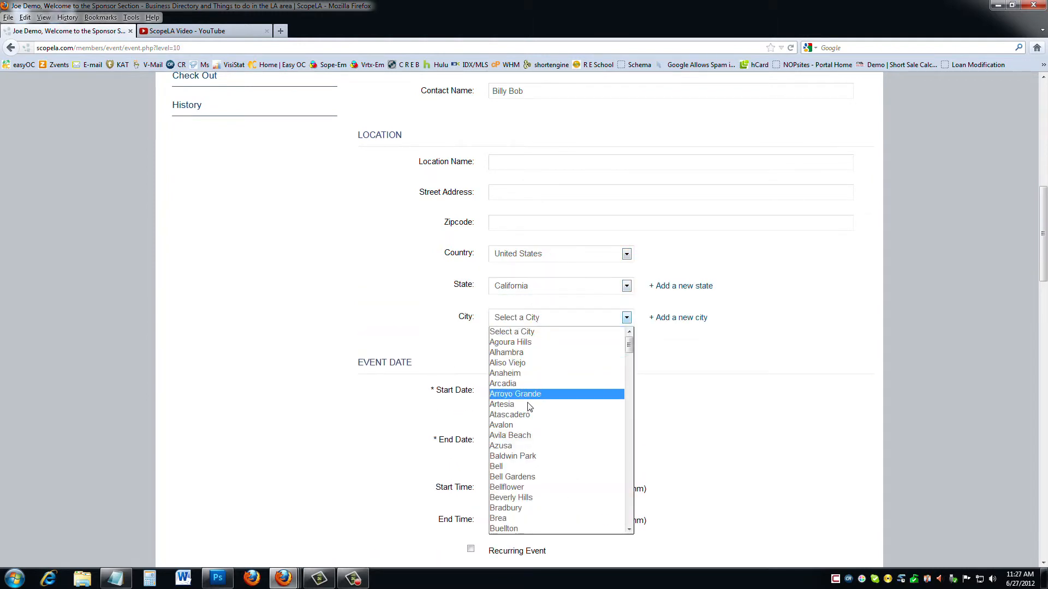
click(511, 497)
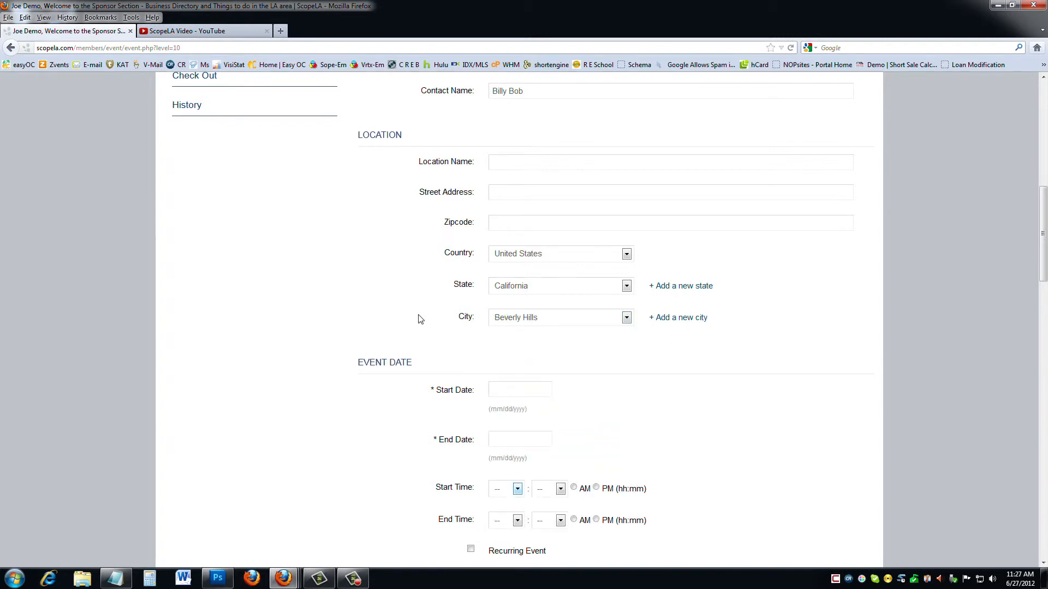
Set both the start and end dates to 06/30/2012.
scroll(425, 325, down, 3)
click(512, 311)
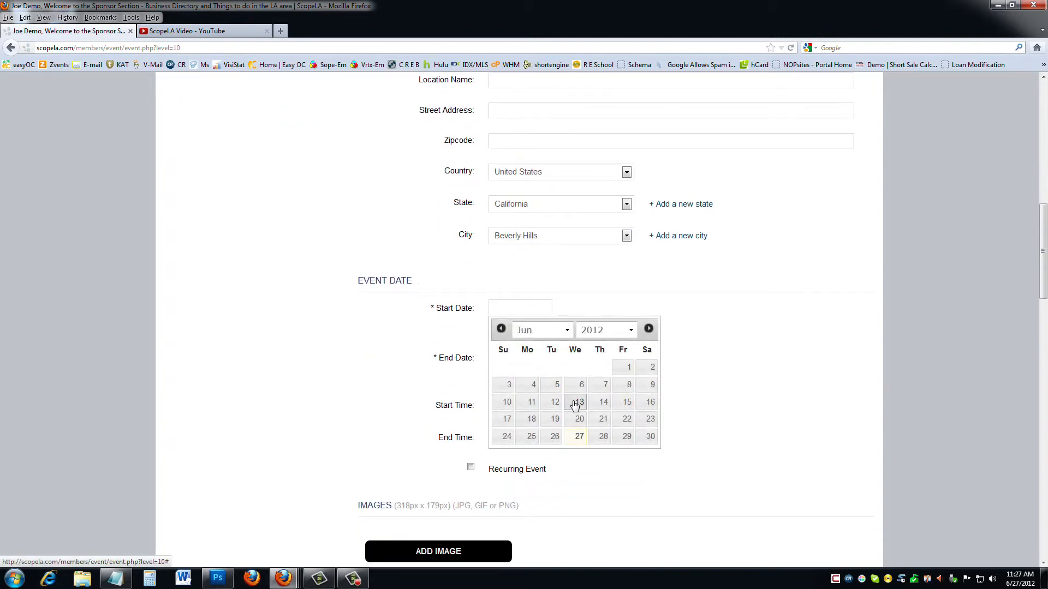
click(649, 437)
click(524, 358)
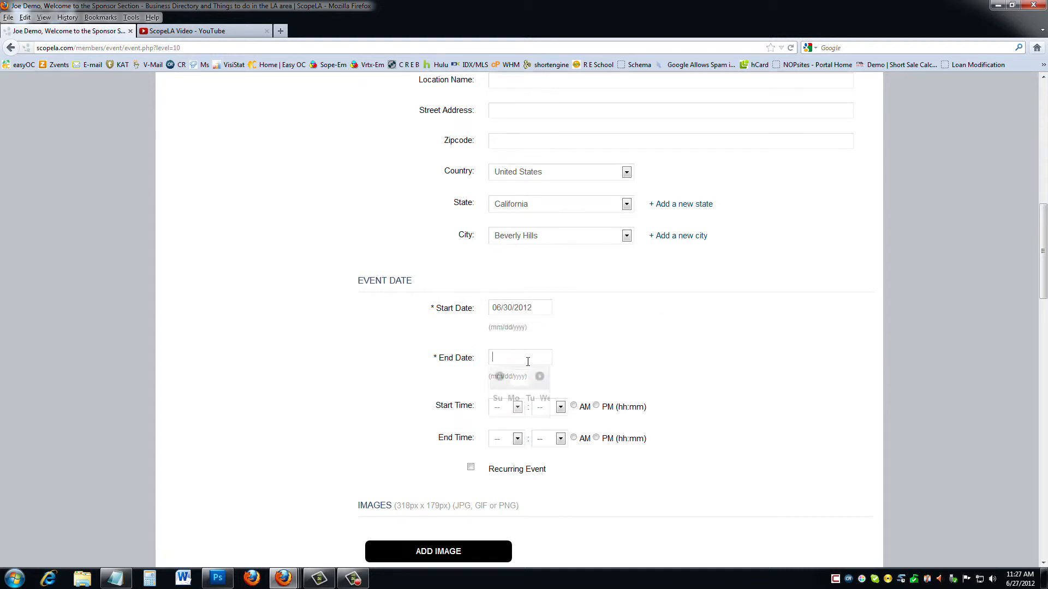
click(655, 486)
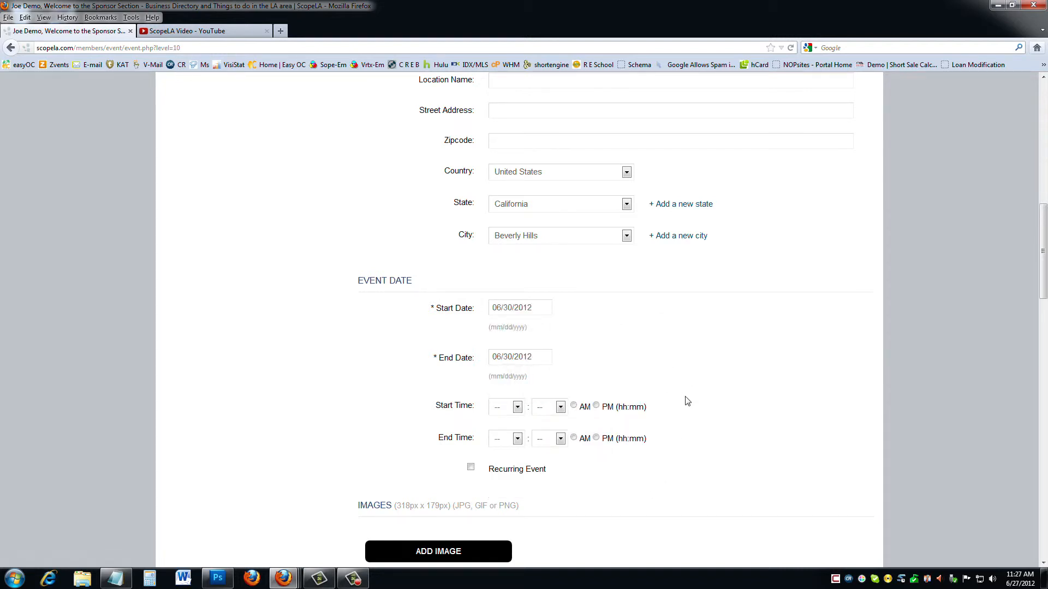
scroll(682, 404, down, 3)
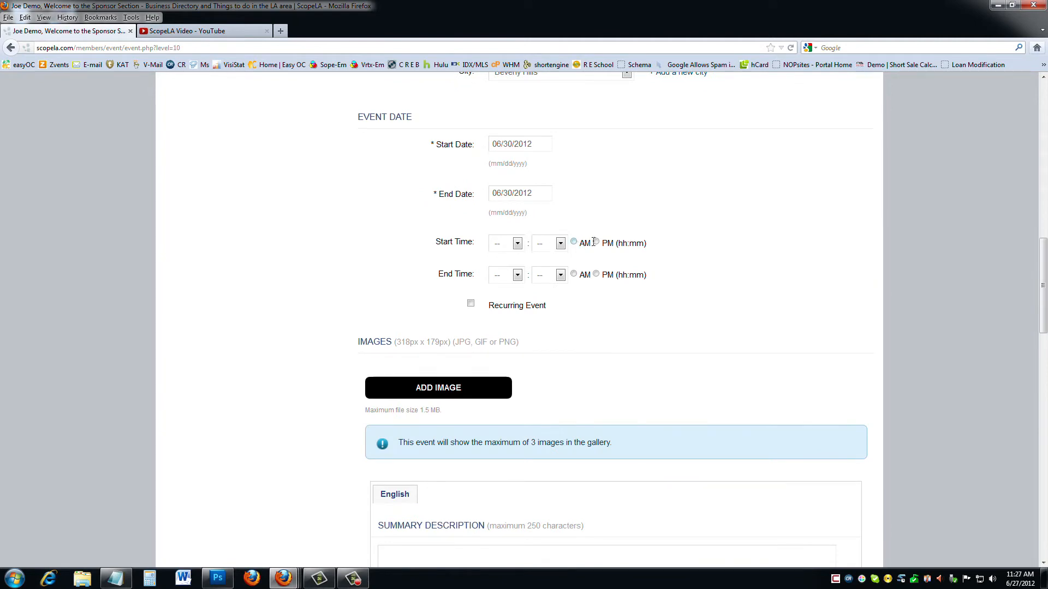
Set the start time to 01 PM and the end time to 06 PM.
click(596, 242)
click(518, 244)
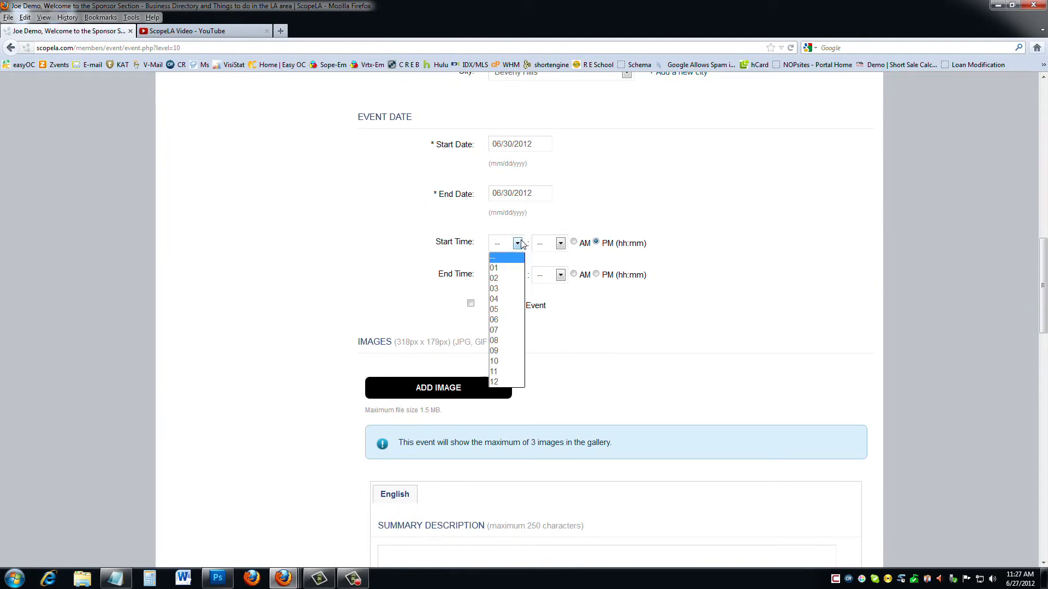
click(501, 267)
click(513, 276)
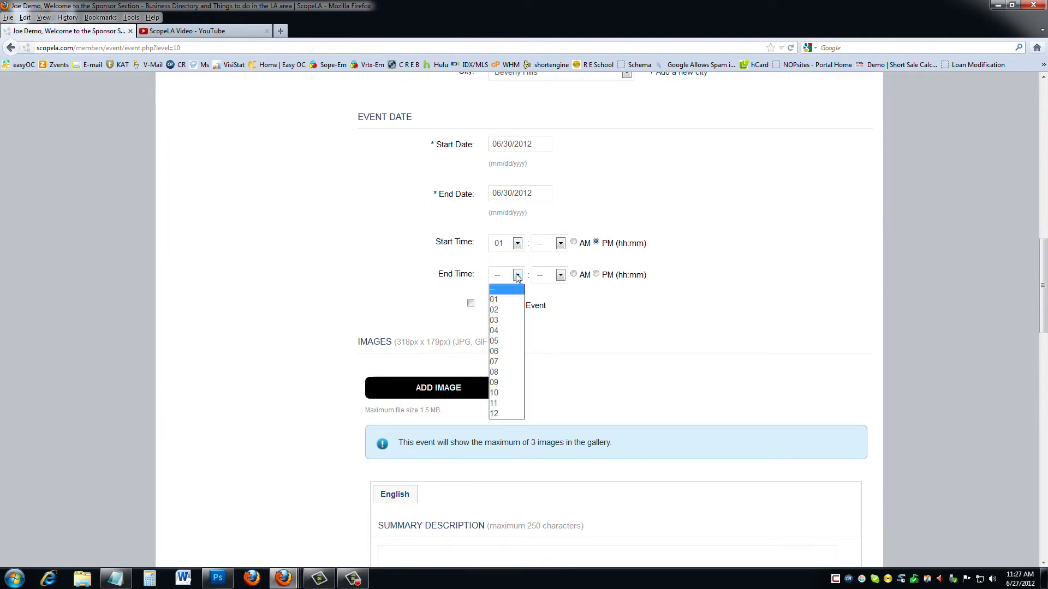
click(504, 351)
click(597, 274)
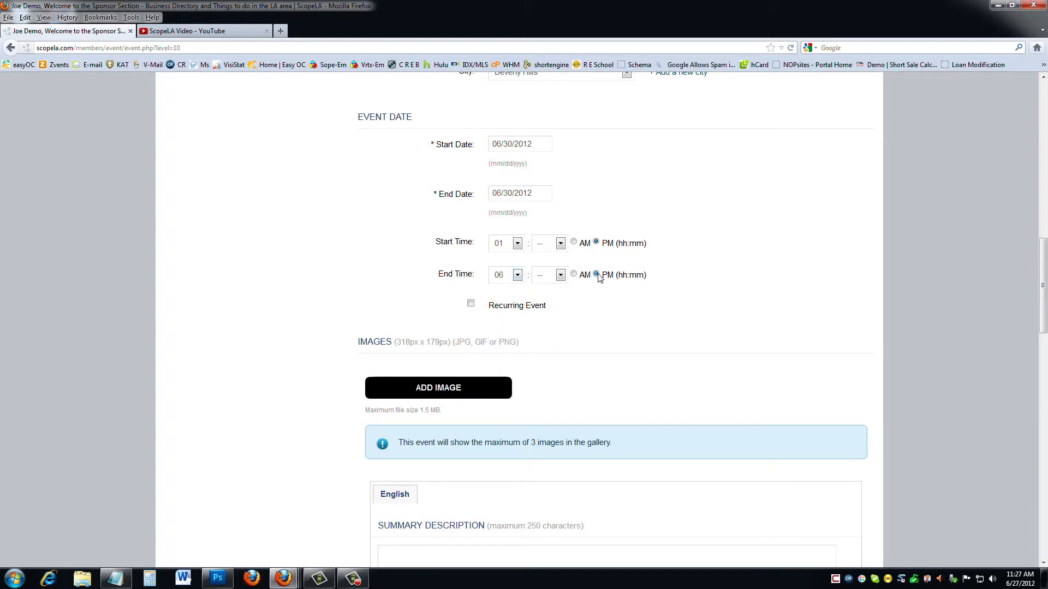
scroll(700, 305, down, 3)
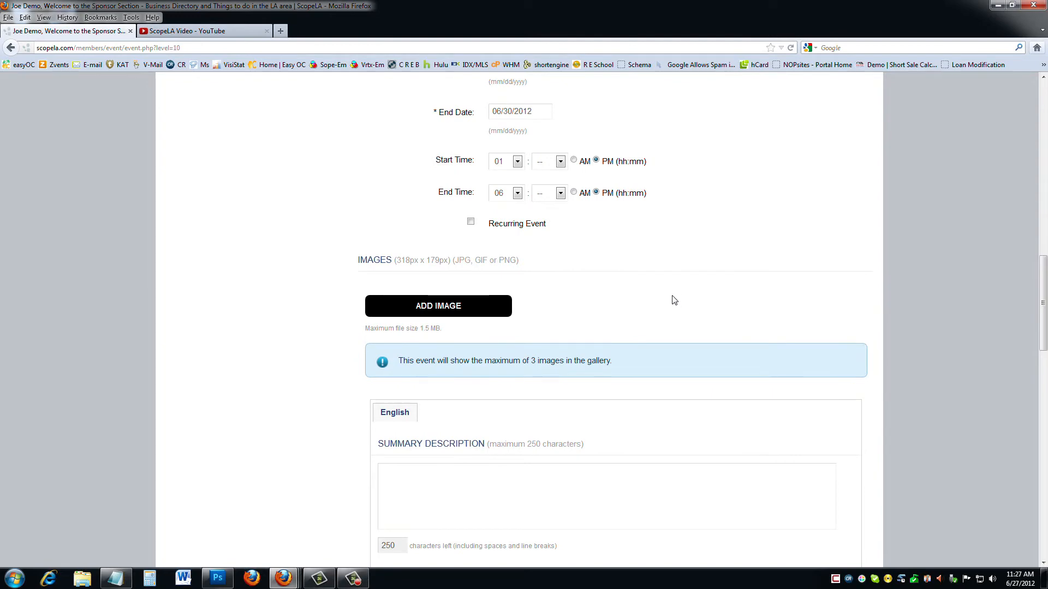
click(428, 304)
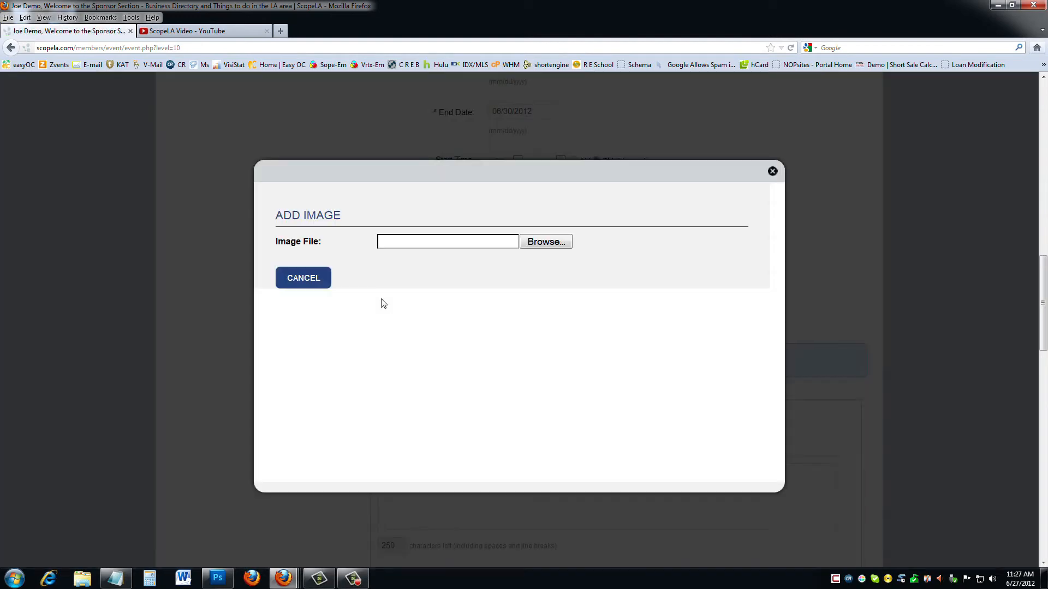
Upload the Events image, crop to the whole picture, save it, and make it main.
click(528, 247)
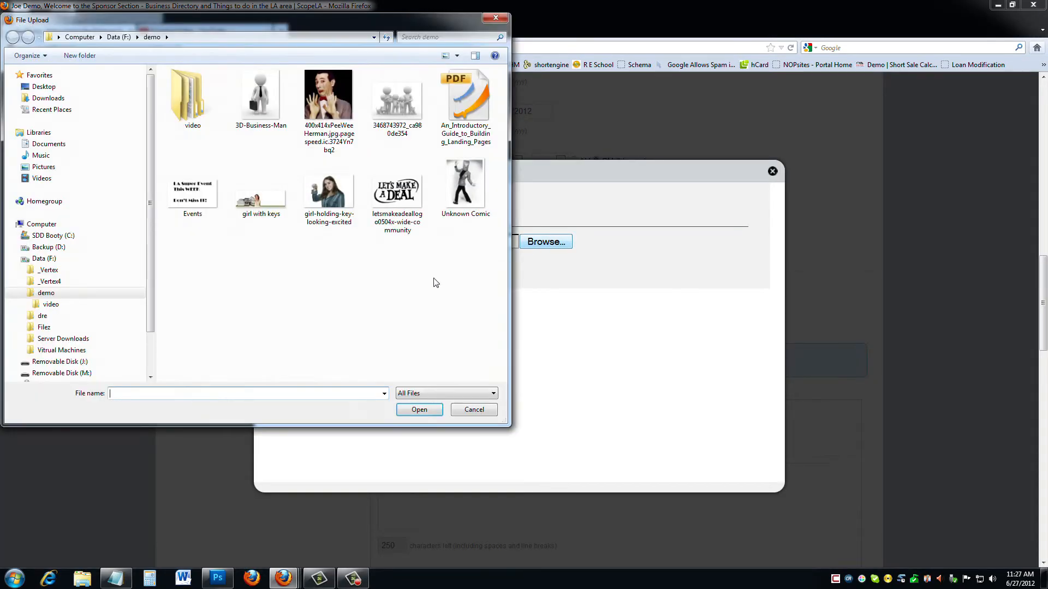
double_click(195, 200)
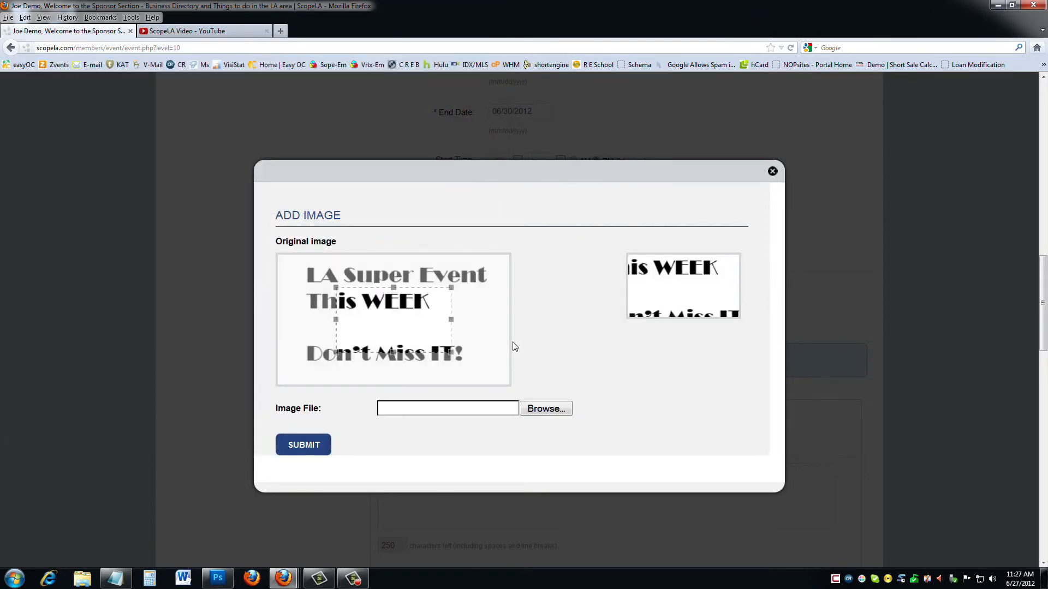
drag(440, 329, 332, 277)
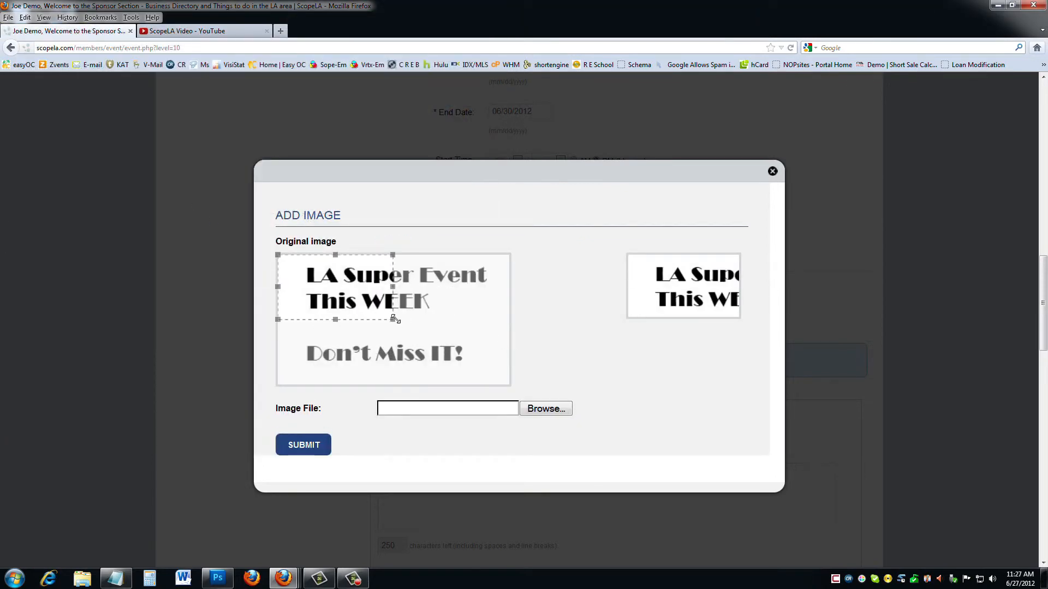
drag(393, 319, 508, 384)
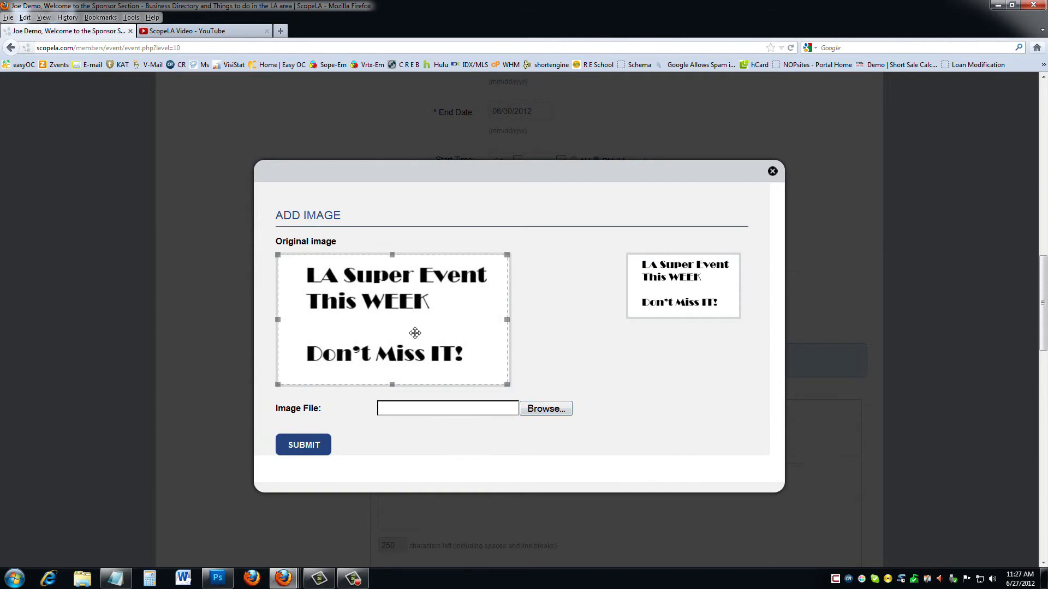
click(309, 443)
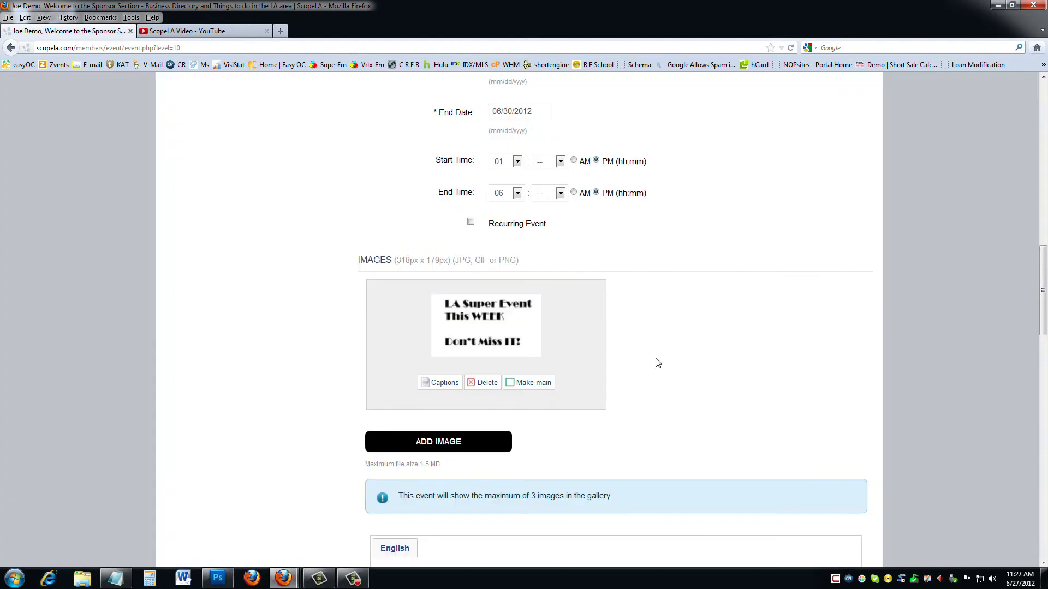
click(539, 383)
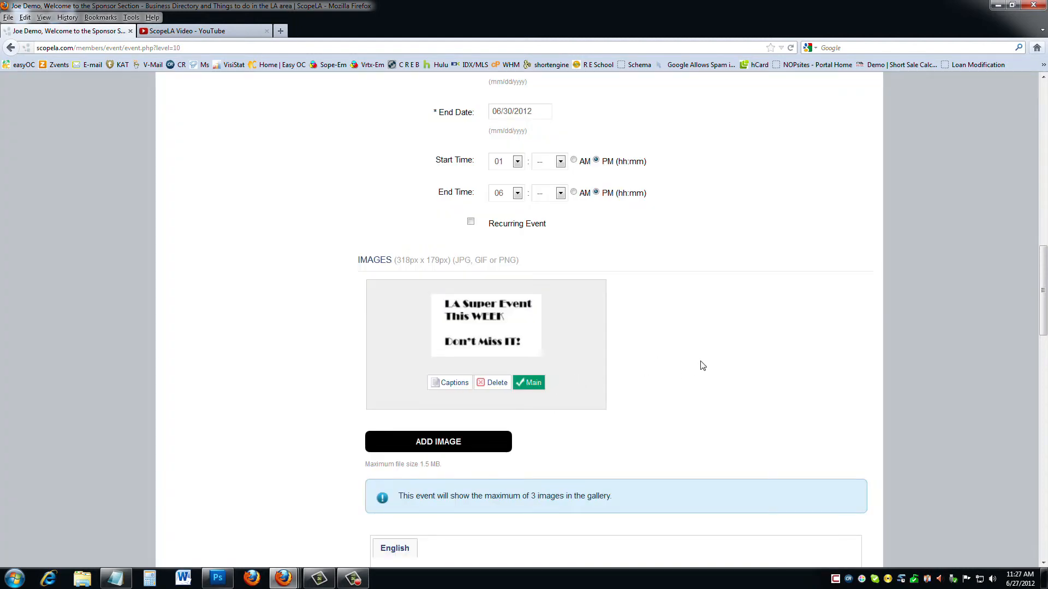
scroll(701, 364, down, 8)
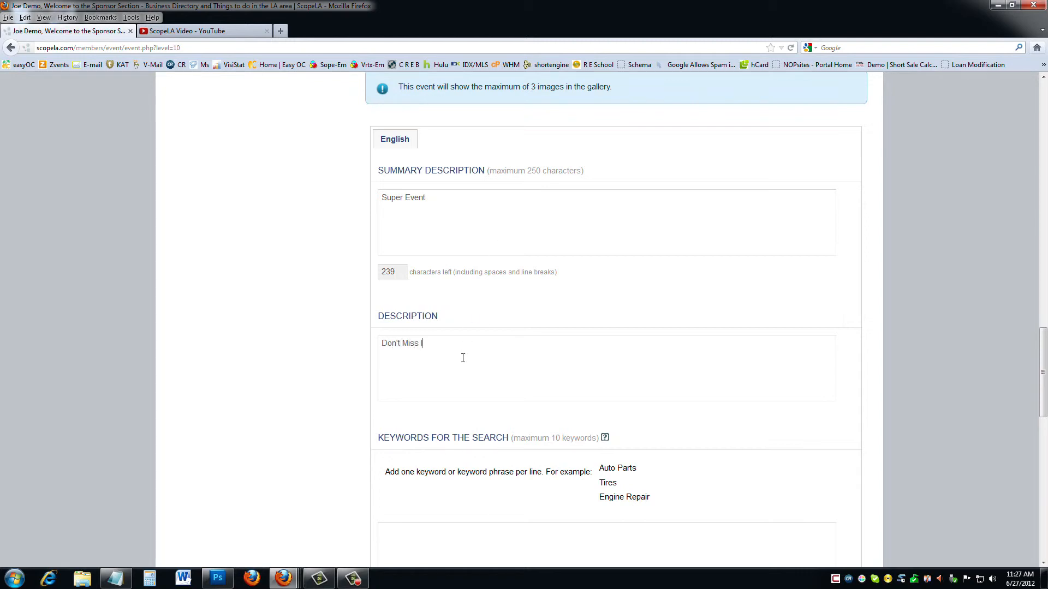
Add Charity Events as the category and submit the Demo Event form.
scroll(463, 358, down, 5)
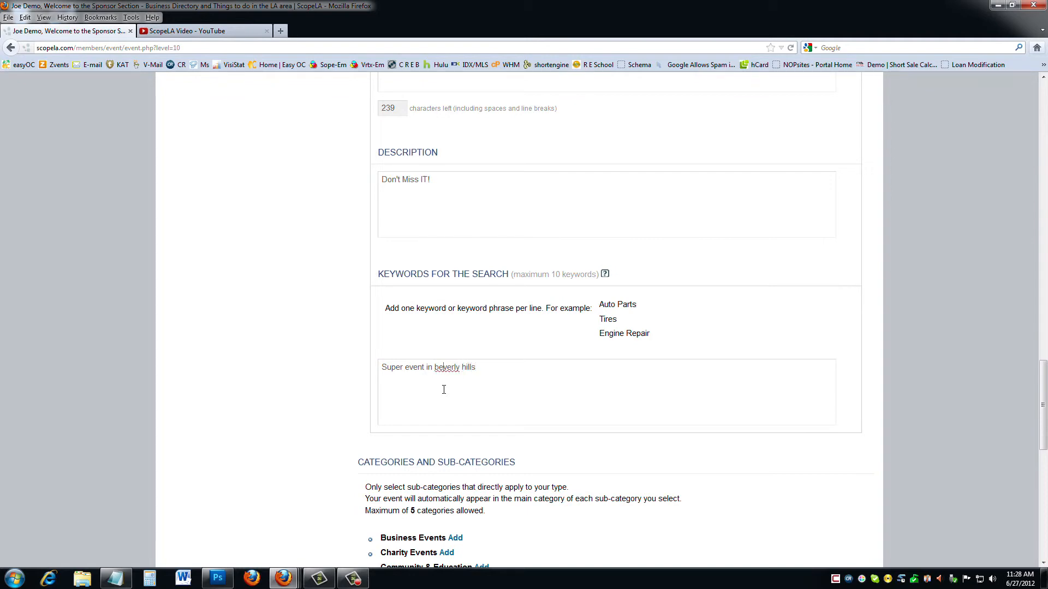
scroll(456, 391, down, 10)
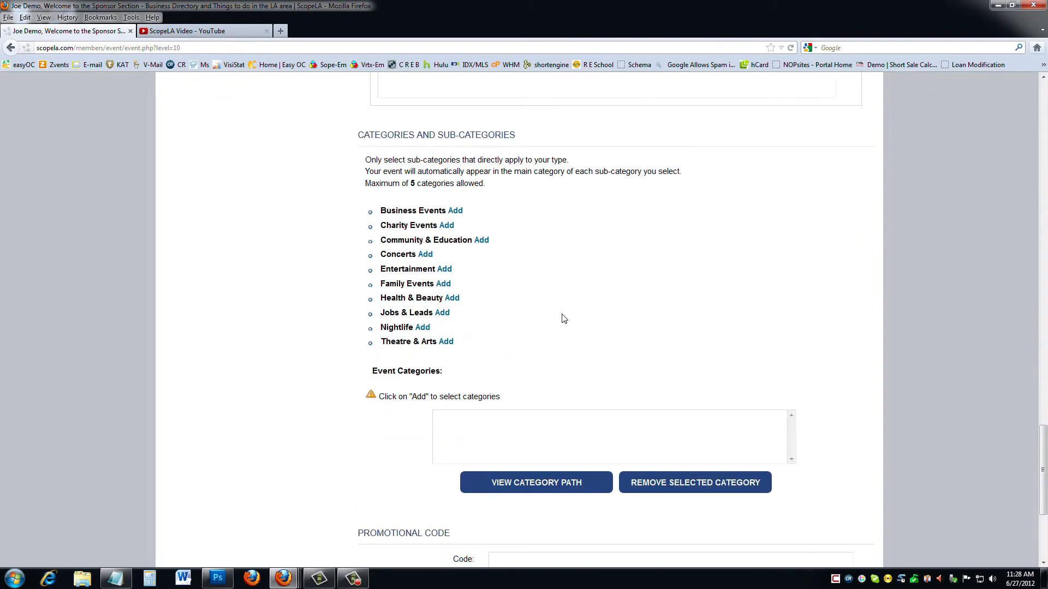
click(447, 226)
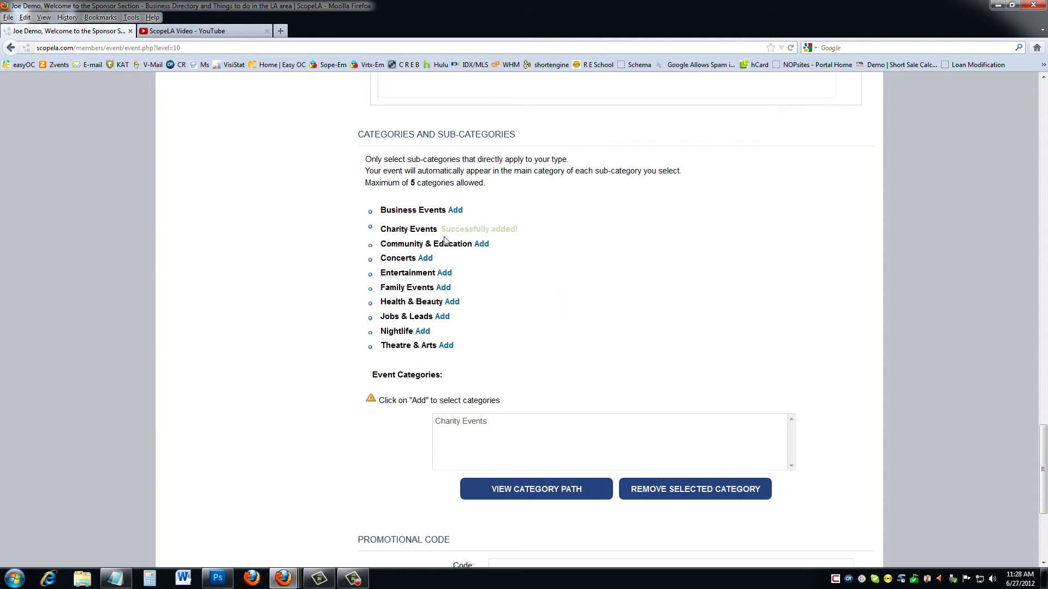
scroll(346, 381, down, 5)
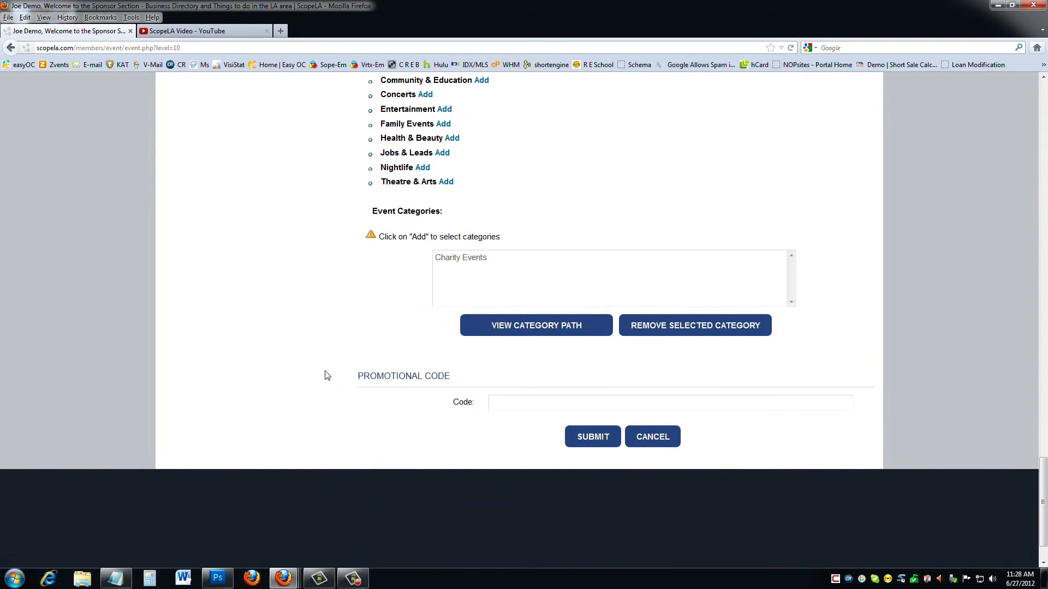
click(566, 438)
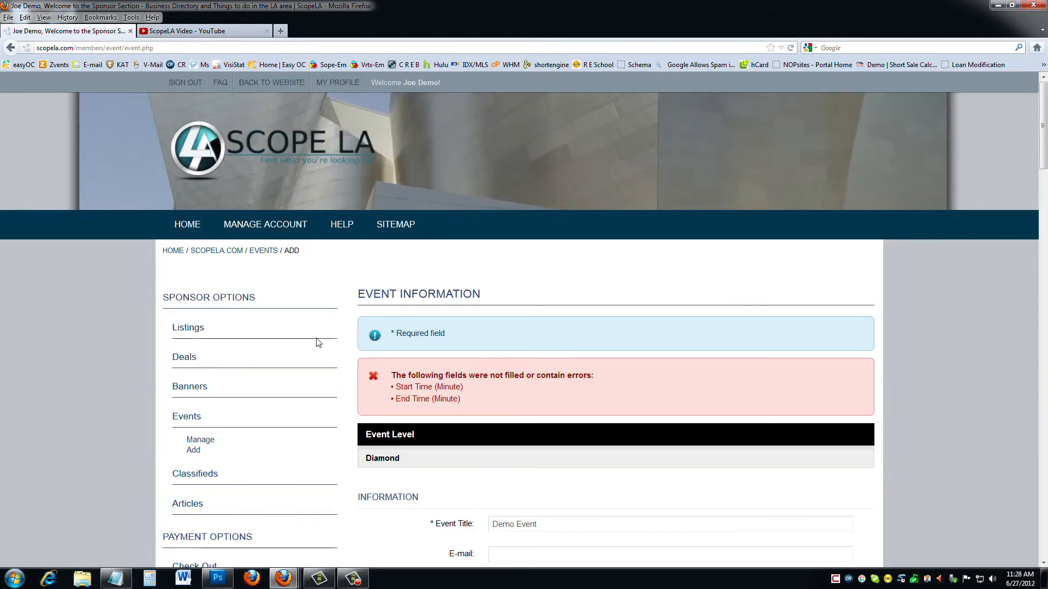
Set start and end minutes to 00 (01:00 PM–06:00 PM) and resubmit the event.
scroll(376, 358, down, 4)
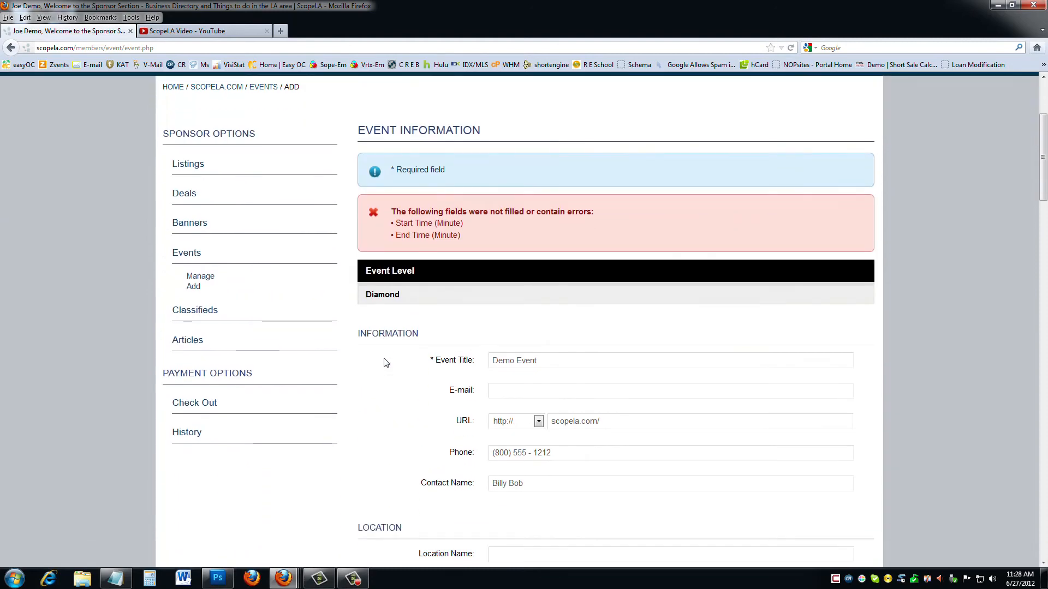
scroll(386, 363, down, 10)
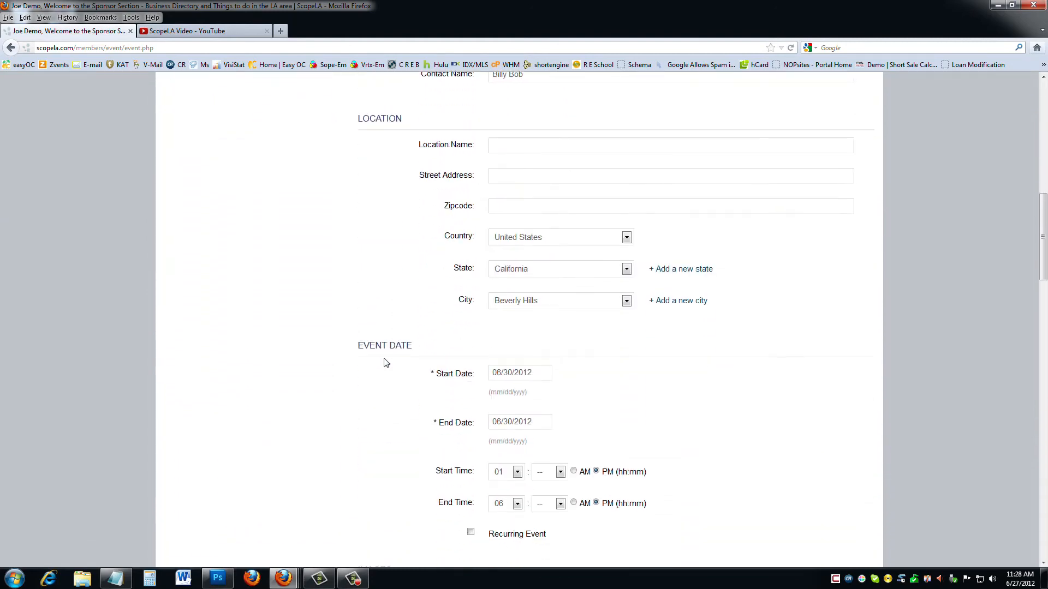
click(560, 227)
click(538, 250)
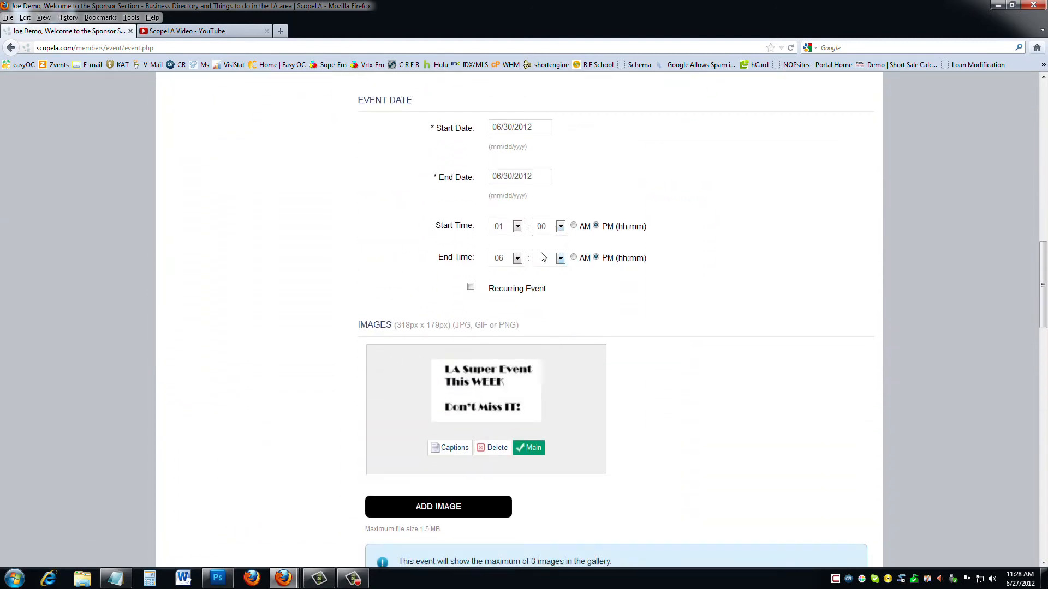
click(560, 259)
click(546, 284)
scroll(637, 291, down, 15)
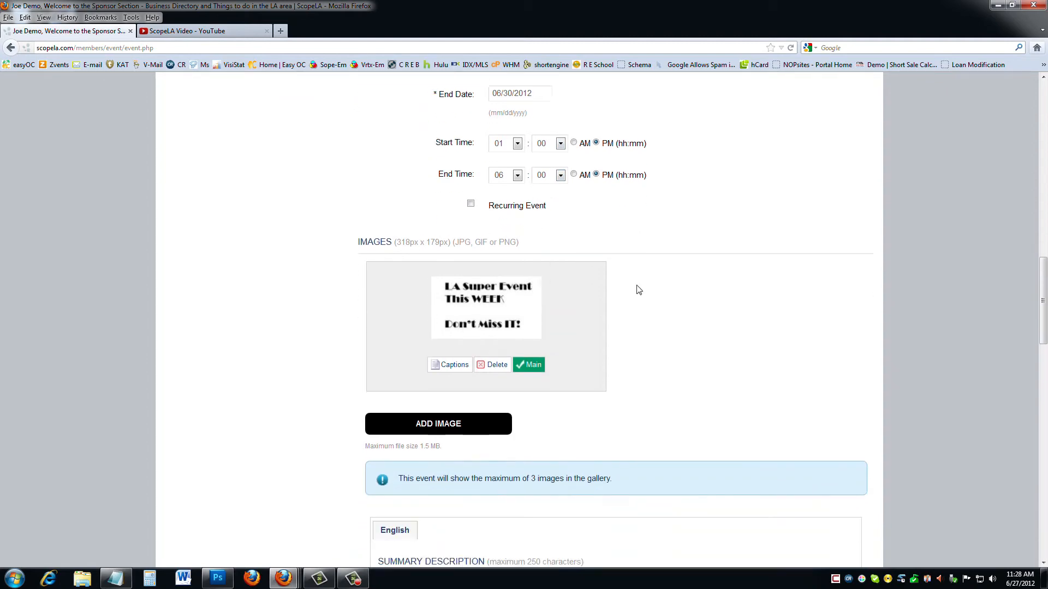
scroll(638, 292, down, 5)
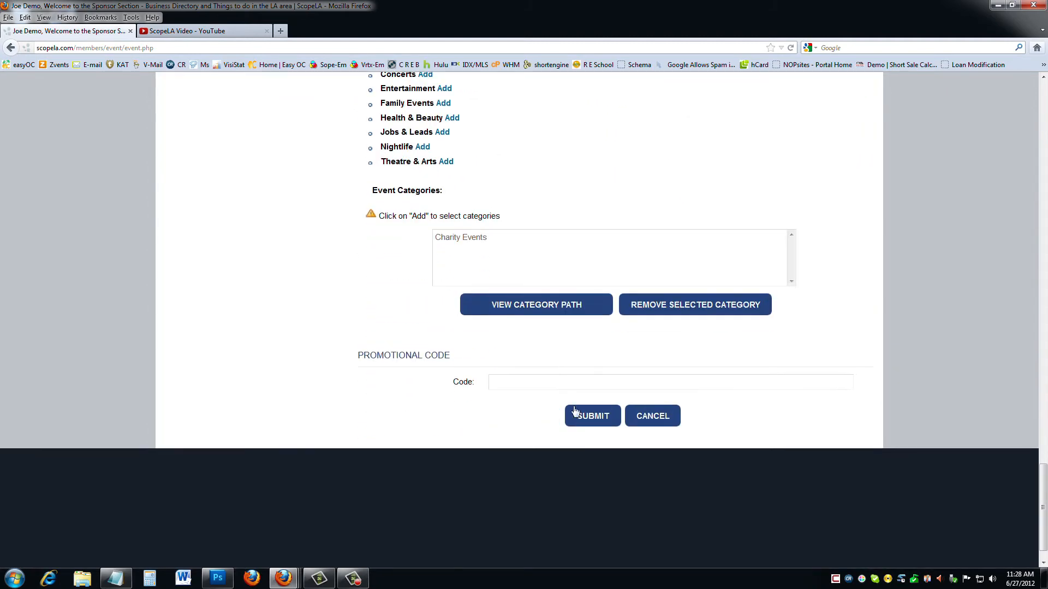
click(593, 416)
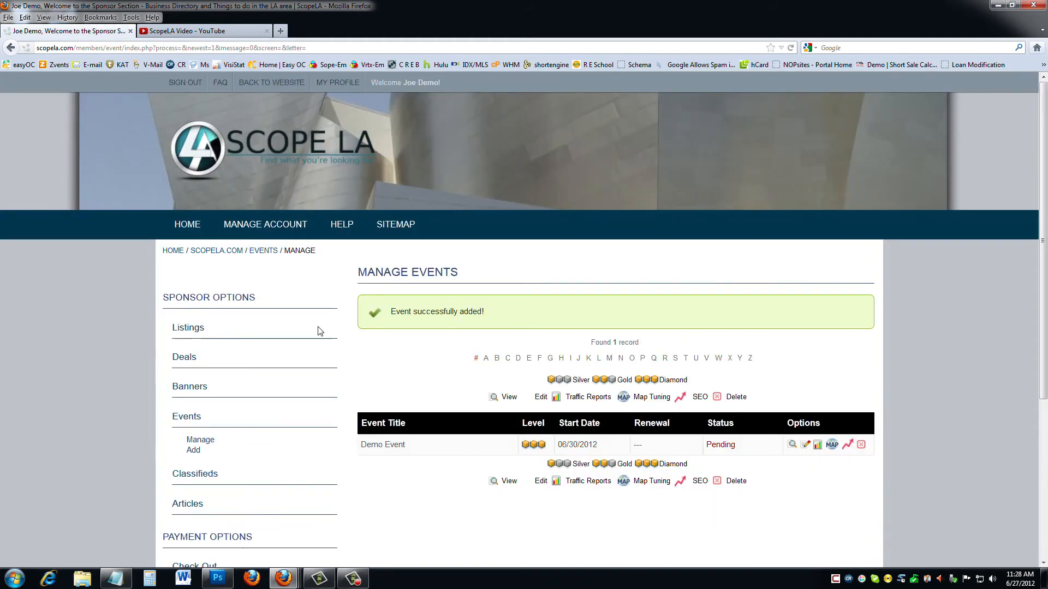
Start a new classified from the Classifieds menu and continue at the Diamond level.
scroll(389, 389, down, 3)
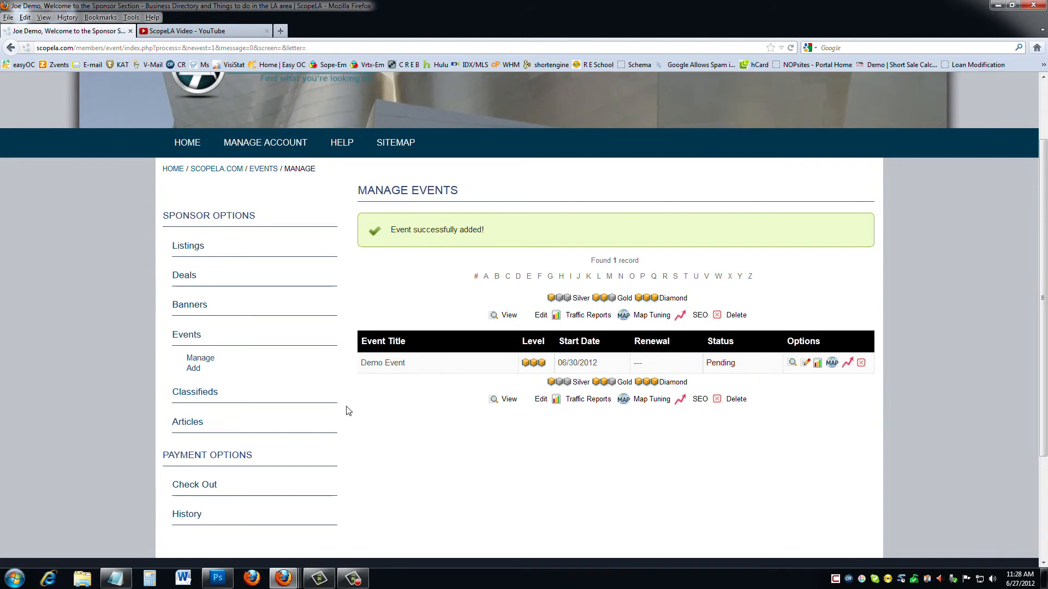
scroll(433, 420, down, 5)
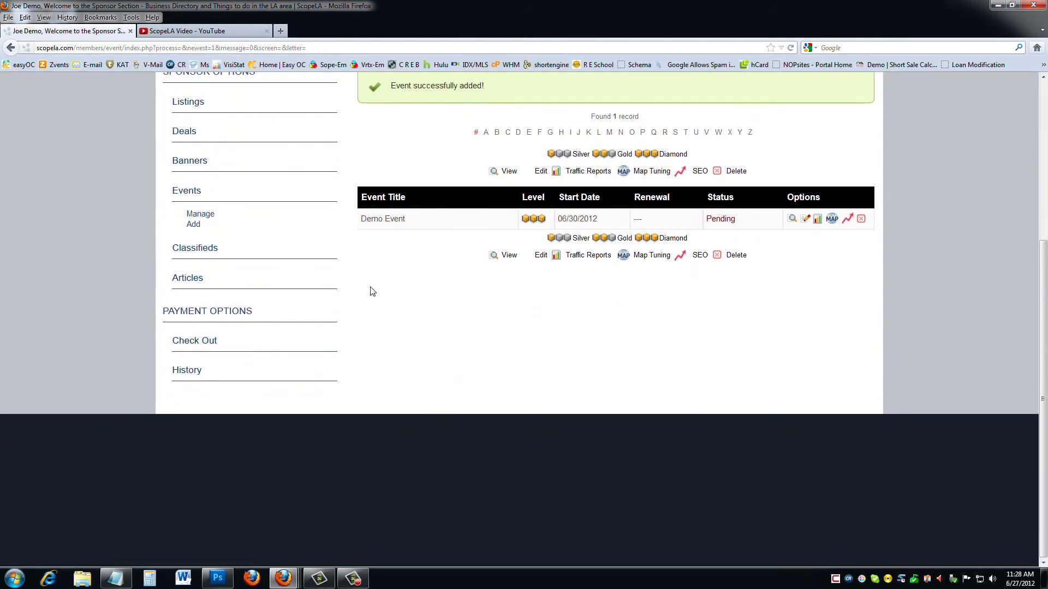
click(202, 249)
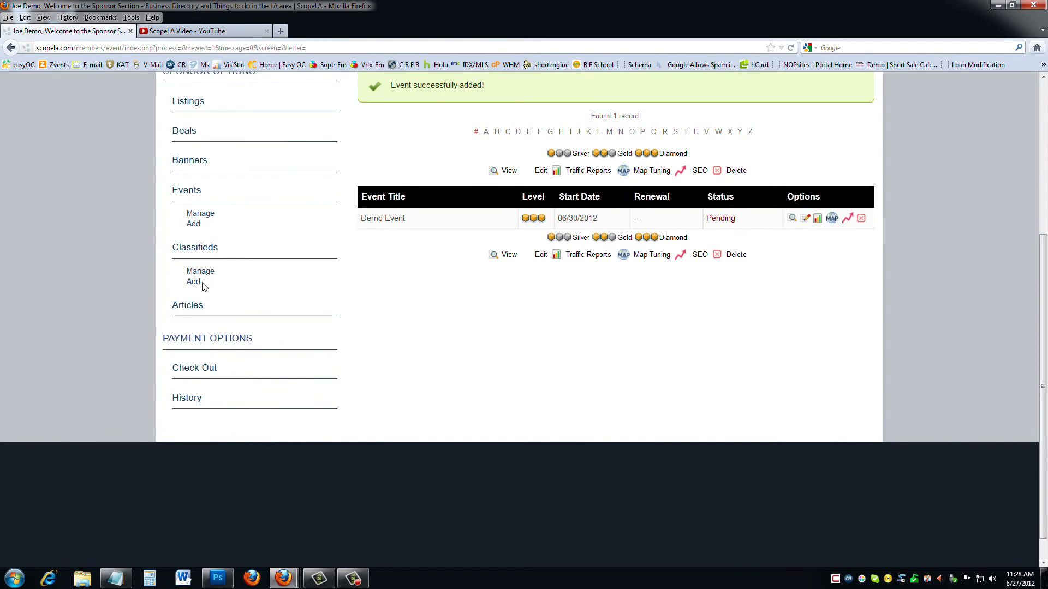
click(194, 282)
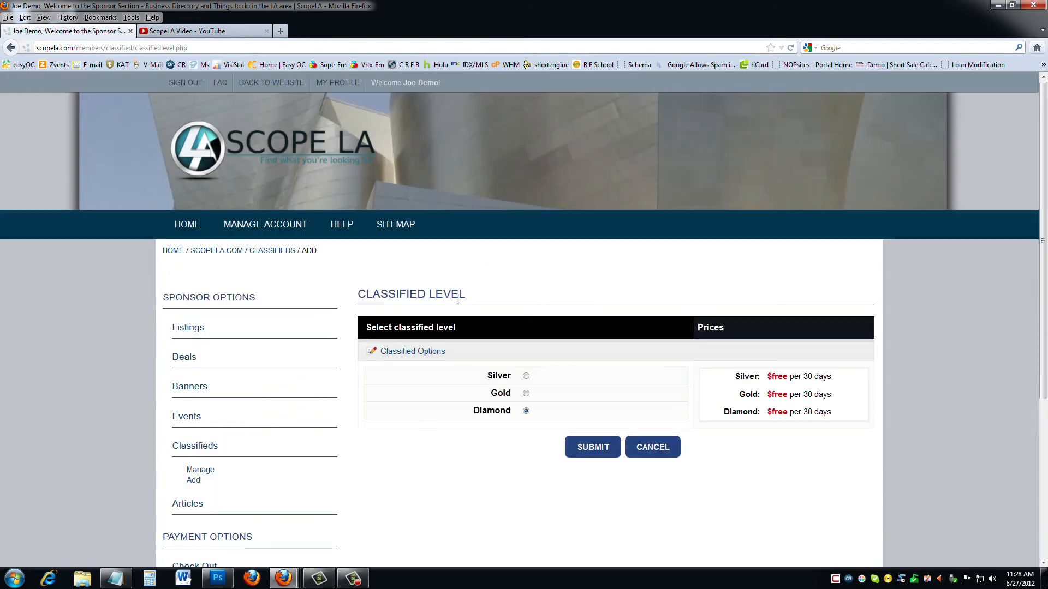
scroll(459, 318, down, 3)
click(592, 365)
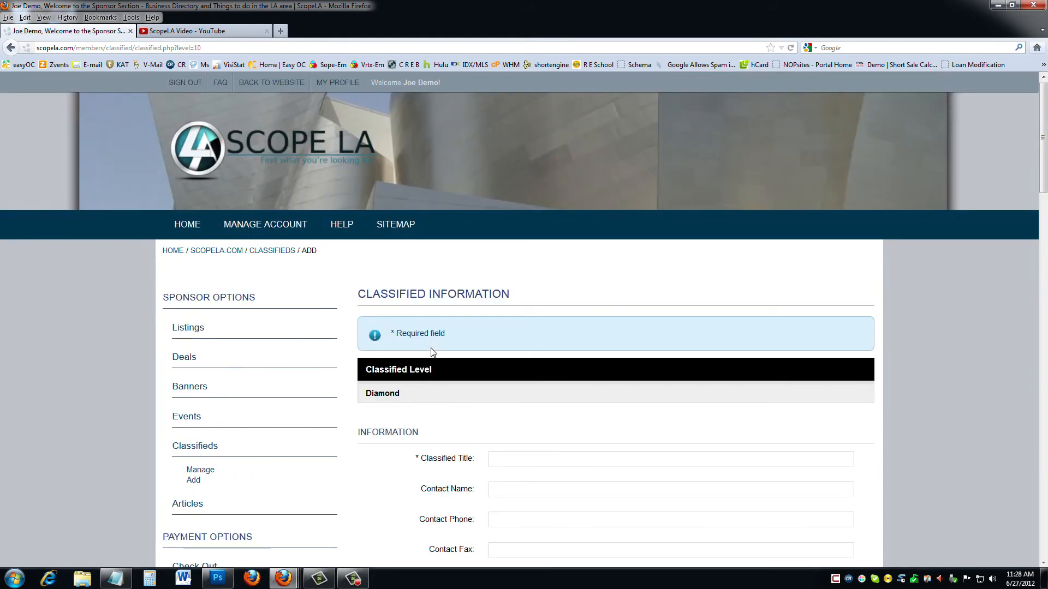
Review the Diamond classified form, then cancel it without saving.
scroll(470, 354, down, 5)
scroll(469, 355, down, 20)
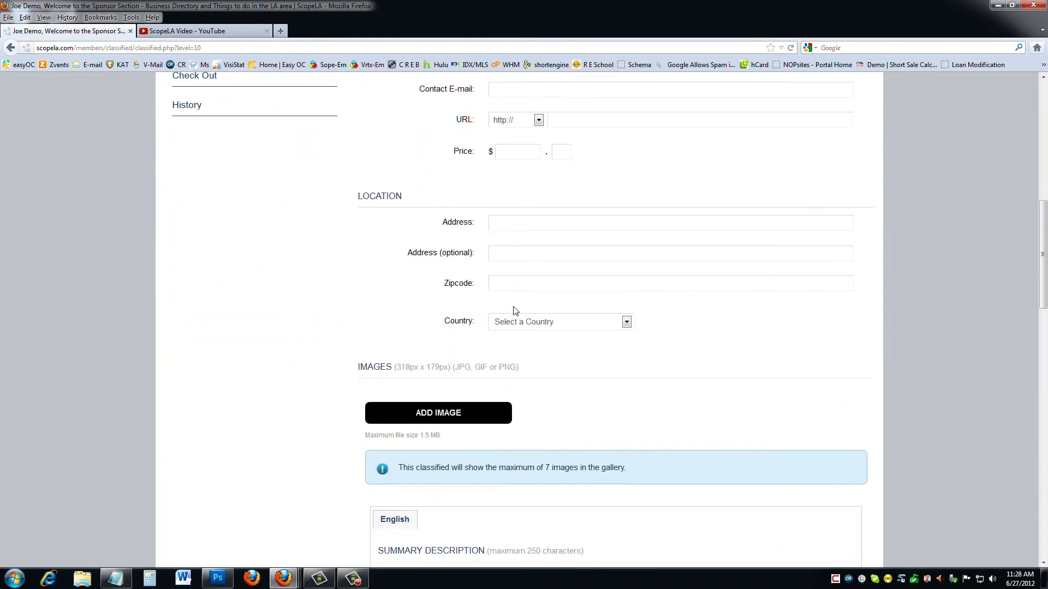
scroll(469, 230, down, 2)
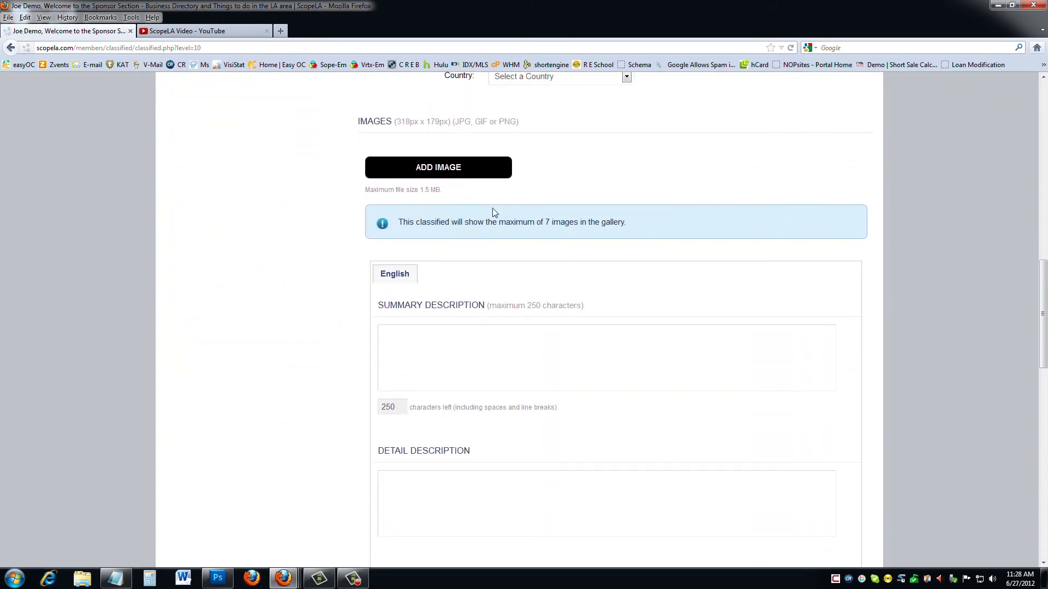
scroll(480, 164, down, 3)
scroll(491, 352, down, 8)
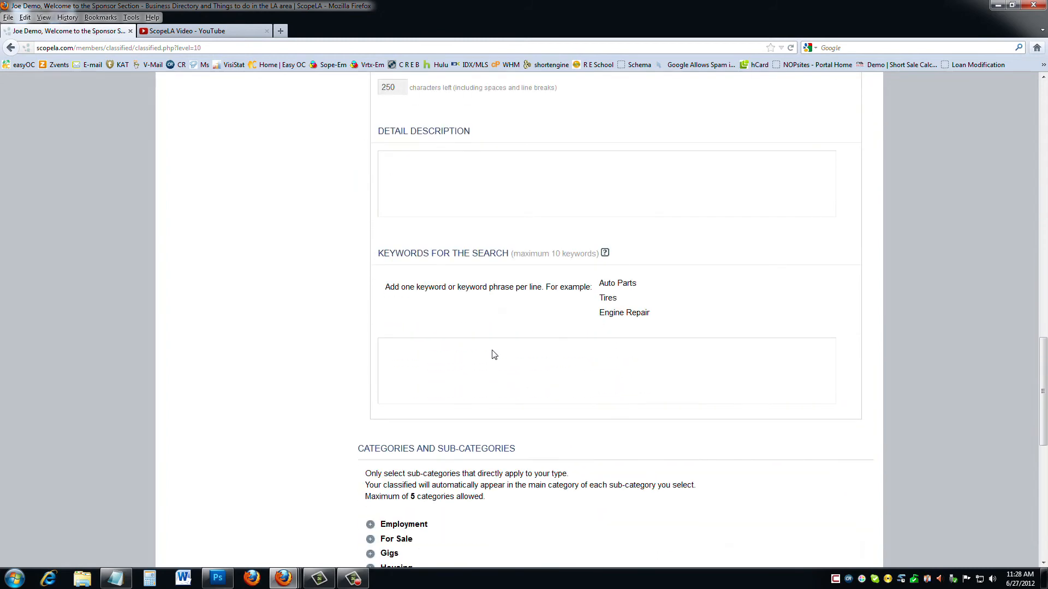
scroll(494, 355, down, 8)
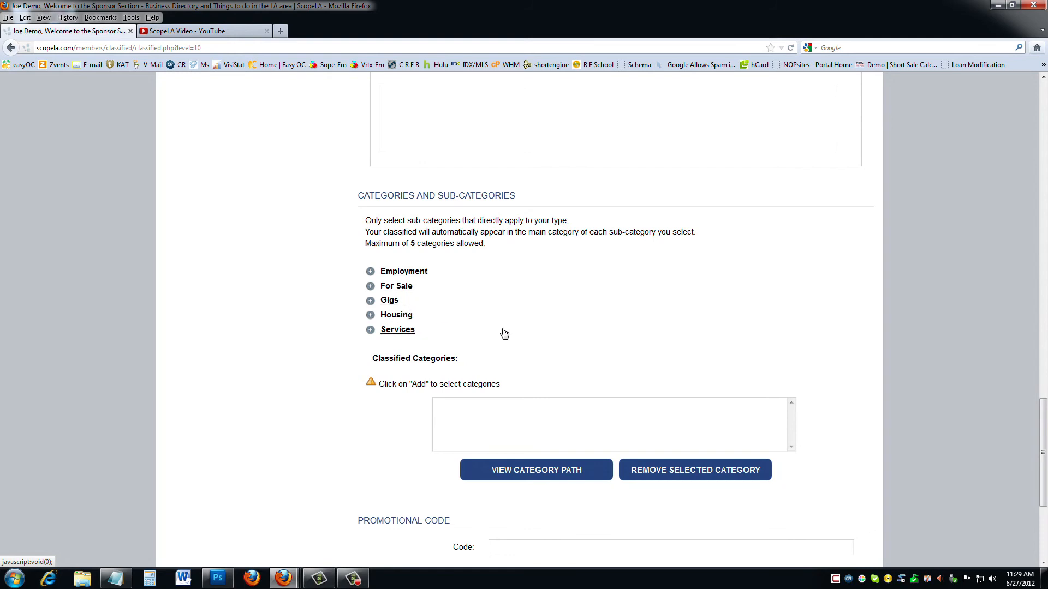
scroll(499, 334, down, 7)
click(637, 382)
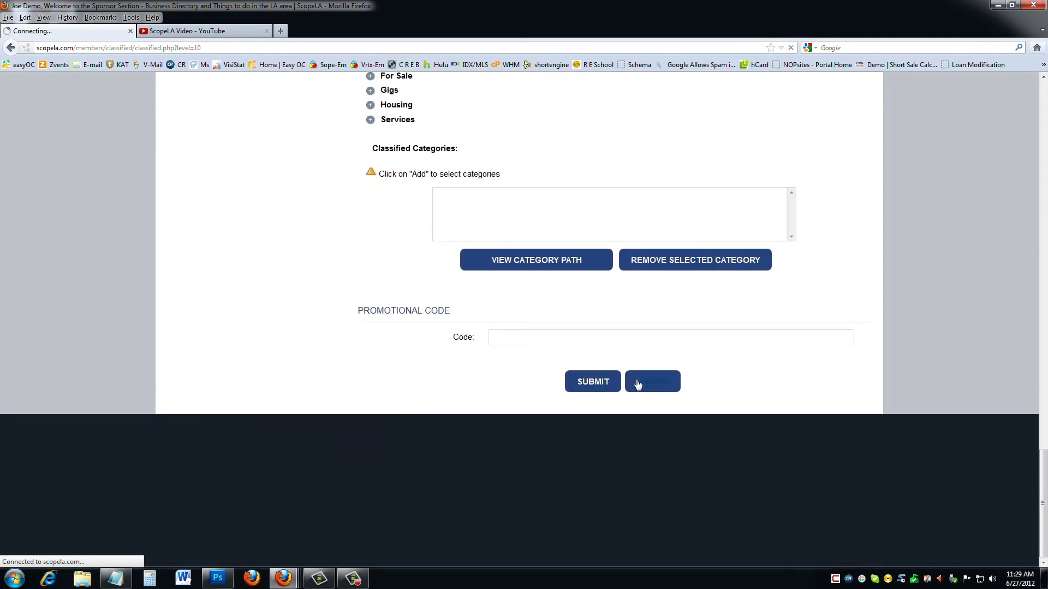
scroll(321, 347, down, 5)
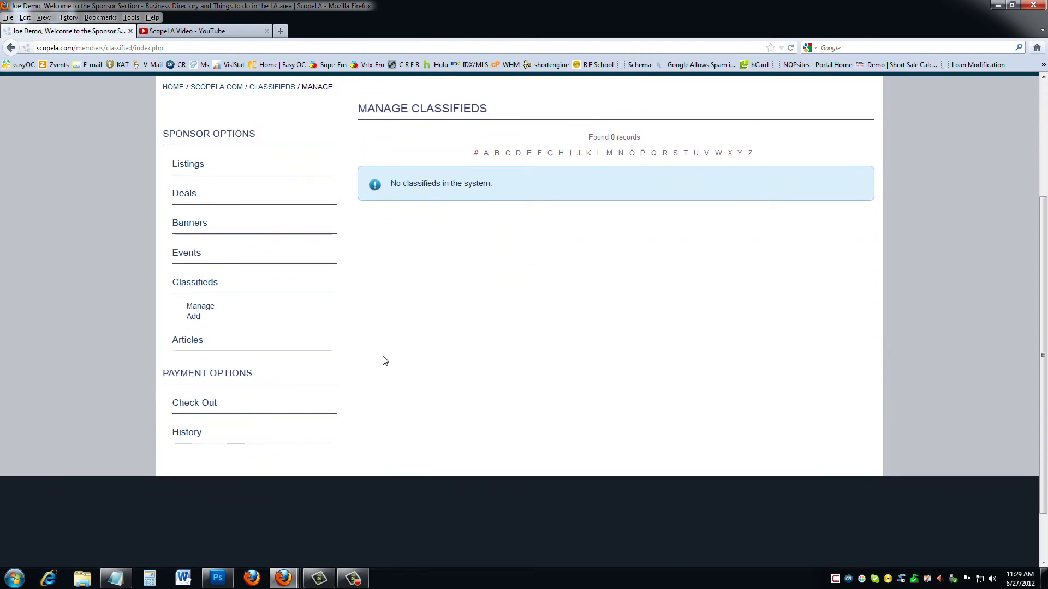
Return to the members home page showing Demo Account and Demo Event as Pending.
scroll(384, 360, up, 3)
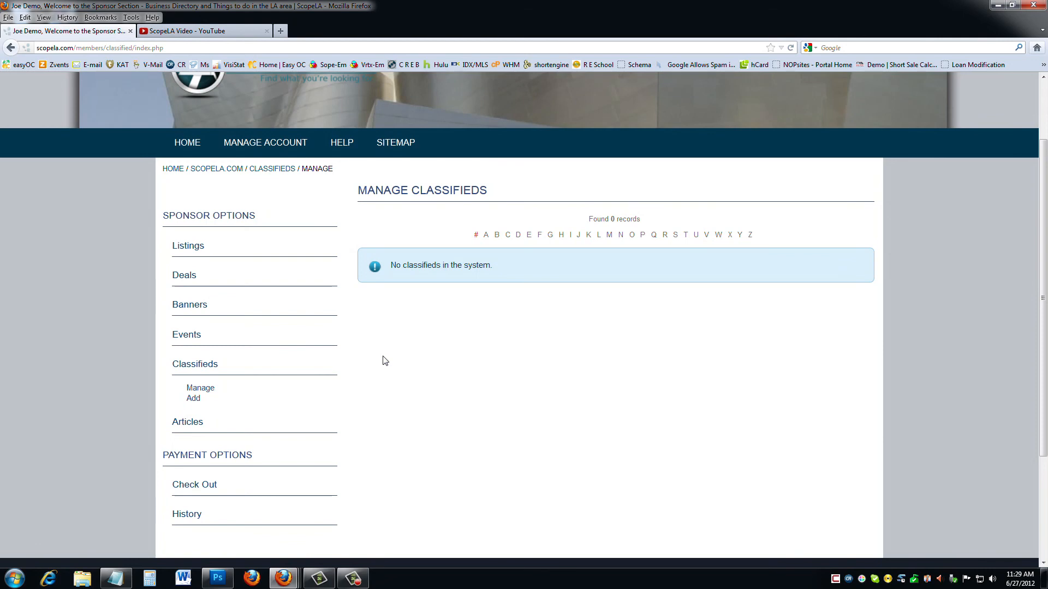
scroll(385, 360, up, 3)
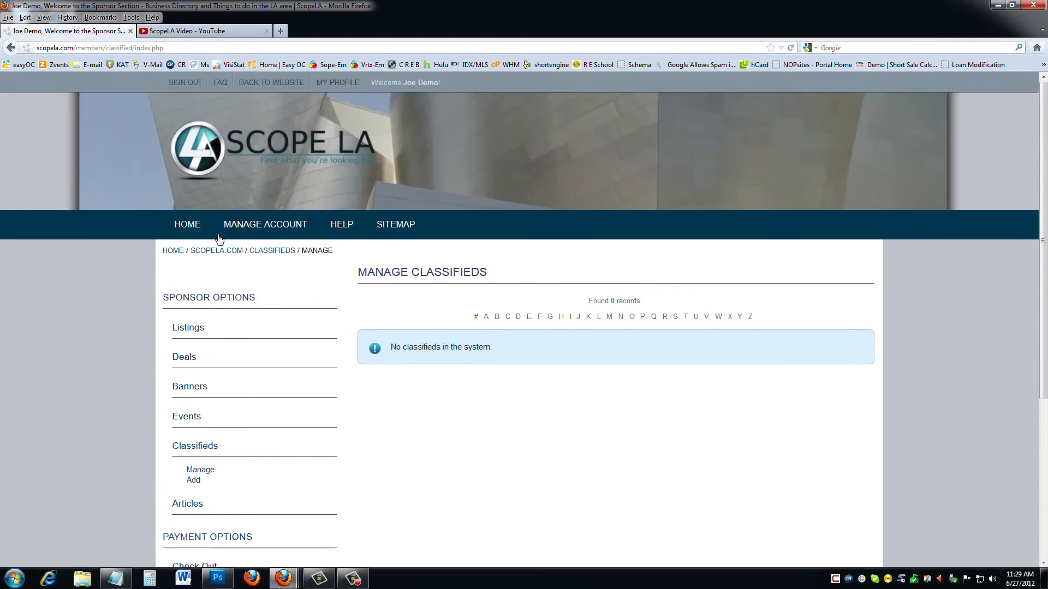
click(194, 229)
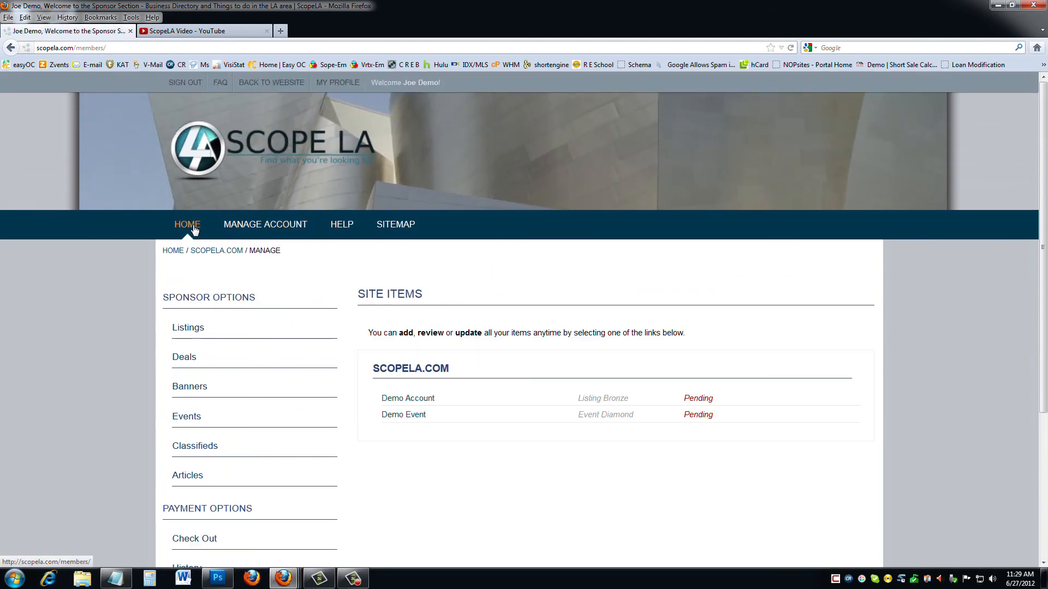